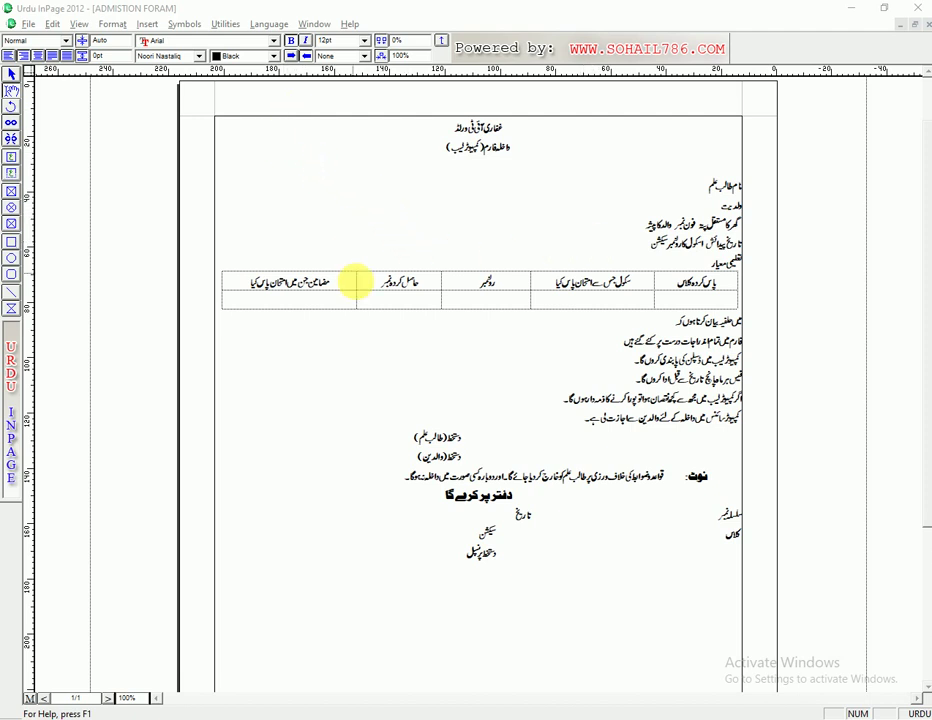
left_click(110, 24)
left_click(160, 260)
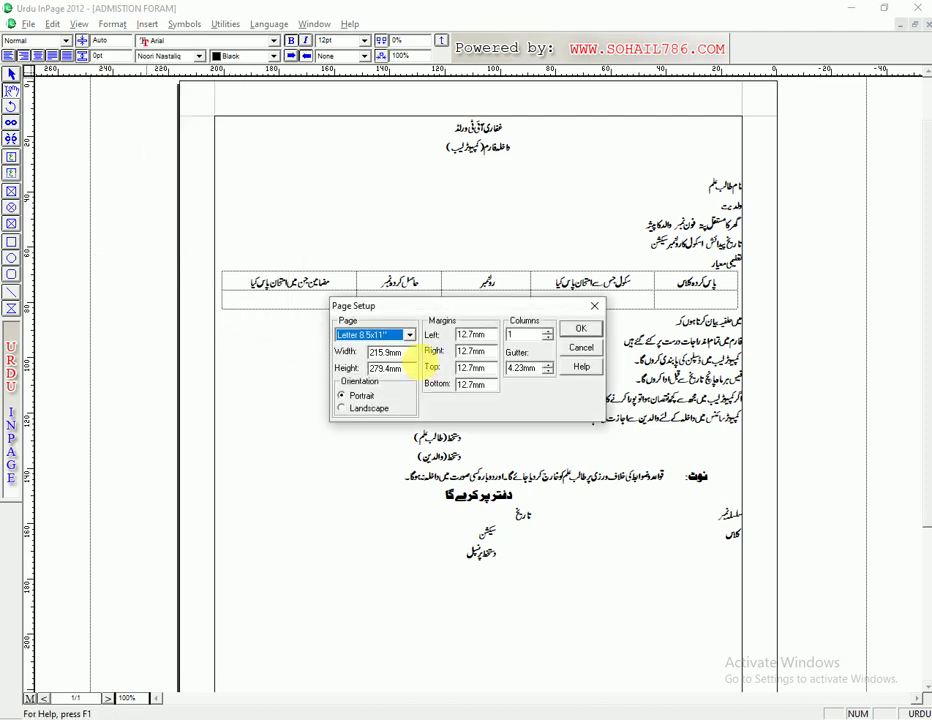
left_click(583, 350)
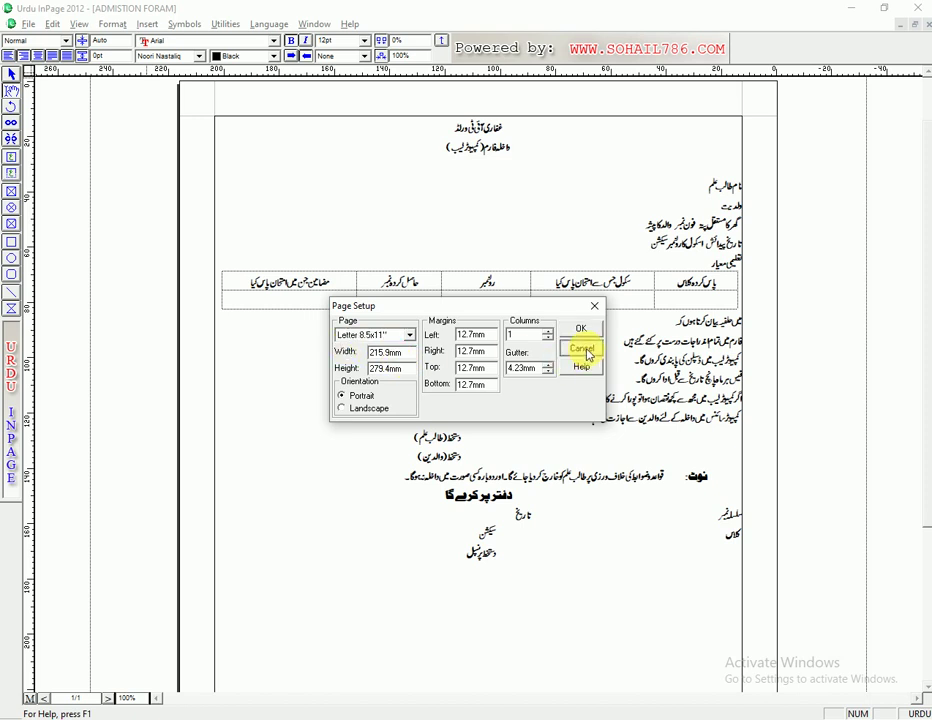
Set the document's general measurement units to inches in the document preferences
left_click(30, 24)
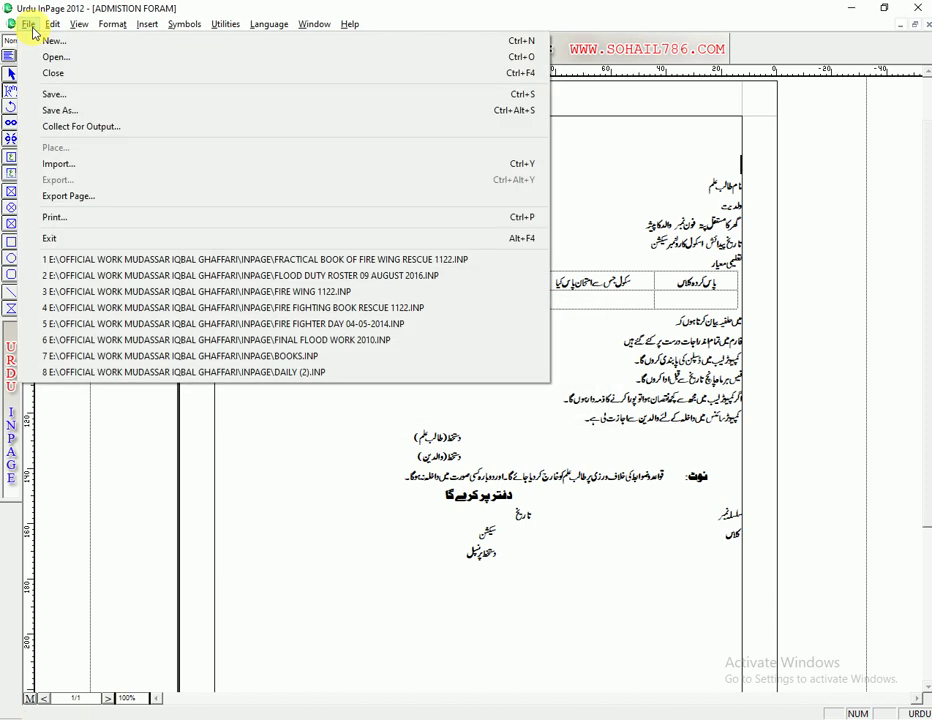
mouse_move(56, 26)
mouse_move(121, 302)
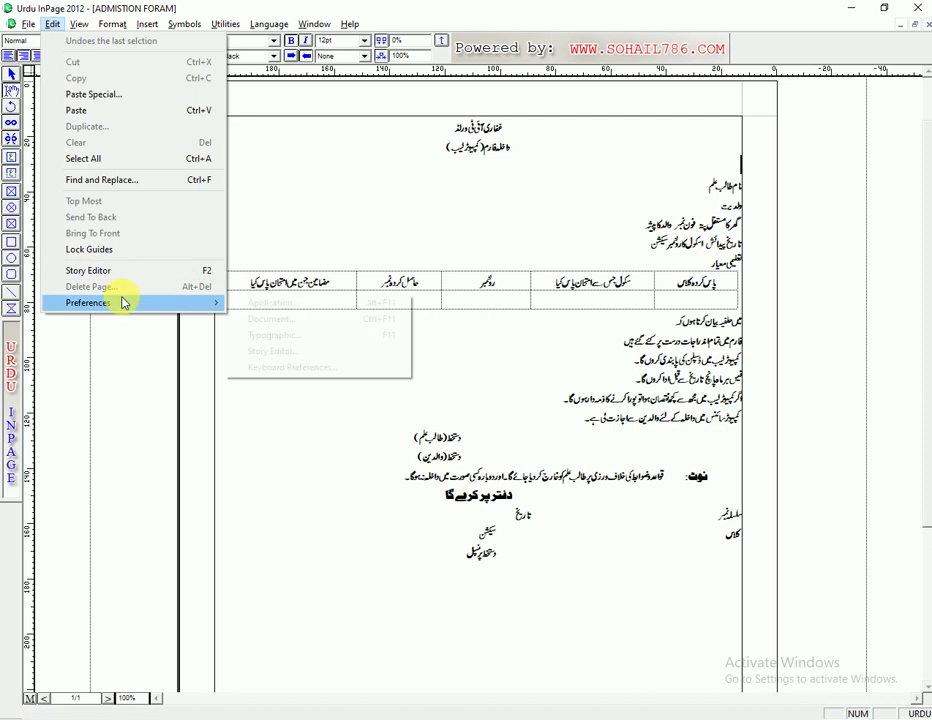
left_click(250, 320)
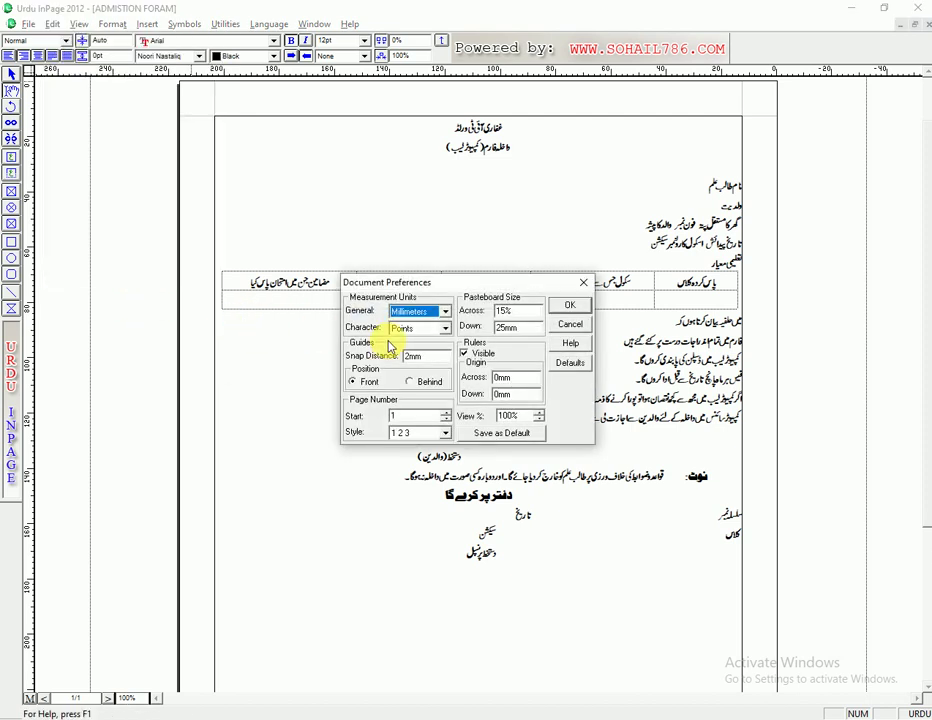
left_click(446, 312)
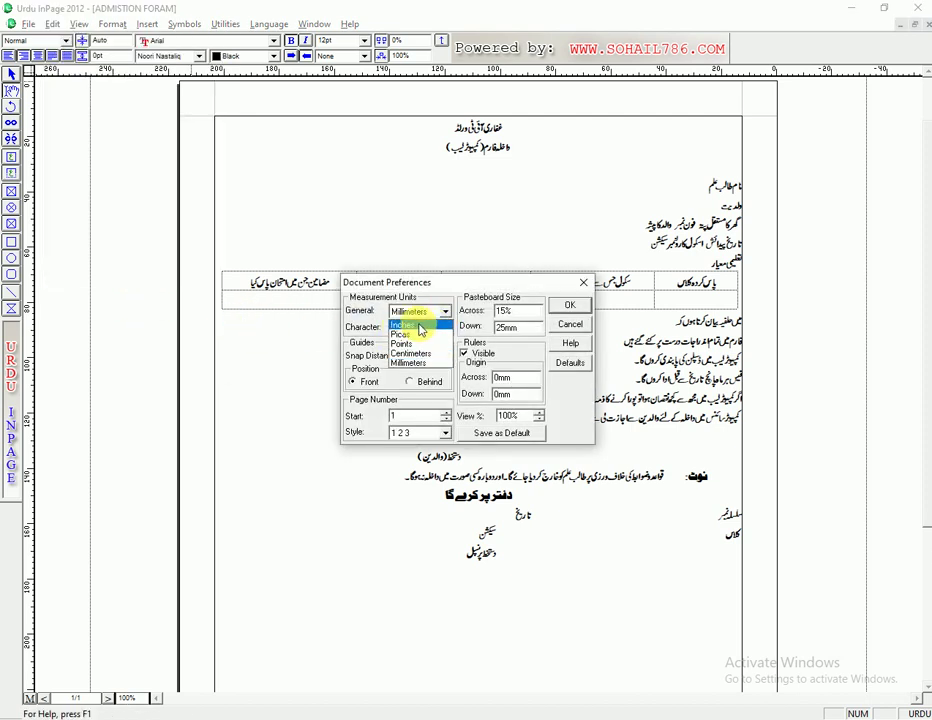
left_click(416, 324)
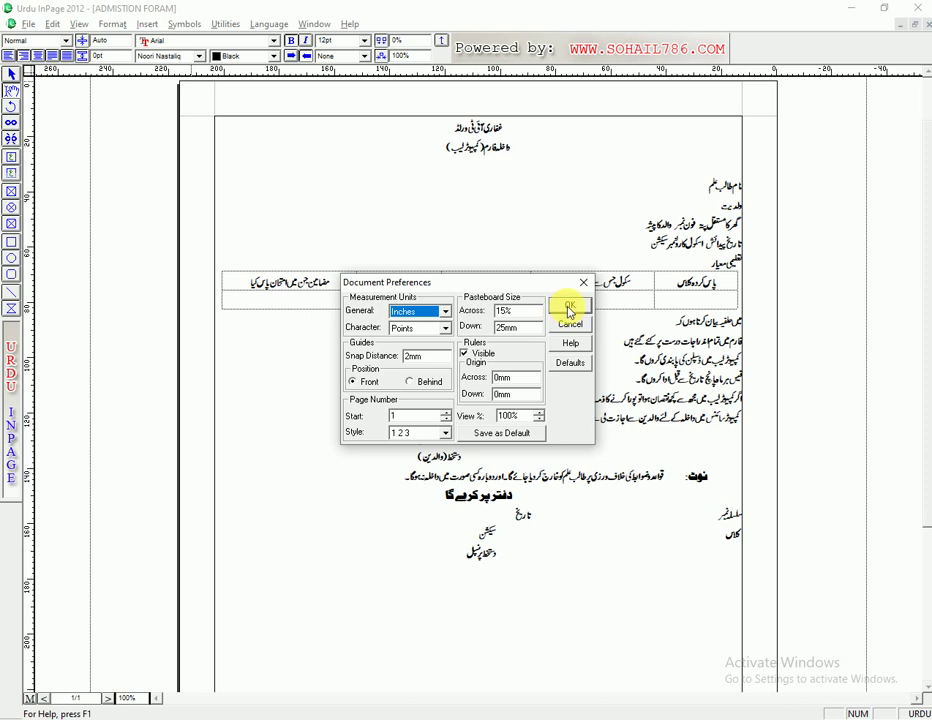
left_click(567, 307)
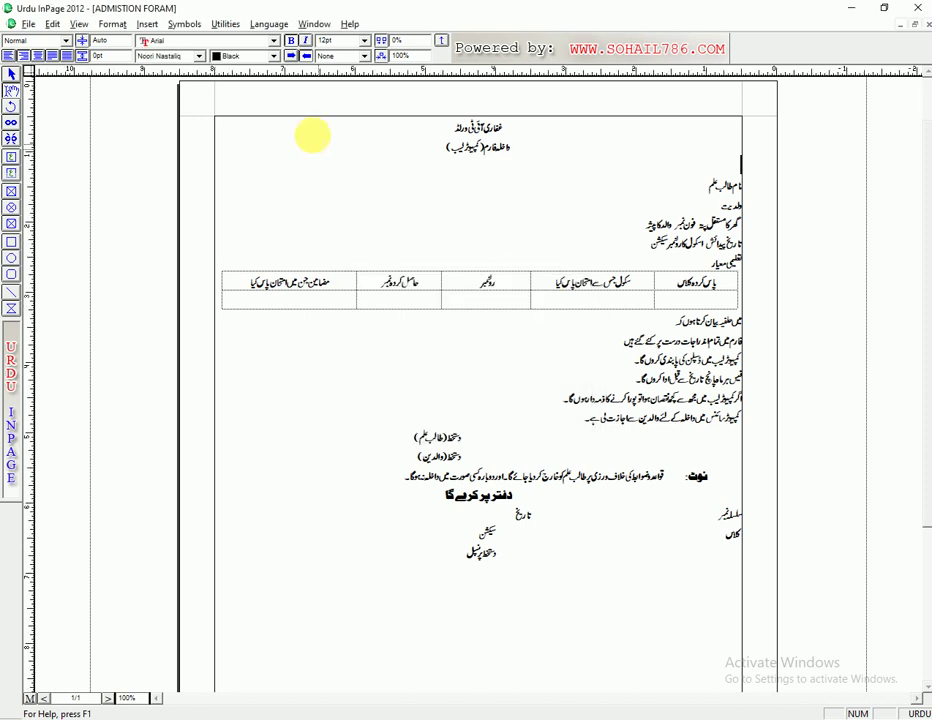
Set the page margins to 0.7 inch for left, right and top, and 0.5 inch for bottom
left_click(110, 24)
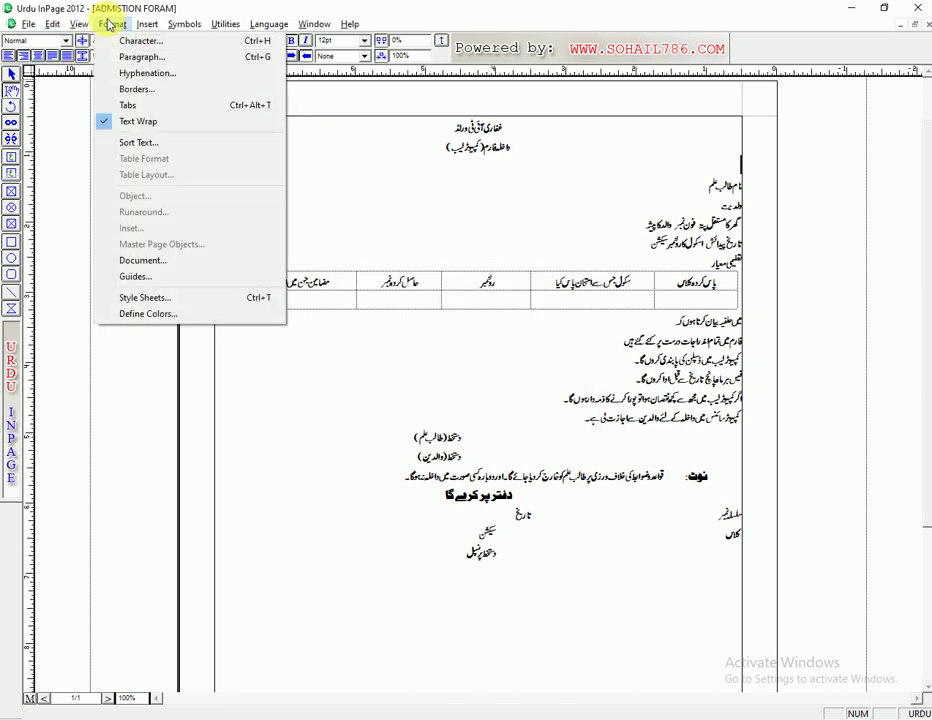
left_click(168, 262)
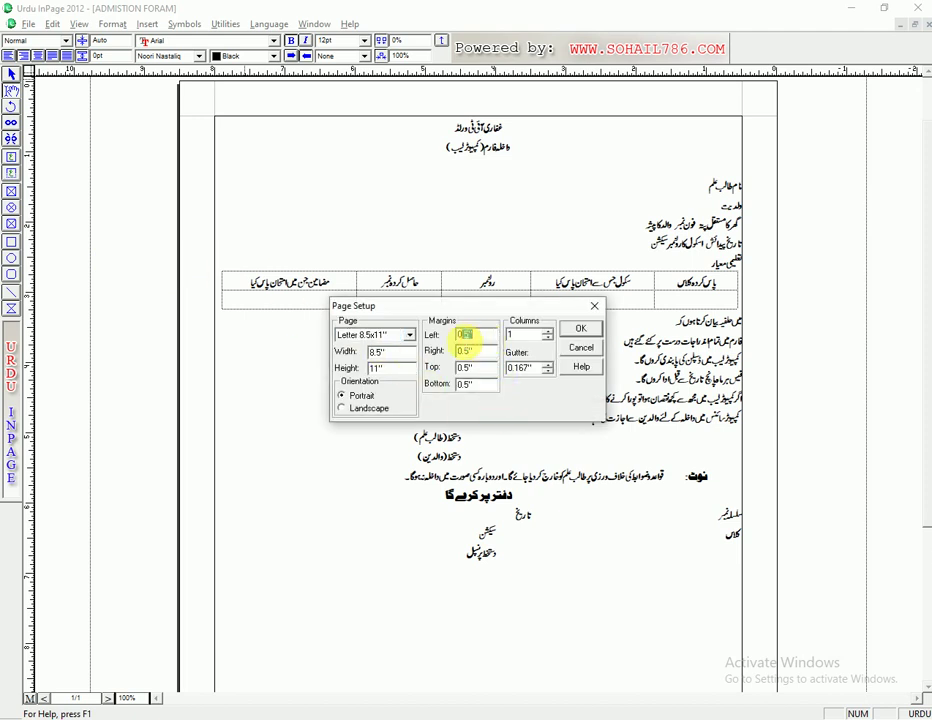
double_click(466, 334)
type(".7")
key("Tab")
type(".7")
key("Tab")
type(".7")
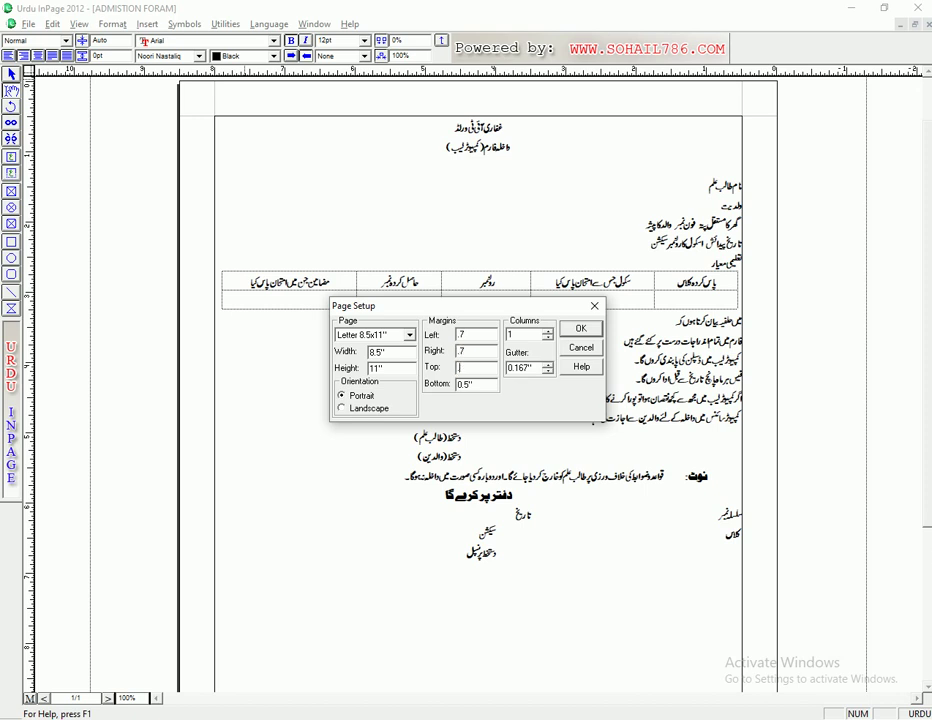
key("Tab")
key("BackSpace")
type(".5")
key("Return")
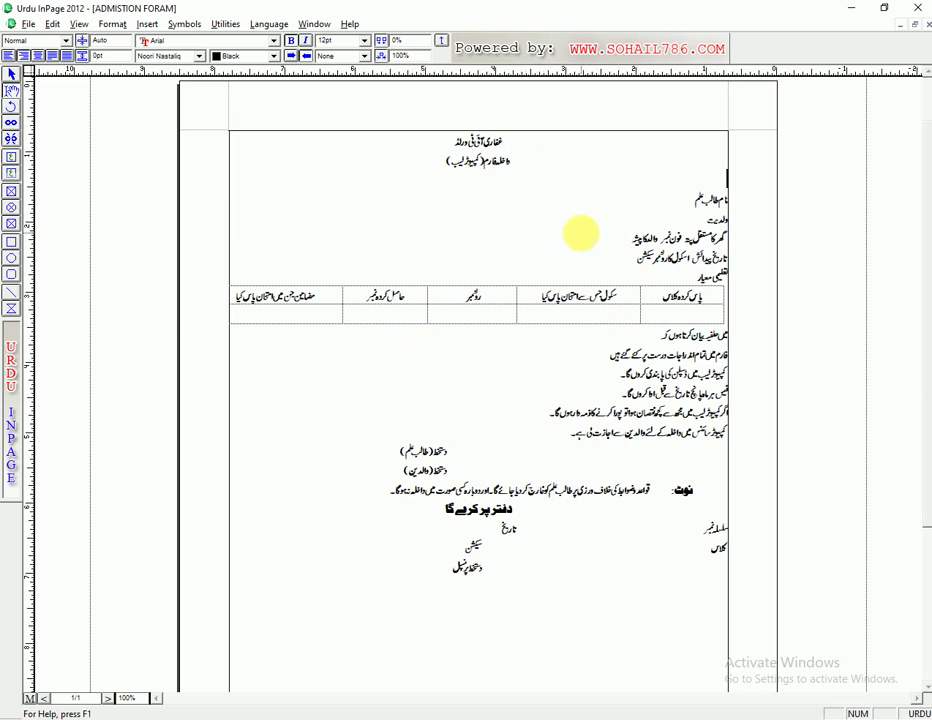
Delete the blank line above the student name field and format the form's title in Aswad Old at 20 pt
key("BackSpace")
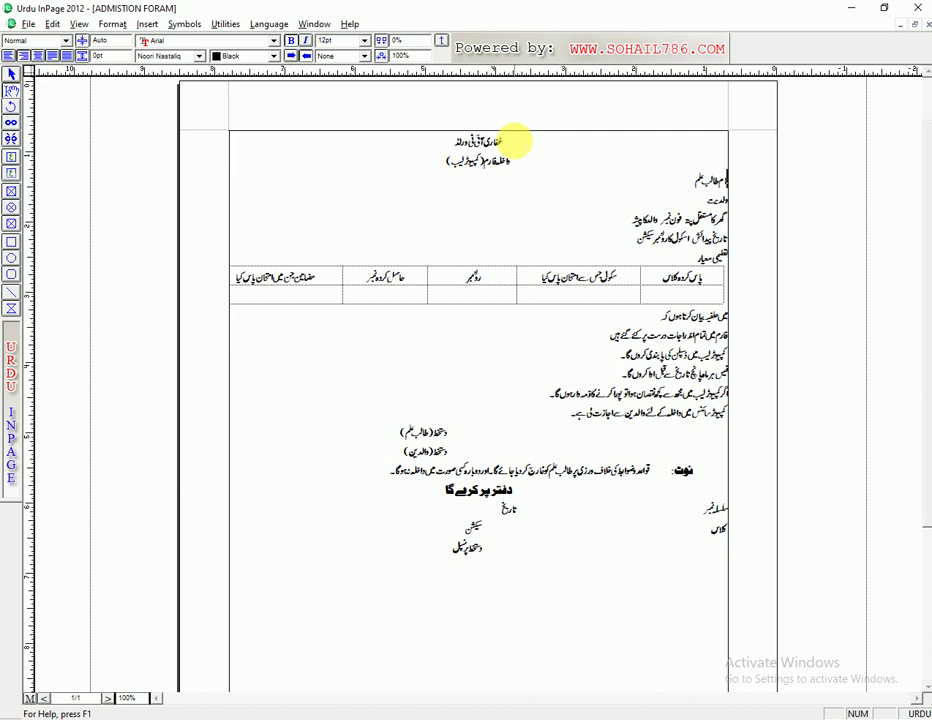
left_click(499, 139)
left_click_drag(499, 139, 468, 141)
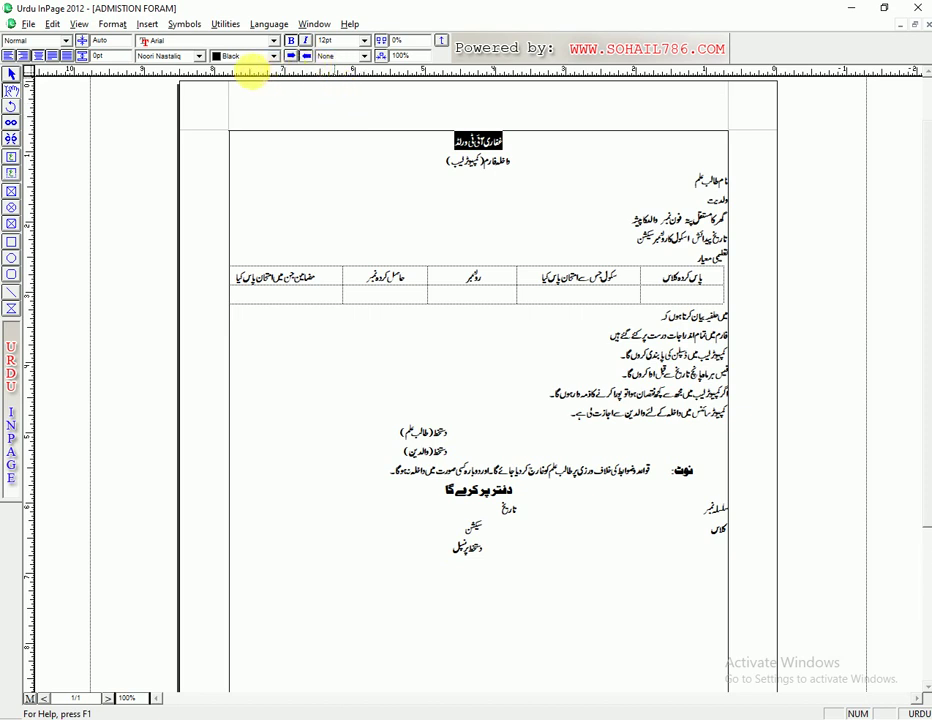
left_click(199, 56)
scroll(185, 95, "down", 2)
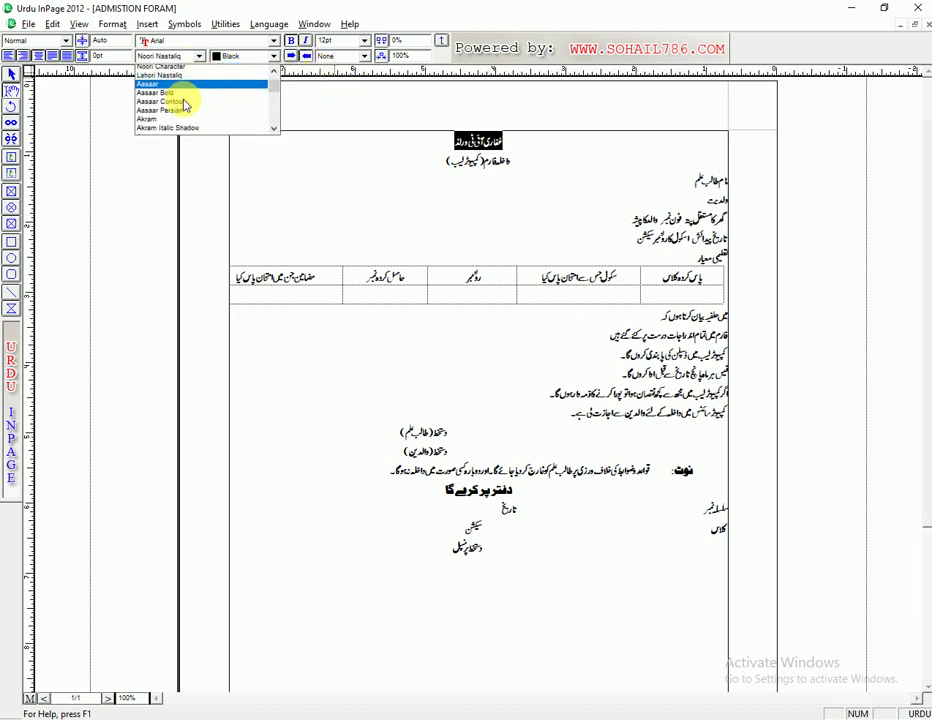
left_click(168, 113)
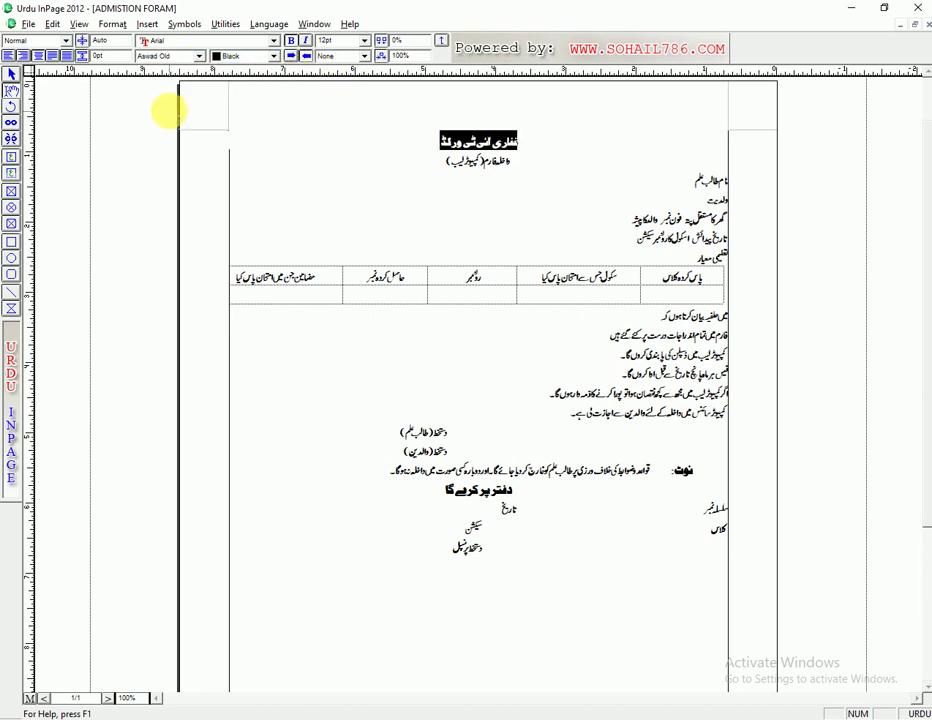
left_click(336, 41)
type("1")
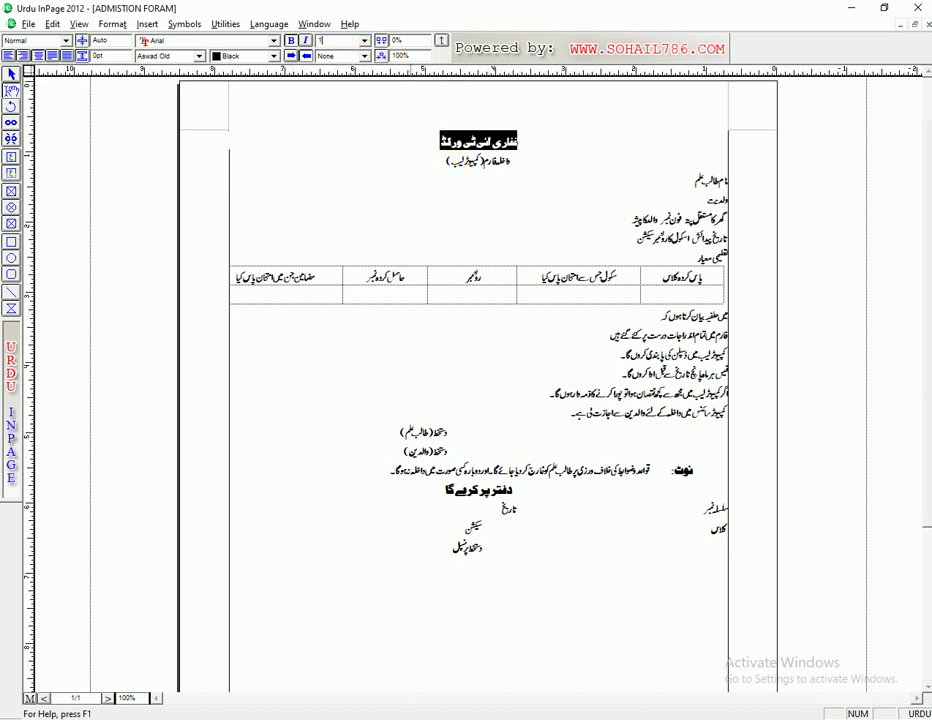
type("20")
key("Return")
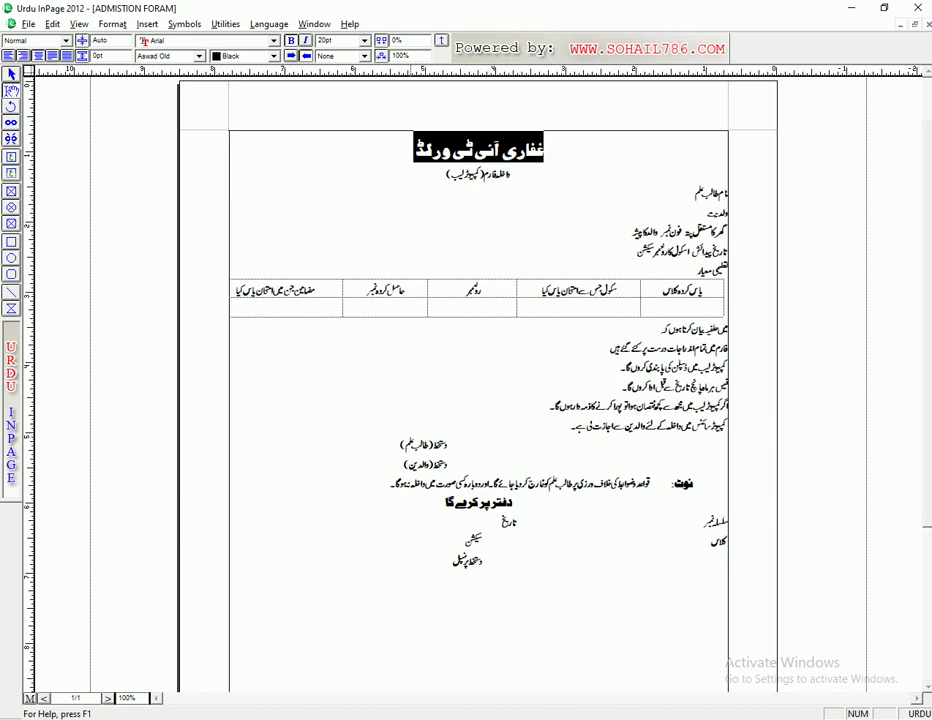
Change the title's font to Noori Nastaliq
left_click(468, 146)
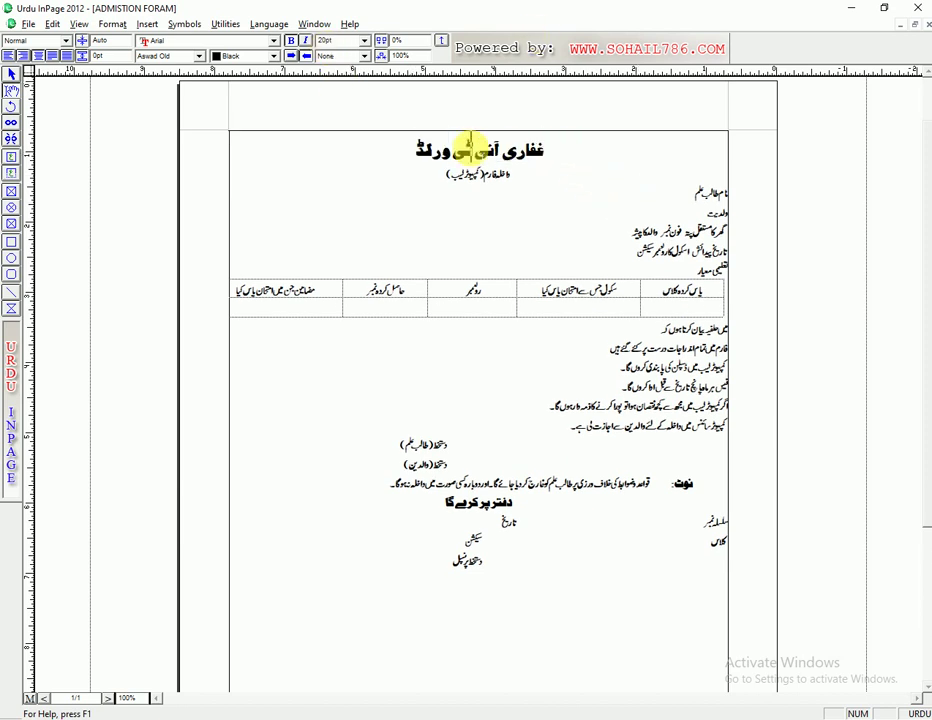
triple_click(455, 152)
left_click(200, 57)
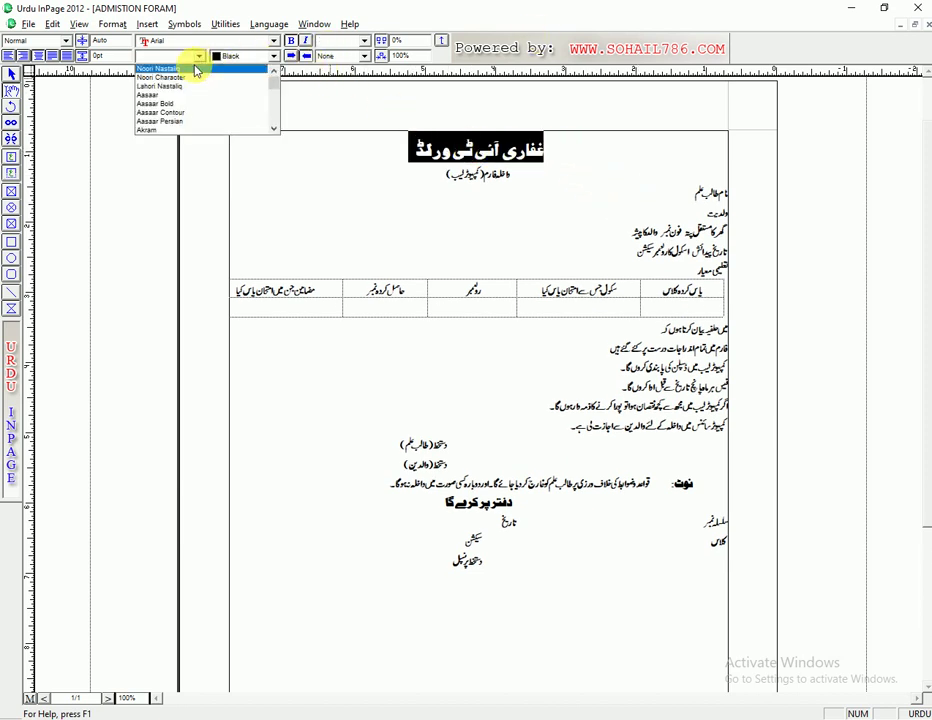
left_click(186, 75)
left_click(453, 170)
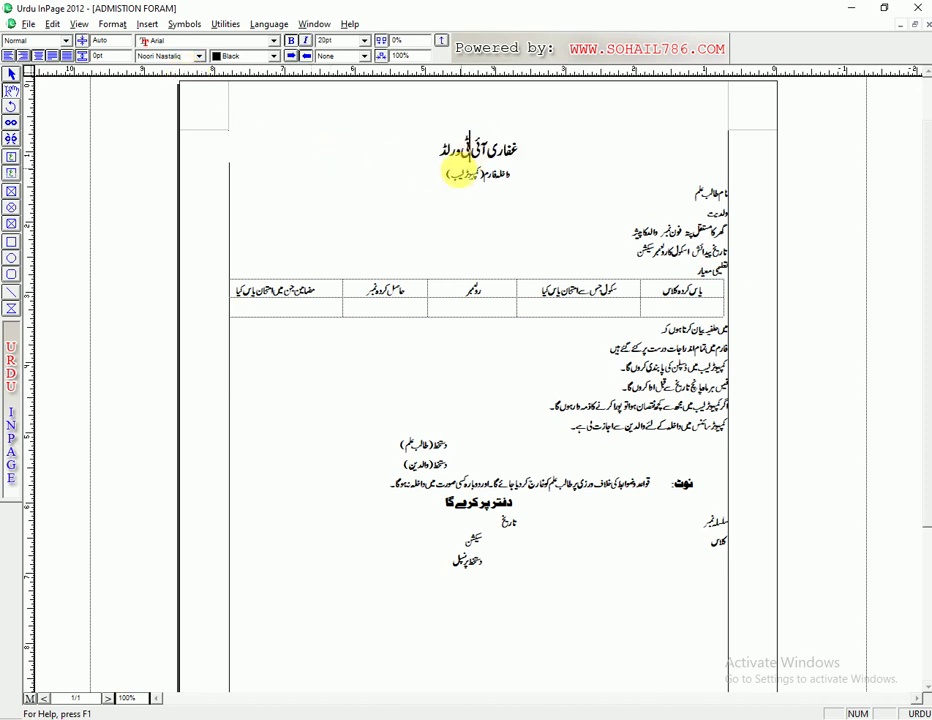
Insert an empty line above the title and set its font size to 12 pt
left_click_drag(430, 152, 525, 150)
left_click(520, 141)
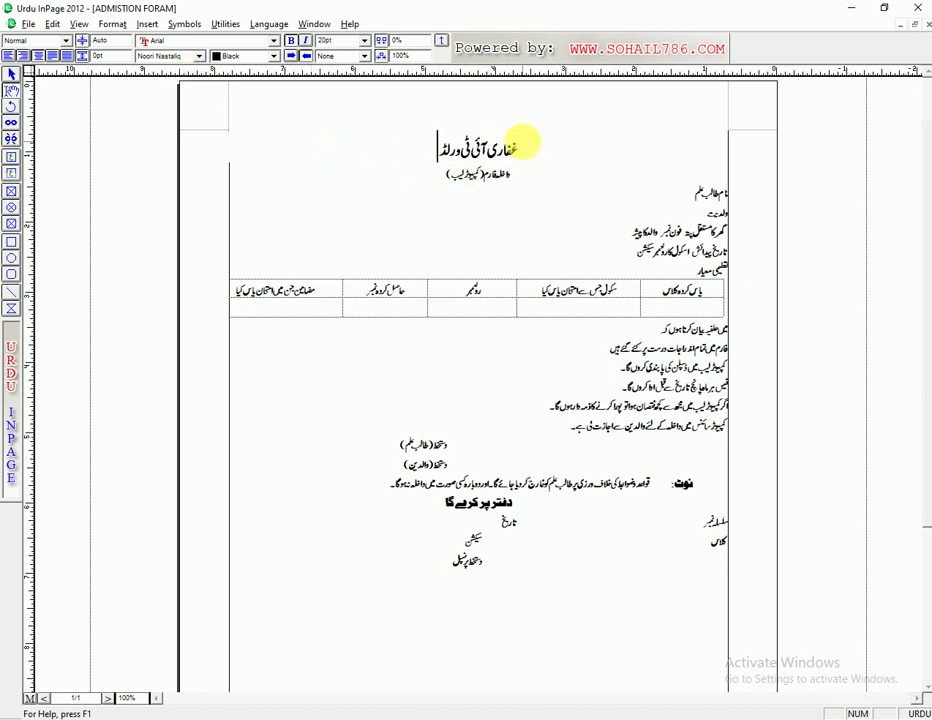
key("Return")
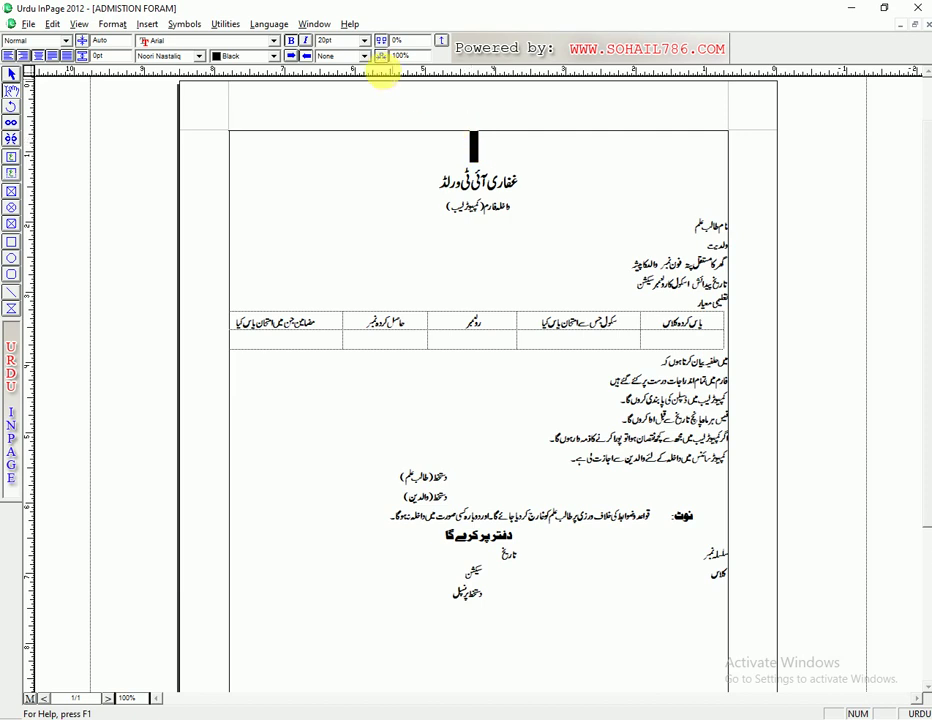
left_click(340, 43)
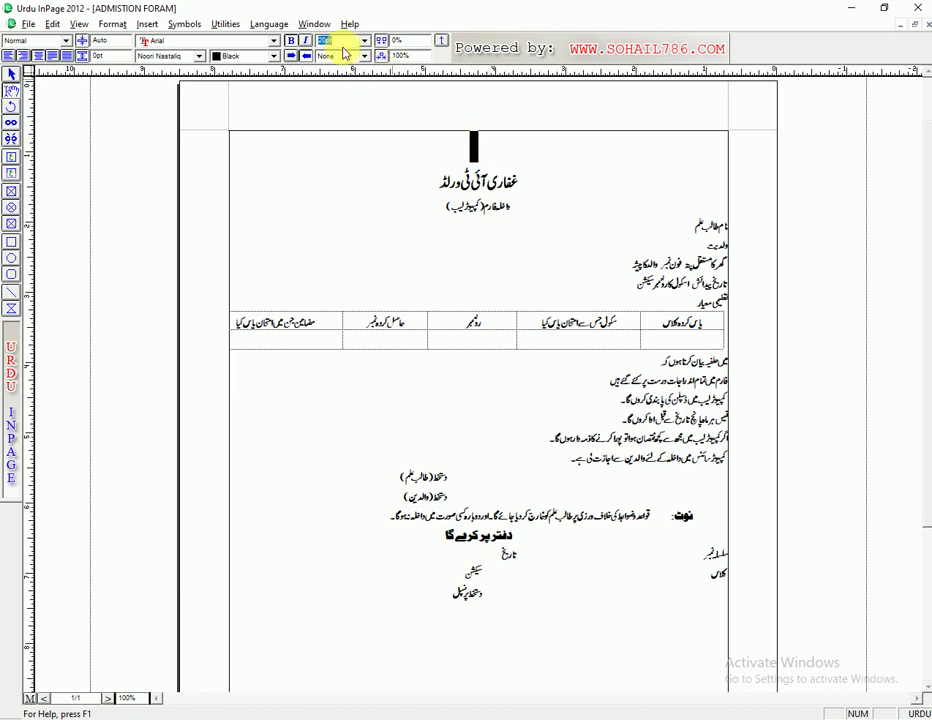
type("12")
key("Return")
Change the font of the title غفاری آئی ٹی ورلڈ to Bombay Black
left_click_drag(518, 168, 434, 166)
left_click(184, 56)
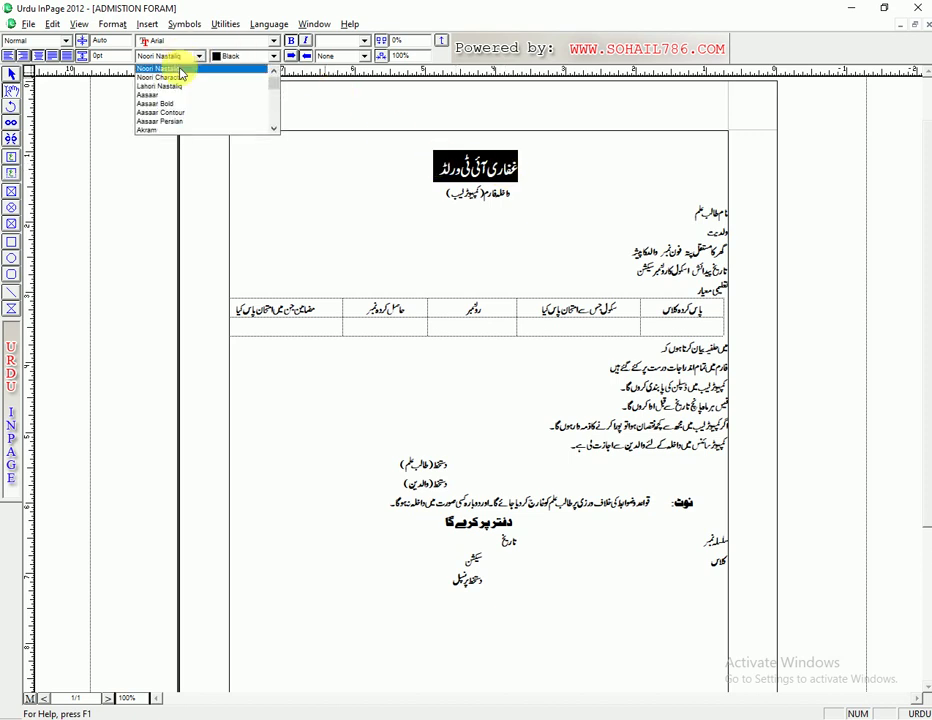
scroll(180, 75, "up", 10)
scroll(170, 118, "down", 2)
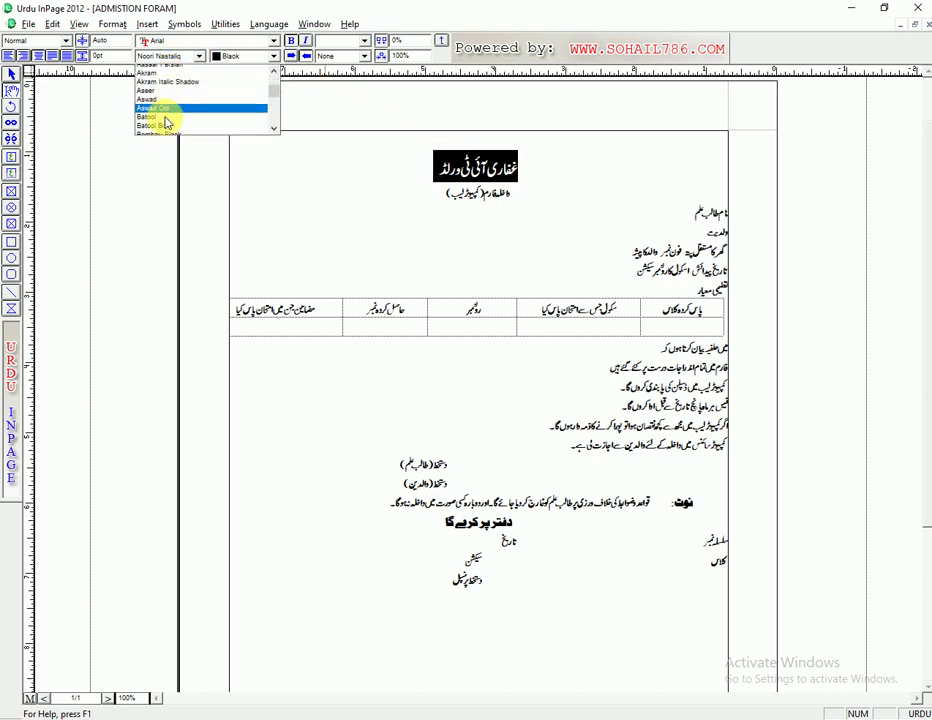
left_click(168, 116)
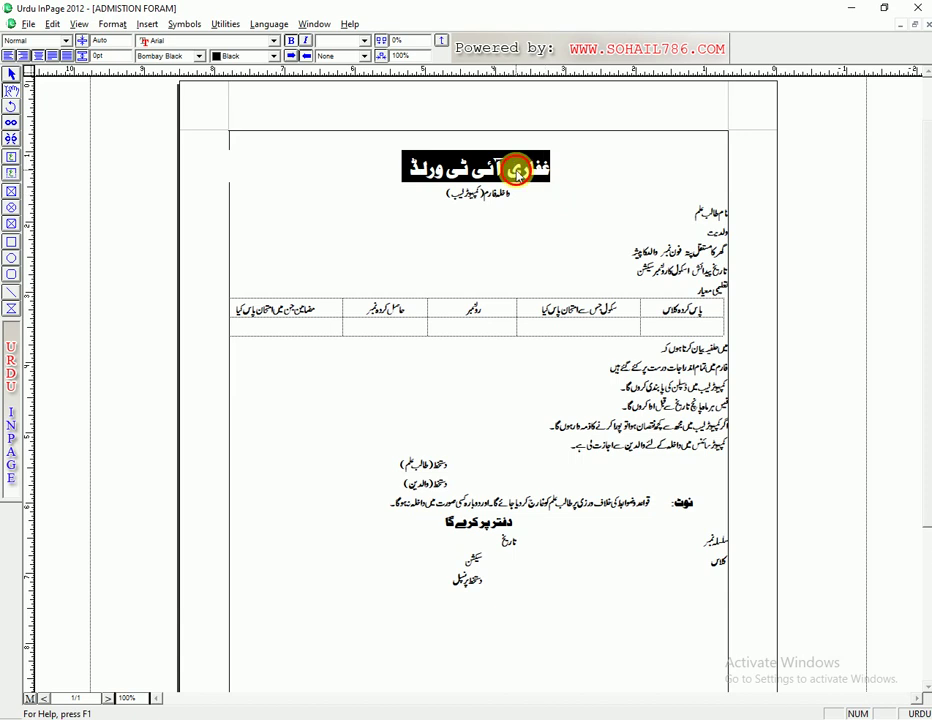
left_click(518, 166)
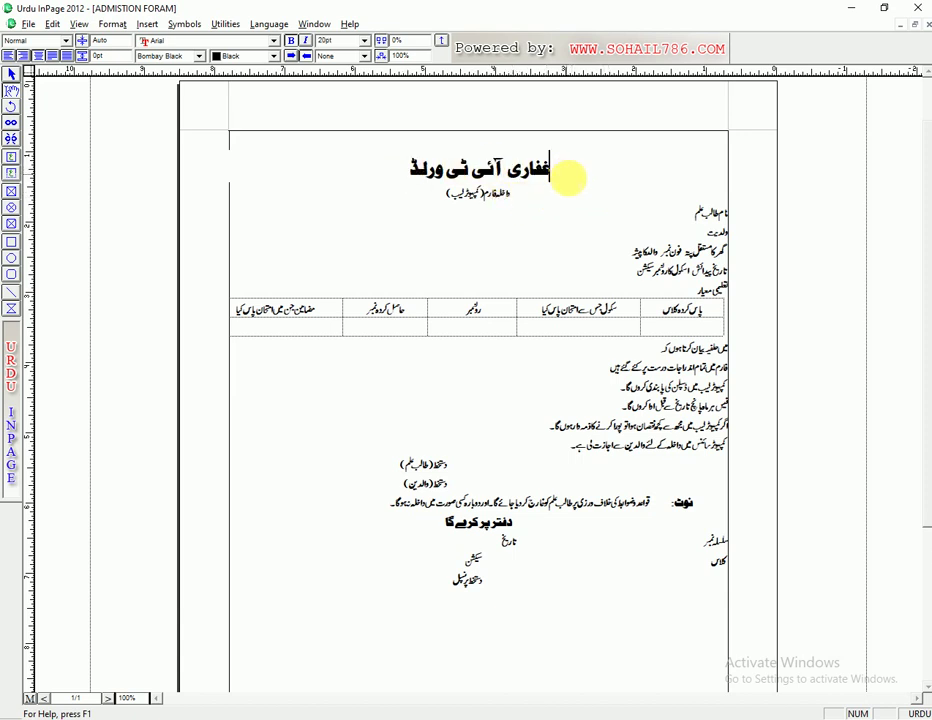
Align the title and the admission form line below it to the right margin
left_click(9, 56)
left_click(494, 193)
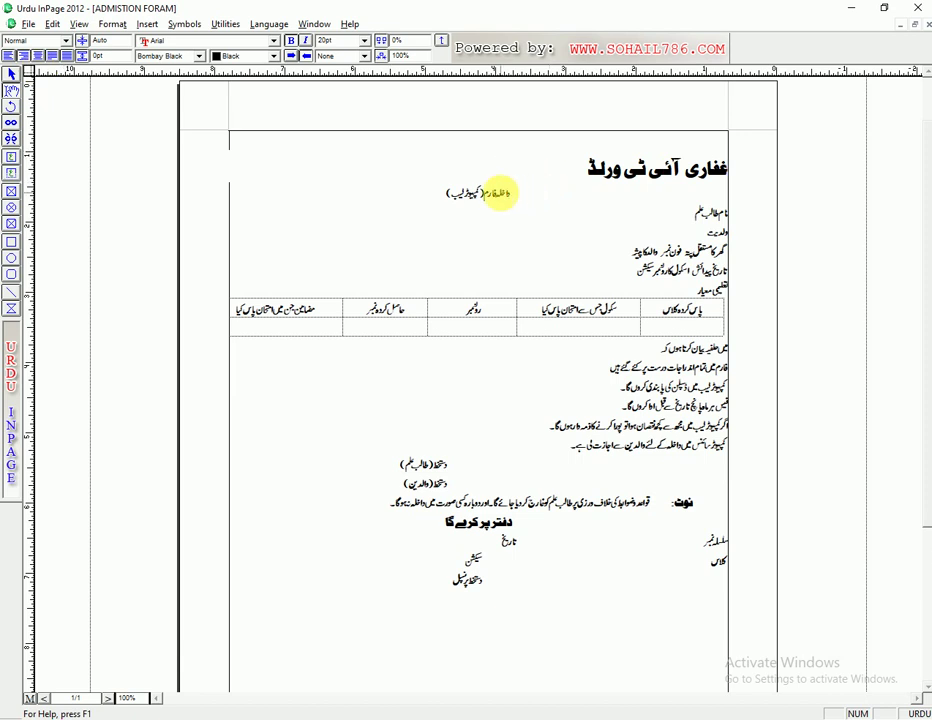
left_click(25, 57)
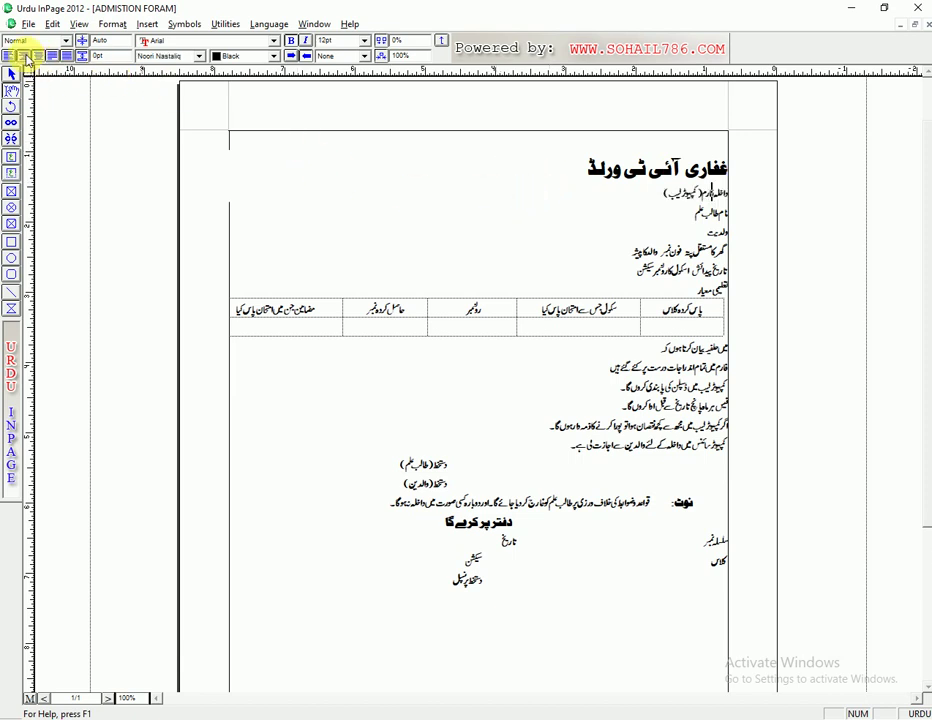
Add the right-aligned line "(منڈی بہاءالدین، پنجاب)" between the title and the admission form line
left_click(577, 171)
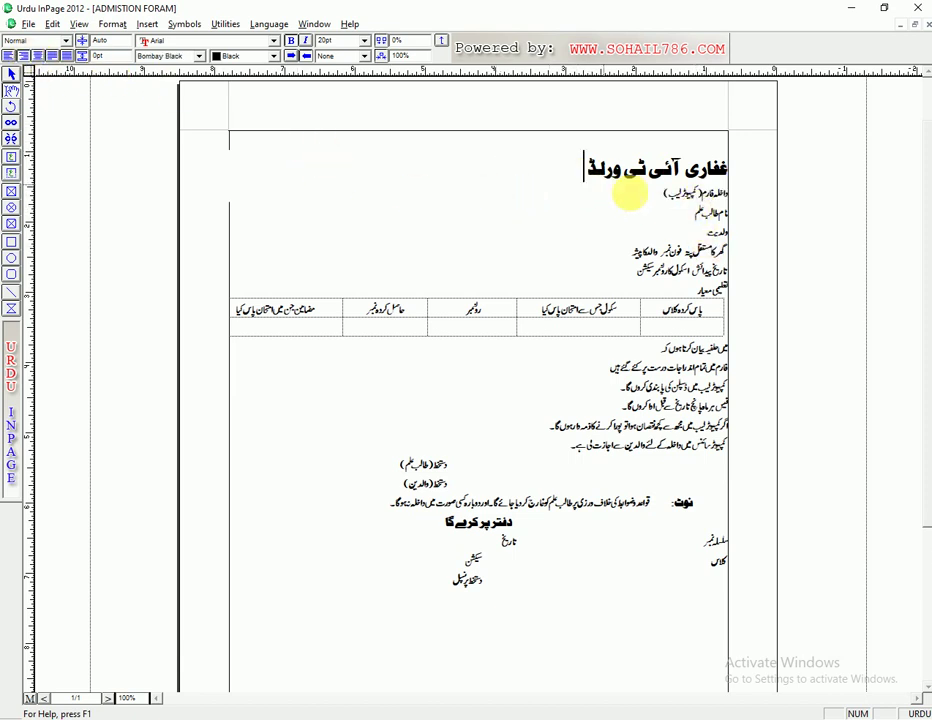
left_click(673, 207)
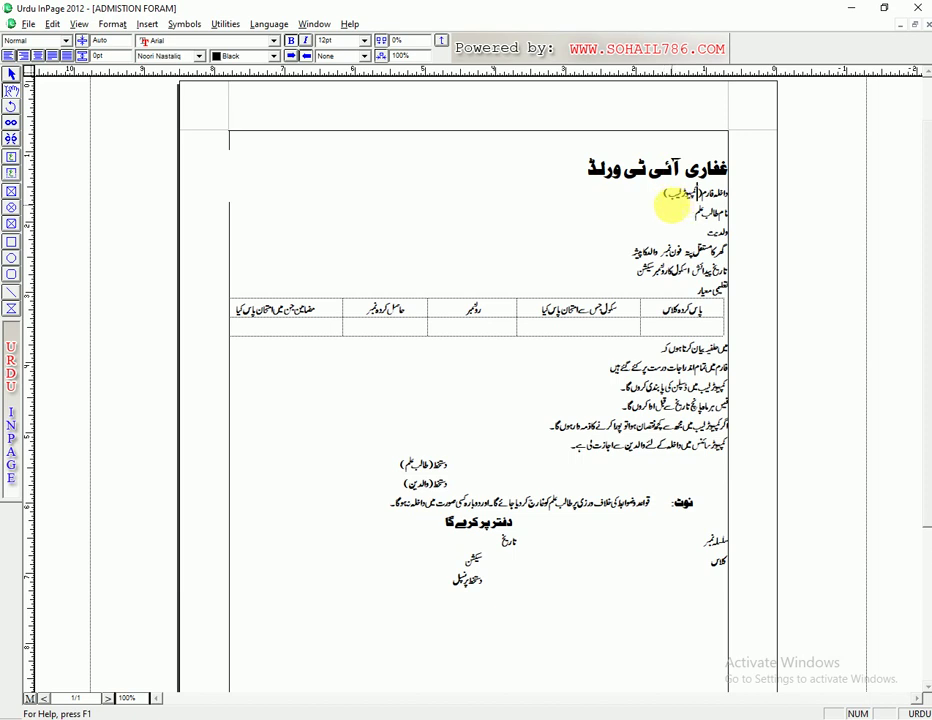
key("Return")
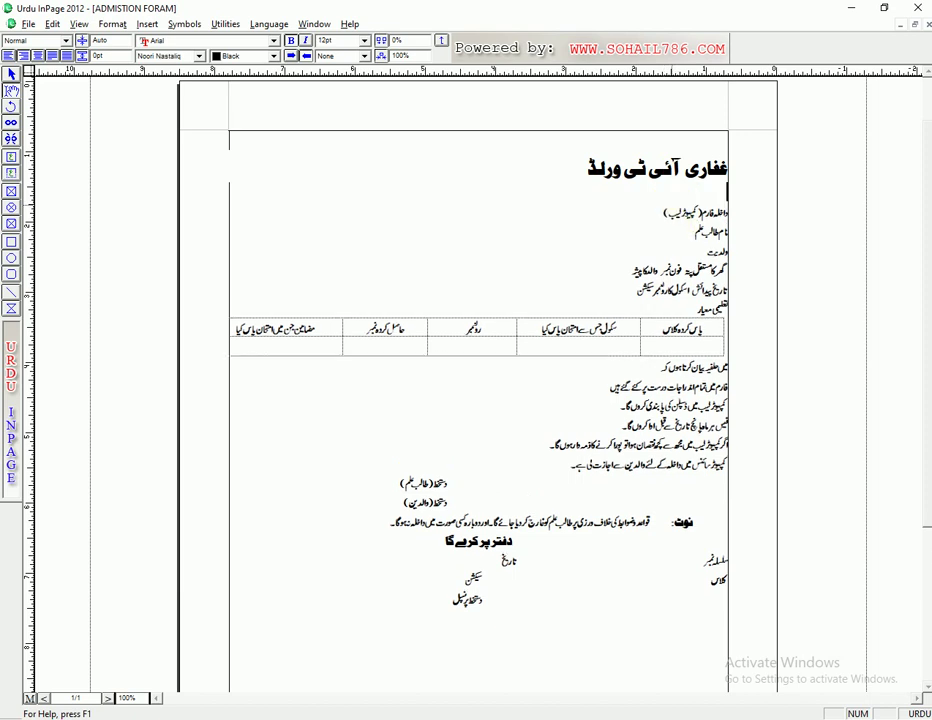
type("(منڈی بہاؤالدین، پنجاب )")
key("ctrl+e")
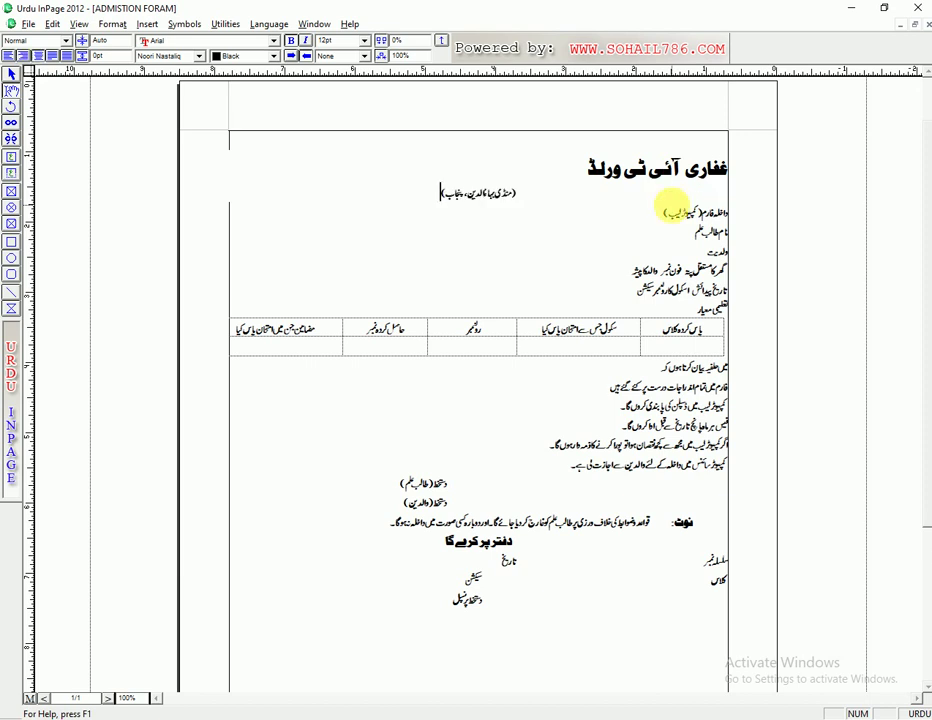
key("ctrl+r")
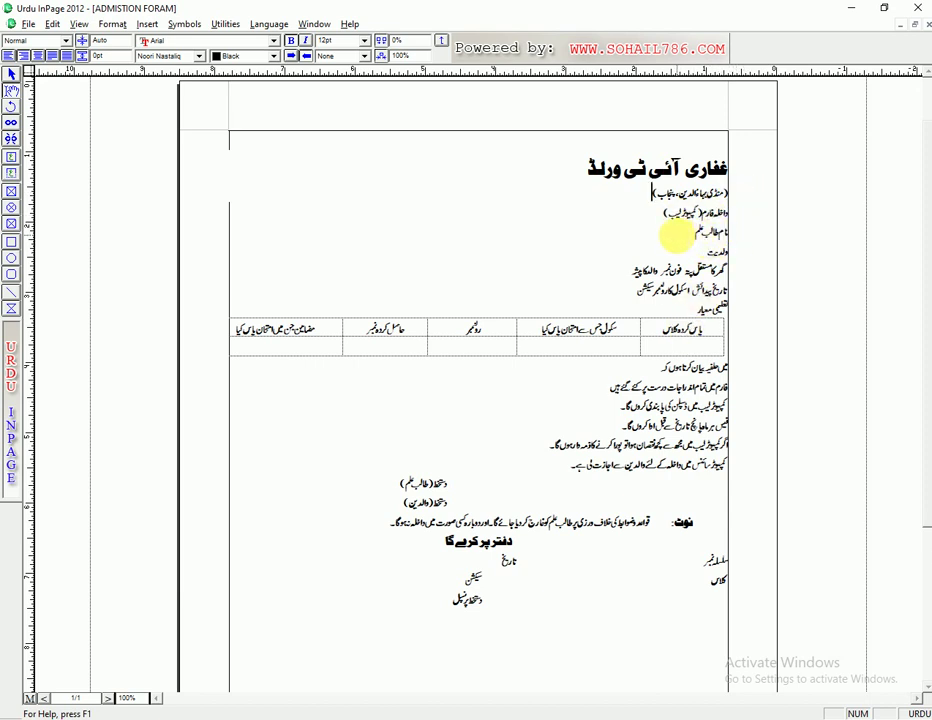
Insert an empty line above the نام طالب علم line and set all text below the title to 16 pt
left_click(727, 233)
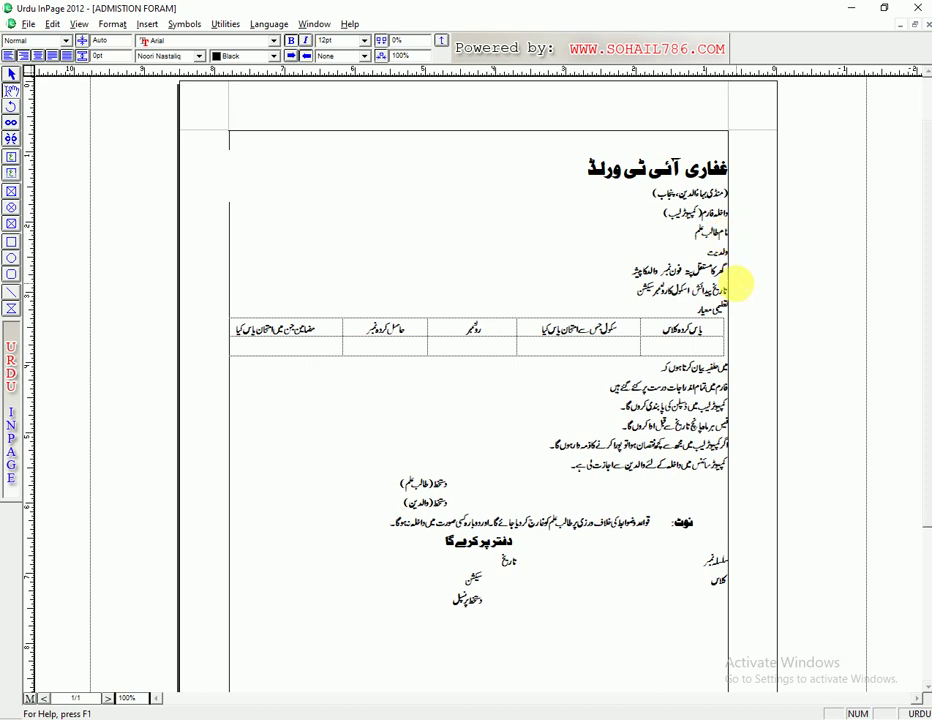
key("Return")
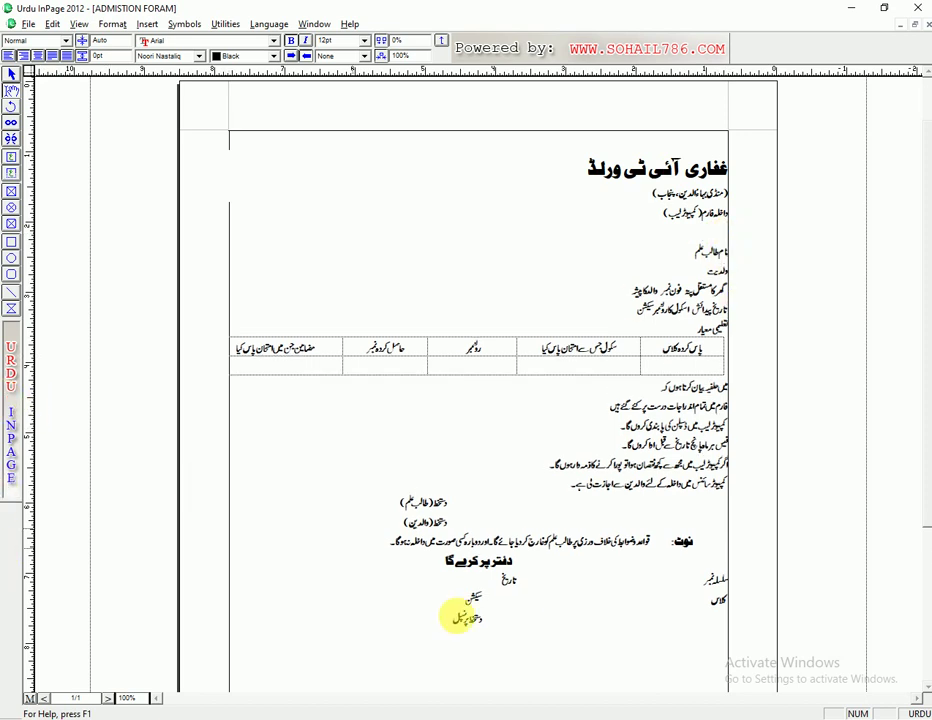
left_click_drag(438, 619, 739, 194)
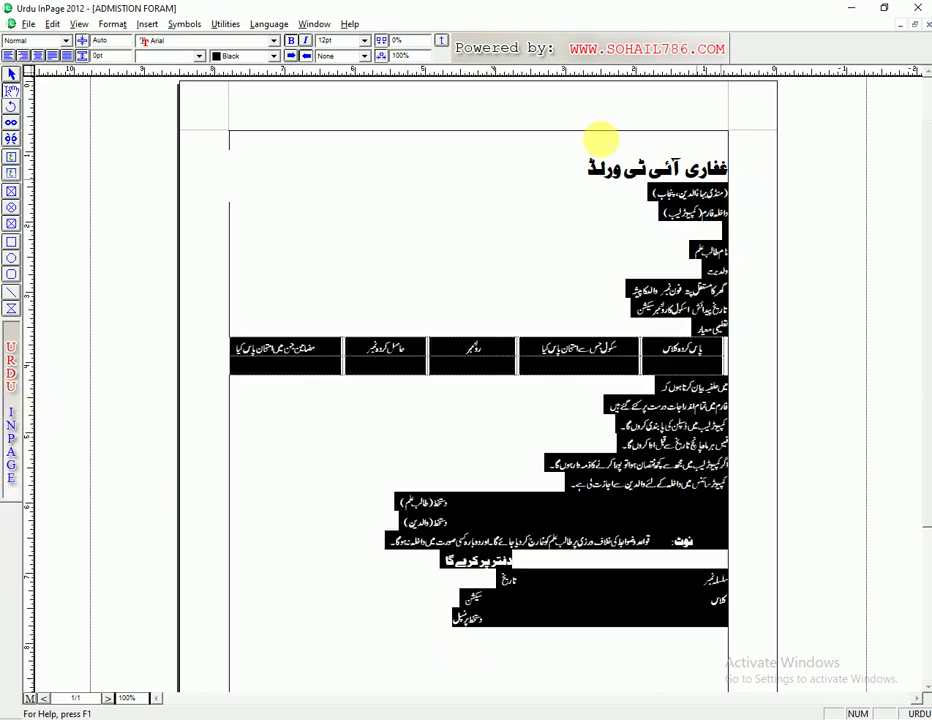
left_click(348, 42)
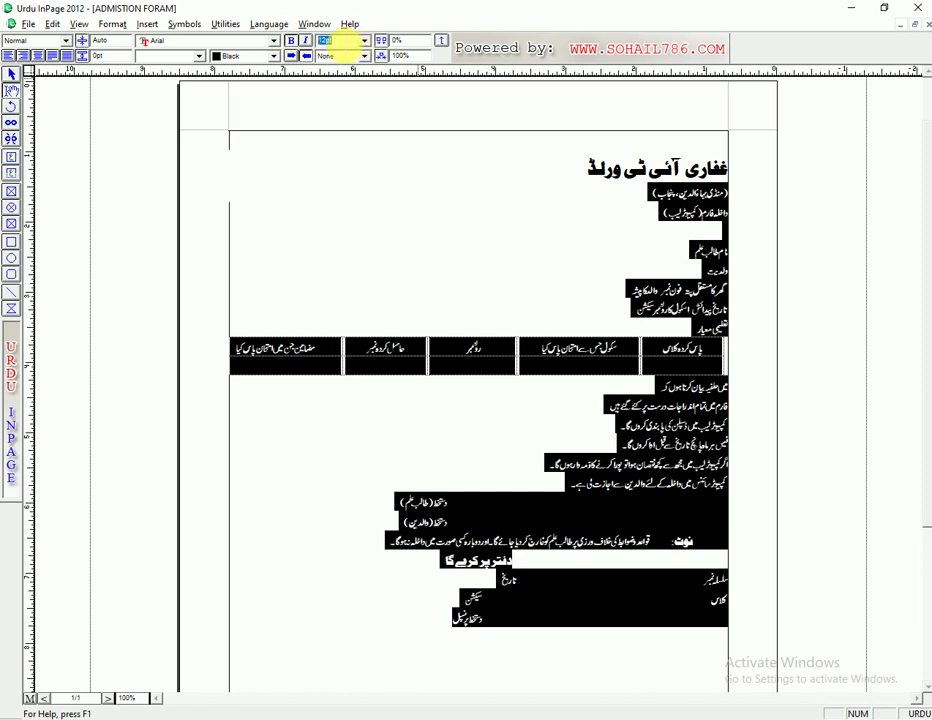
type("16")
key("Return")
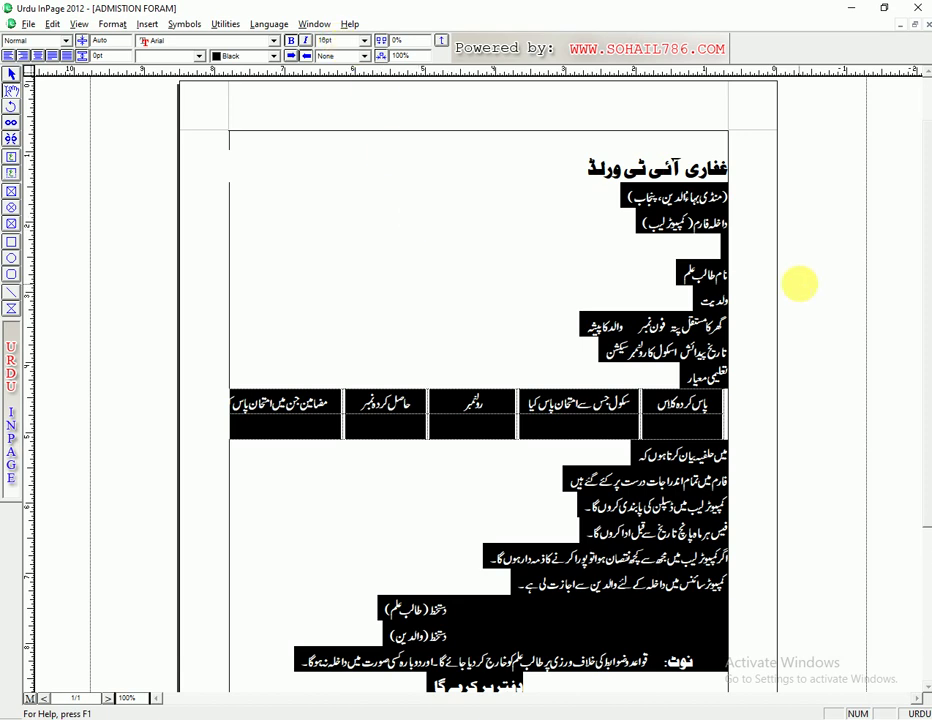
Bring ولدیت up onto the نام طالب علم line, with a wide gap between the two labels
left_click(693, 279)
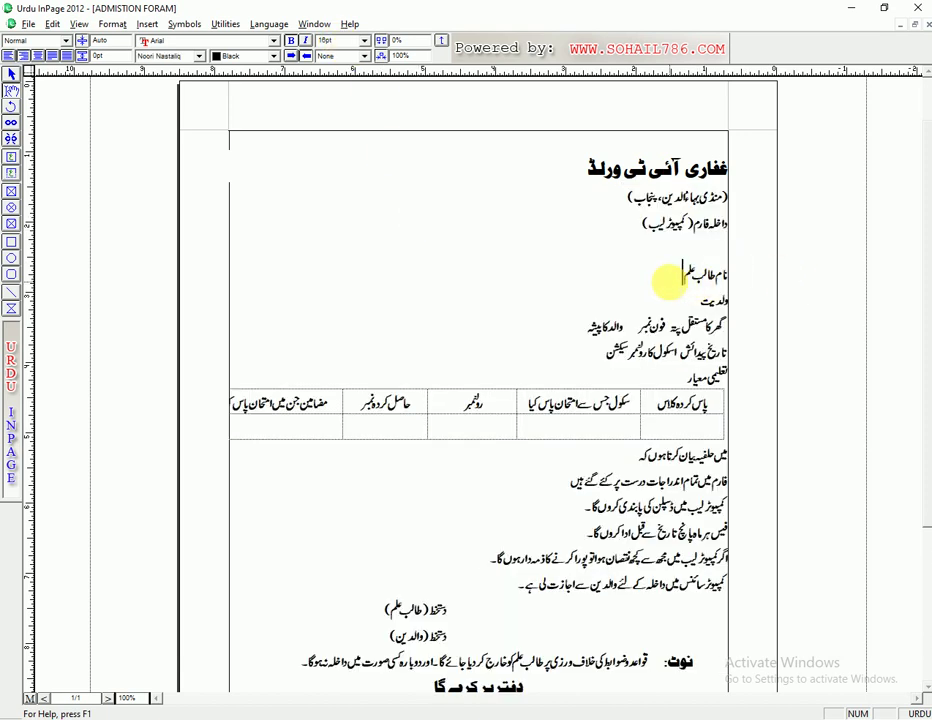
key("Delete")
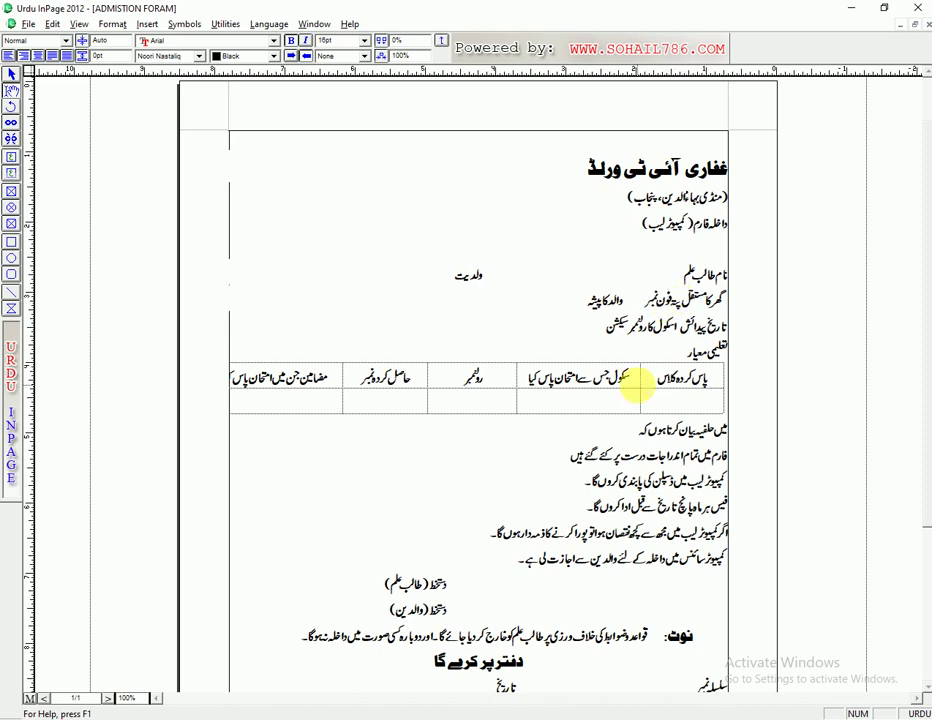
left_click(656, 300)
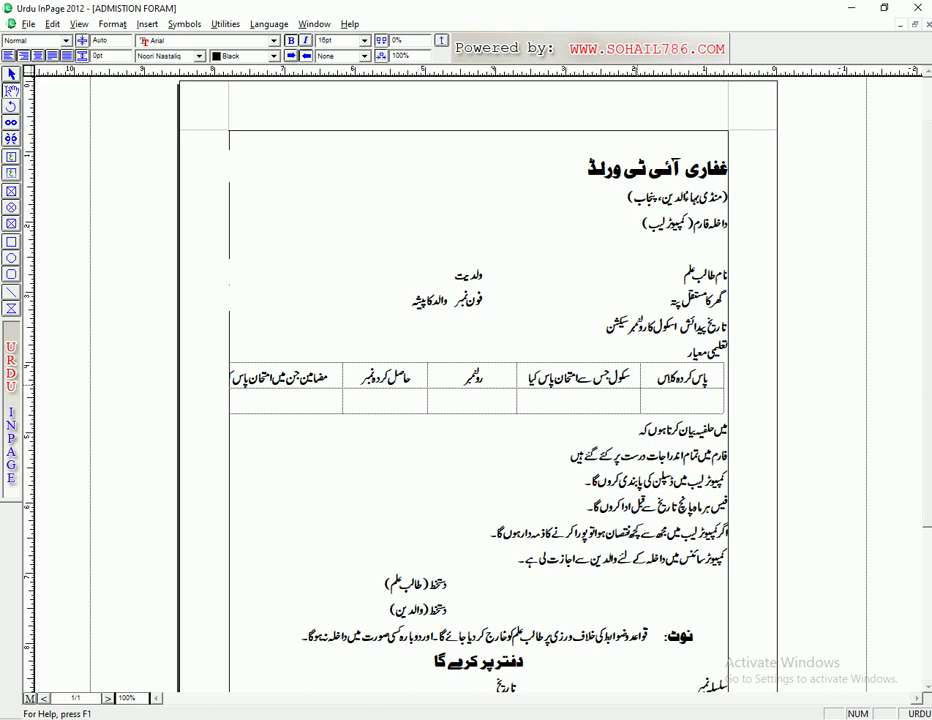
key("BackSpace")
key("BackSpace")
key("BackSpace")
key("BackSpace")
key("BackSpace")
key("BackSpace")
key("BackSpace")
key("BackSpace")
key("BackSpace")
key("BackSpace")
key("BackSpace")
key("BackSpace")
key("BackSpace")
key("BackSpace")
key("BackSpace")
key("BackSpace")
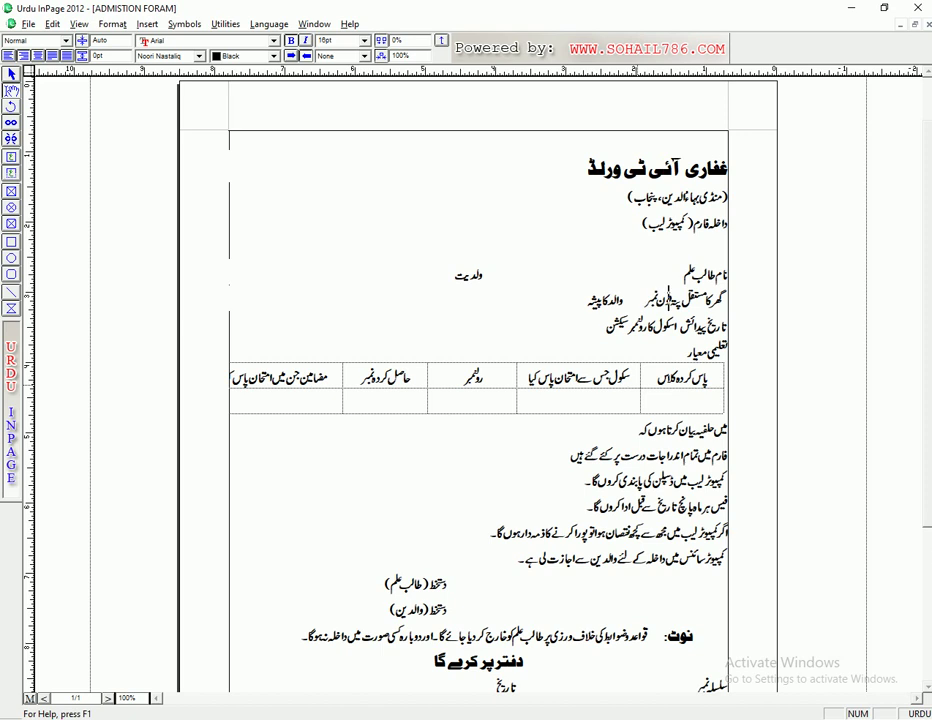
Put فون نمبر on its own line below گھر کا مستقل پتہ and space والد کا پیشہ well apart from it
key("Return")
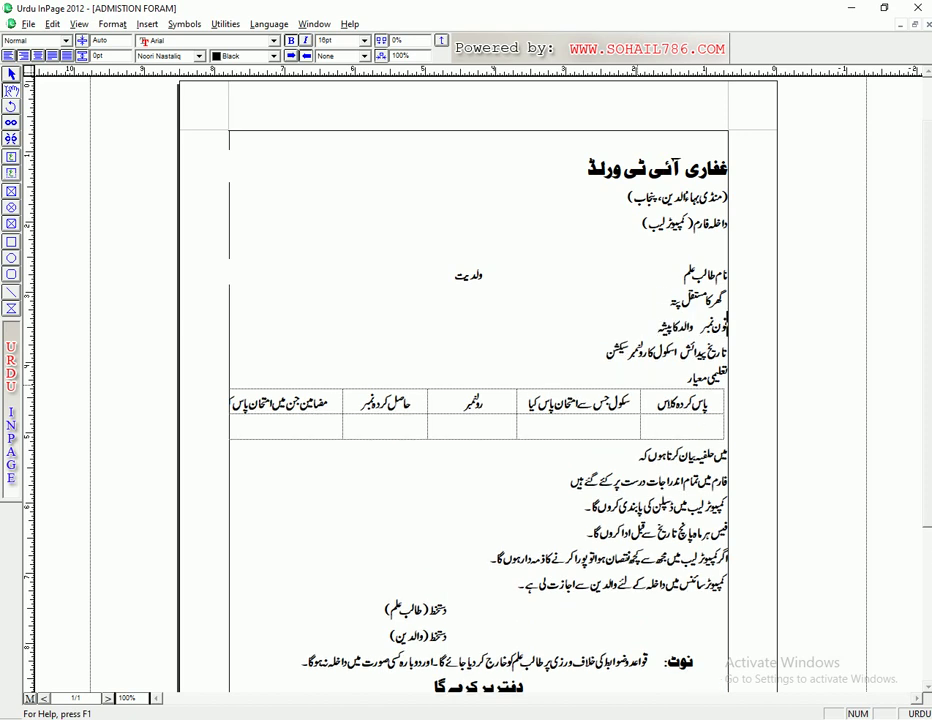
left_click(698, 326)
key("BackSpace")
key("BackSpace")
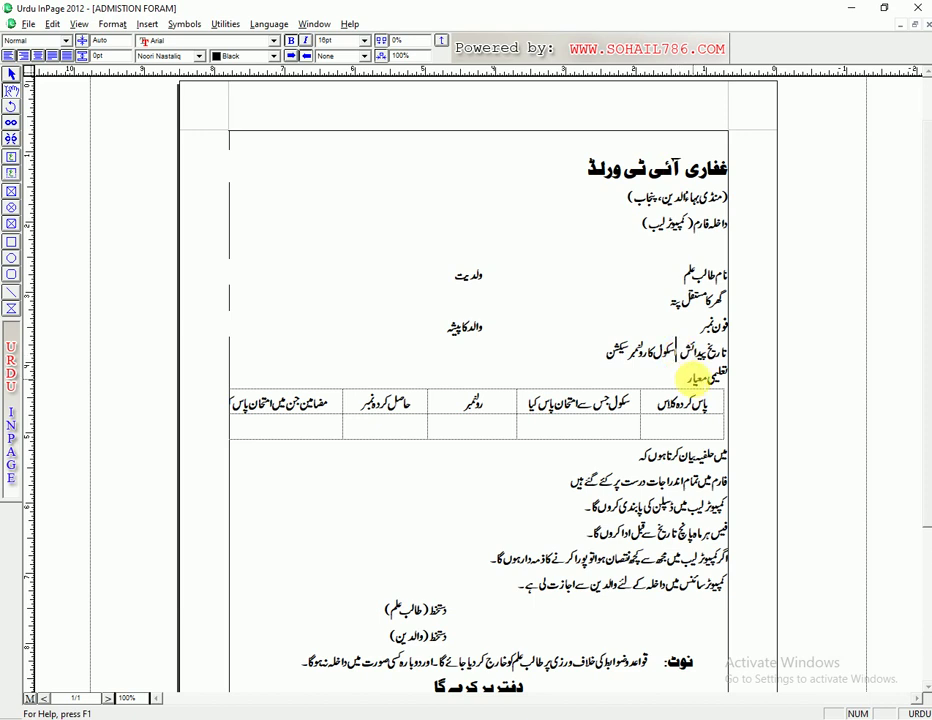
Space اسکول کا رول نمبر and سیکشن apart as separate fields on the تاریخ پیدائش line
key("BackSpace")
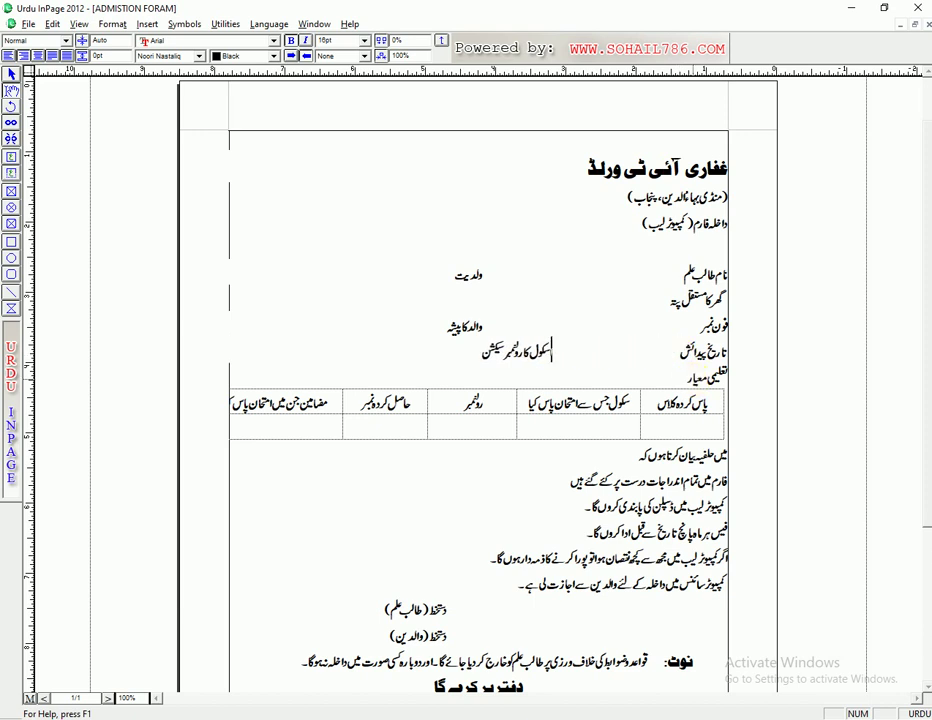
key("Left")
key("Left")
key("BackSpace")
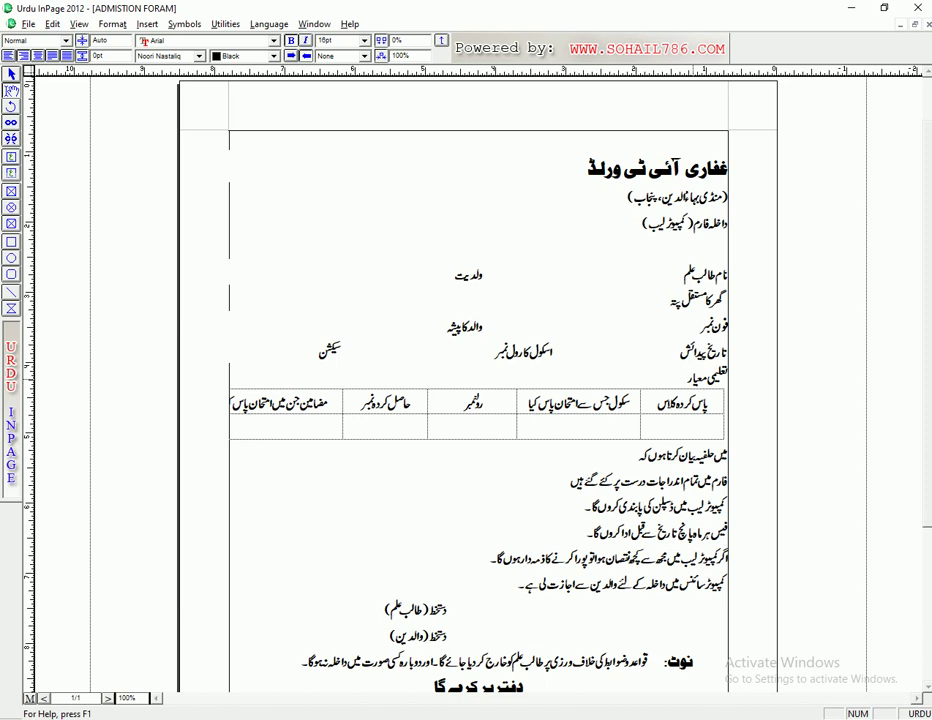
Insert three empty lines between تعلیمی معیار and the existing table
left_click(687, 378)
key("Return")
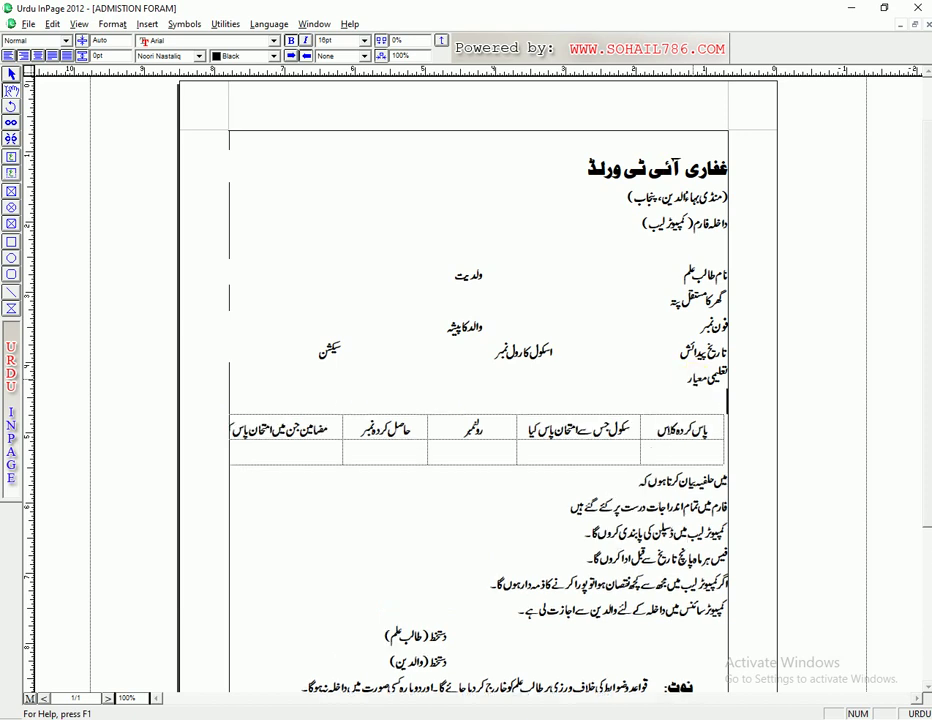
key("Return")
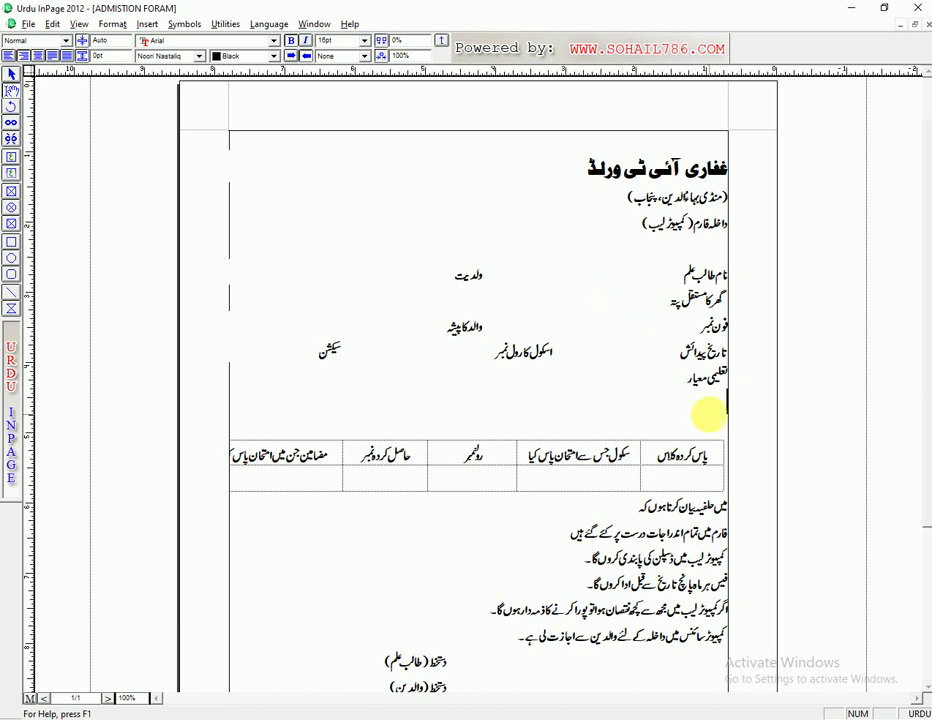
key("Return")
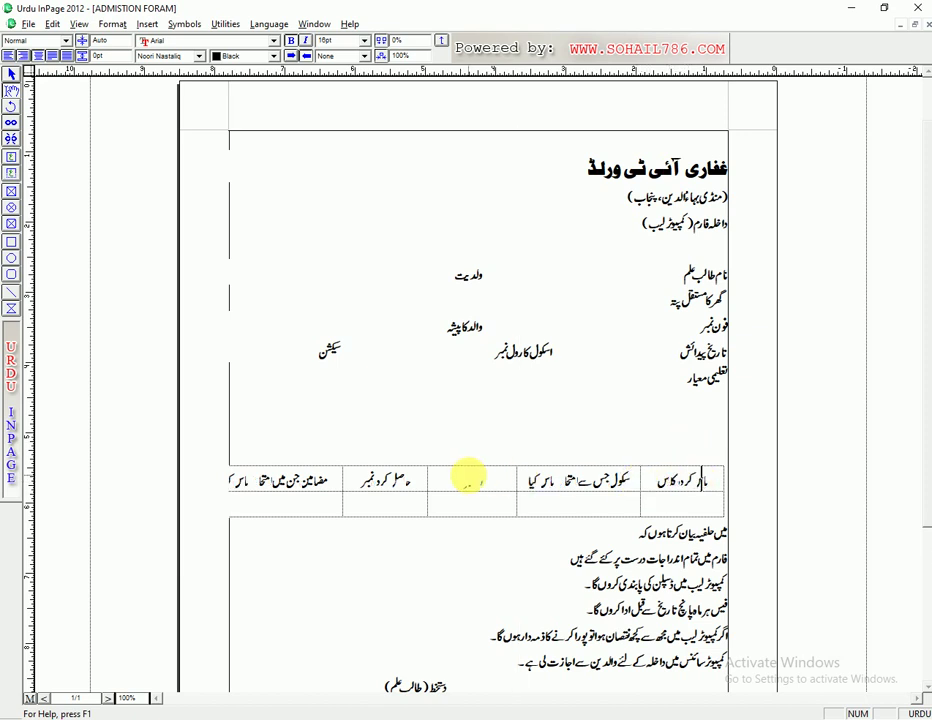
Adjust the heading مضامین جن میں امتحان پاس کیا so it fits inside its cell in the existing table
double_click(245, 480)
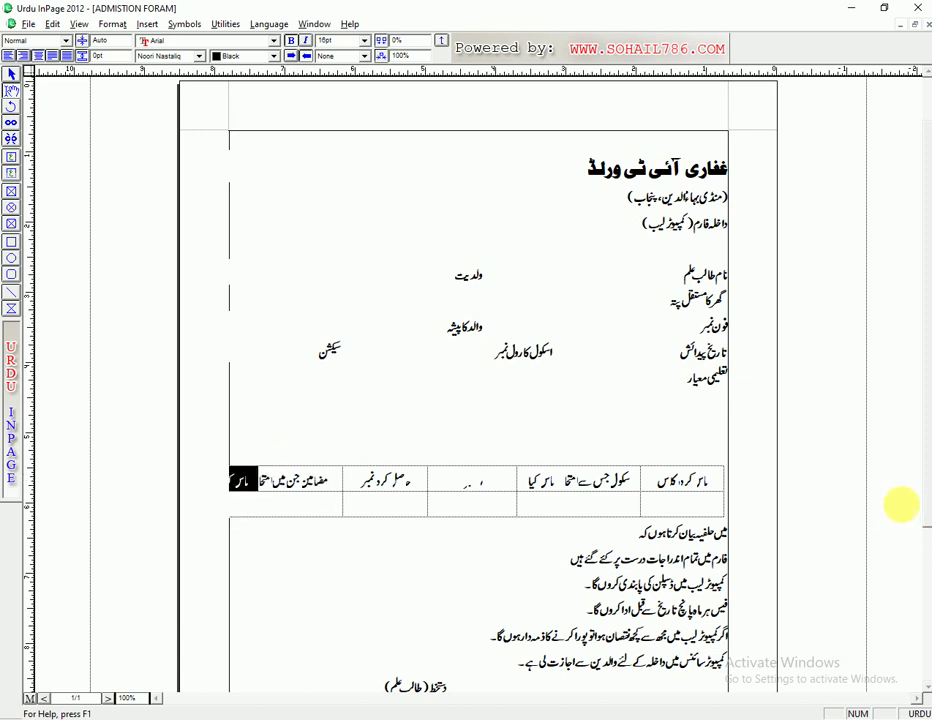
left_click(235, 475)
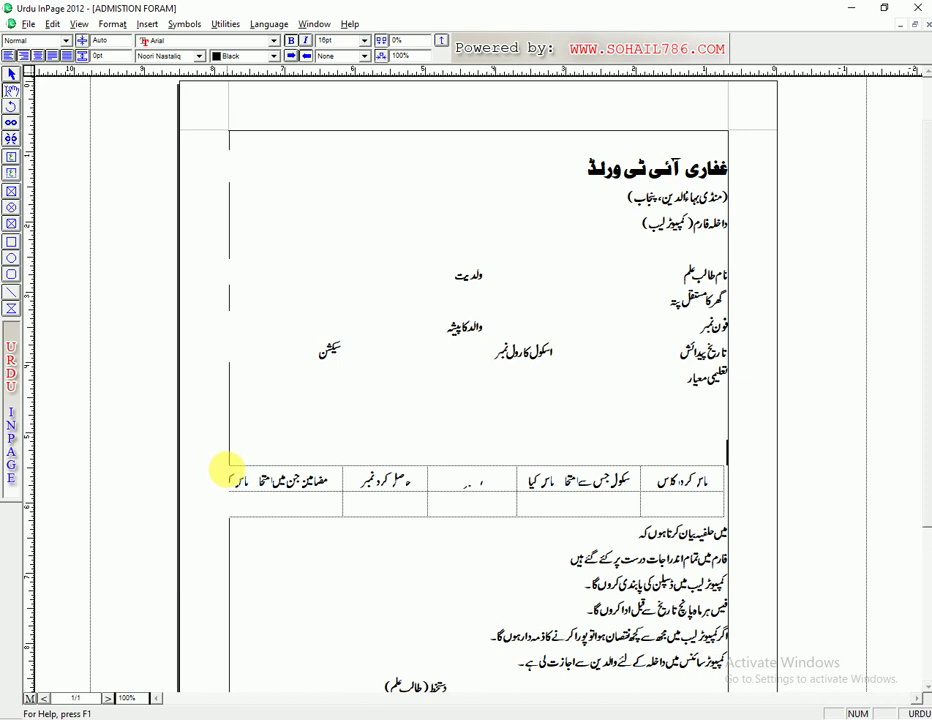
double_click(237, 476)
left_click(297, 471)
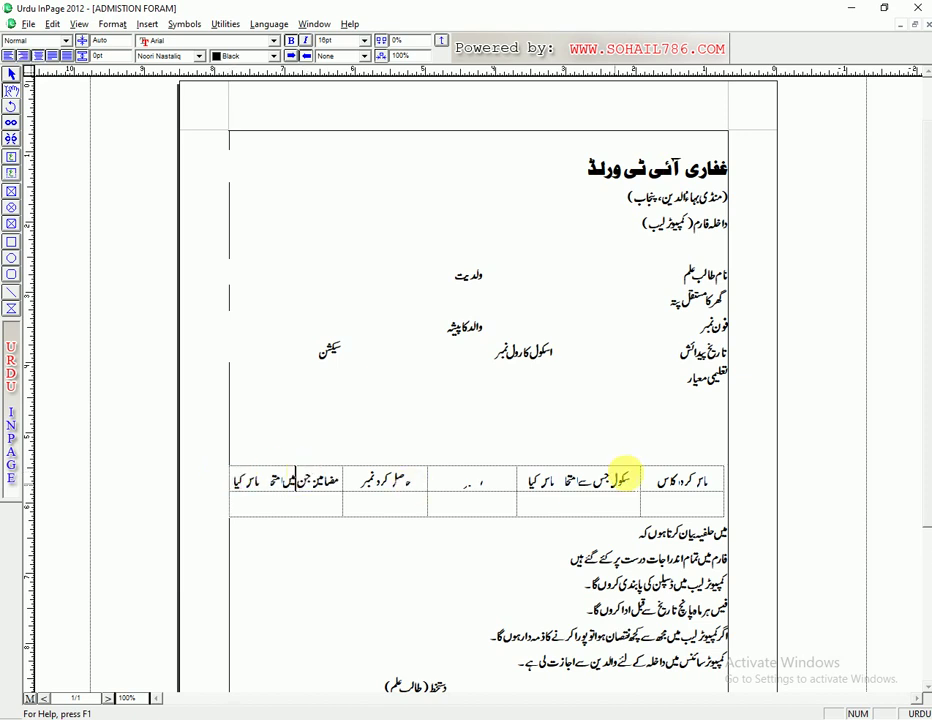
Insert a table with 2 rows, 5 columns and Auto column width directly below تعلیمی معیار
left_click(676, 426)
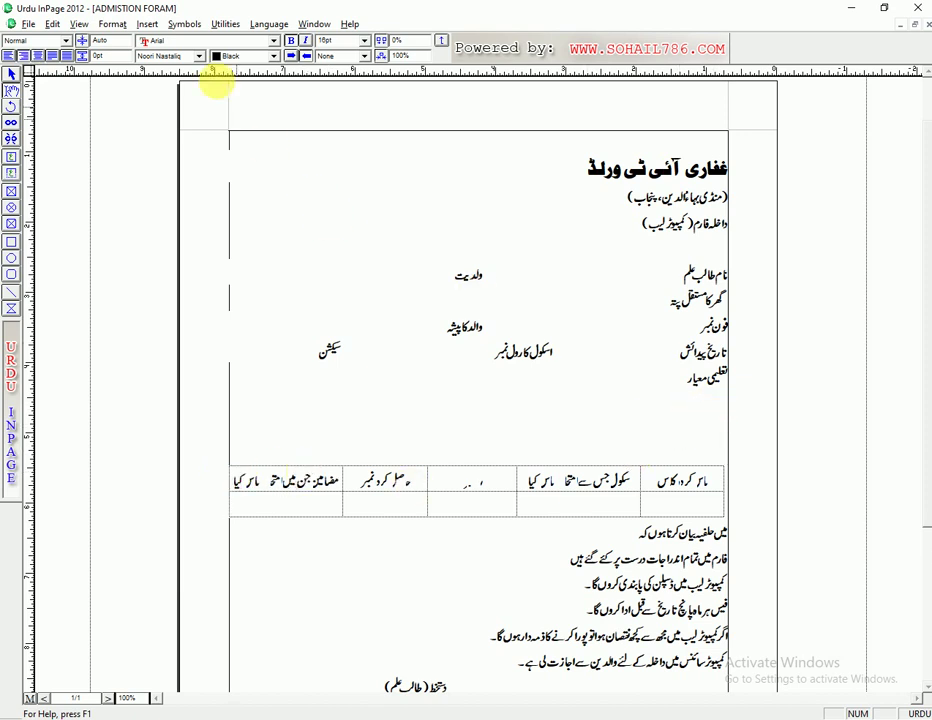
left_click(147, 23)
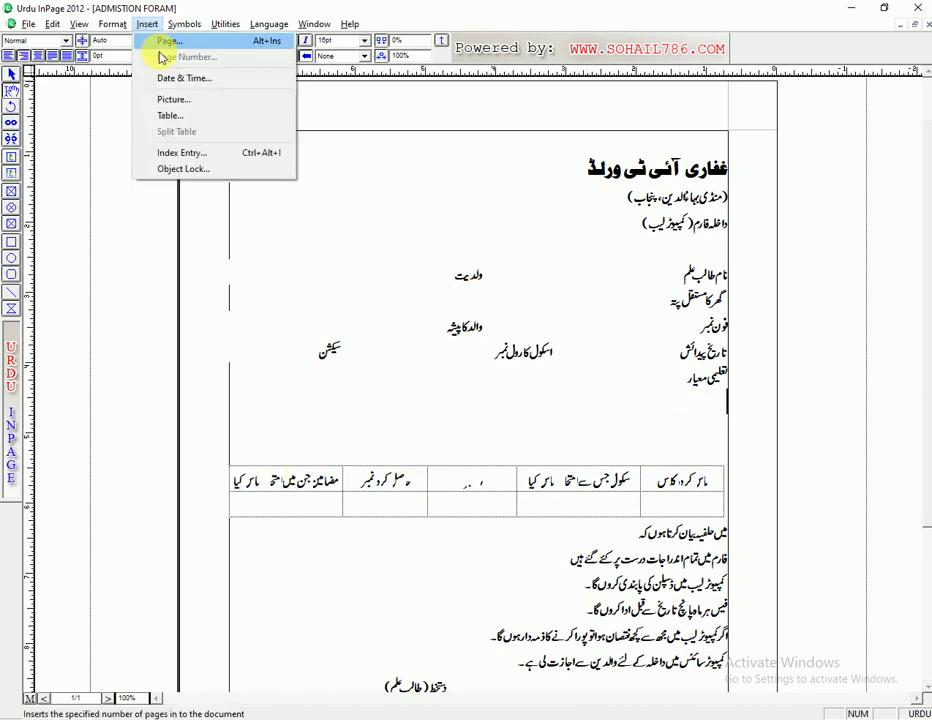
left_click(185, 116)
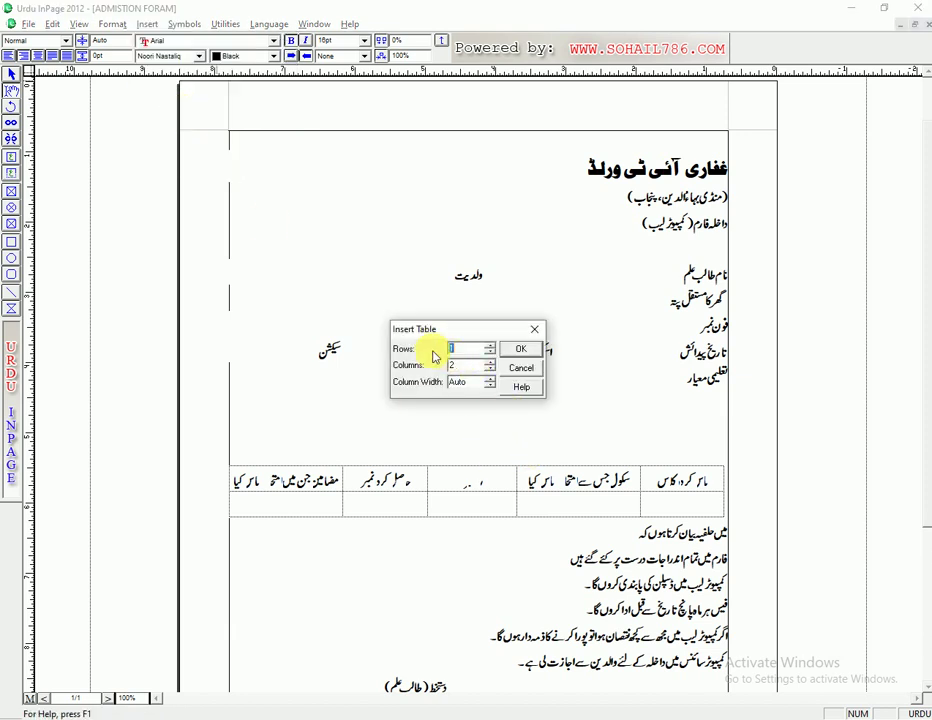
type("2")
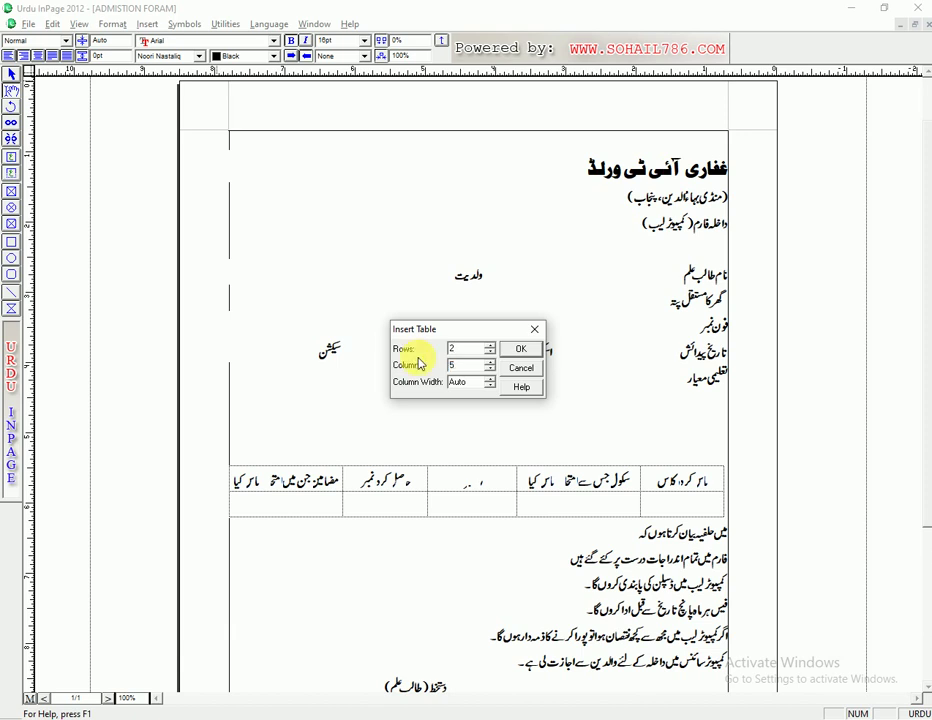
left_click(521, 348)
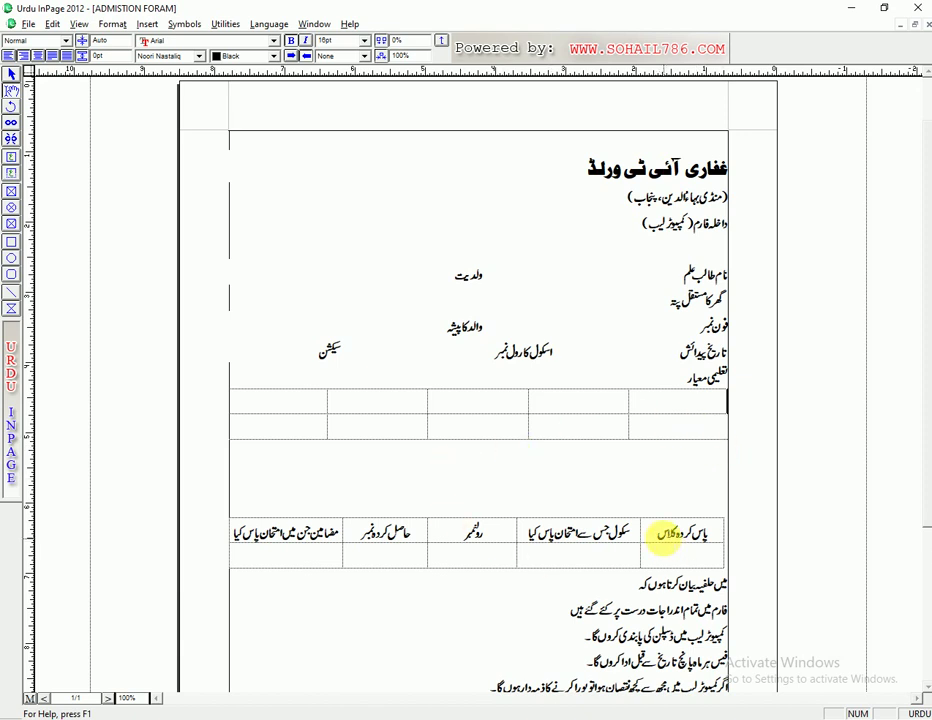
Move the heading پاس کردہ کلاس from the old table into the first header cell of the new table
left_click_drag(657, 537, 705, 537)
right_click(703, 537)
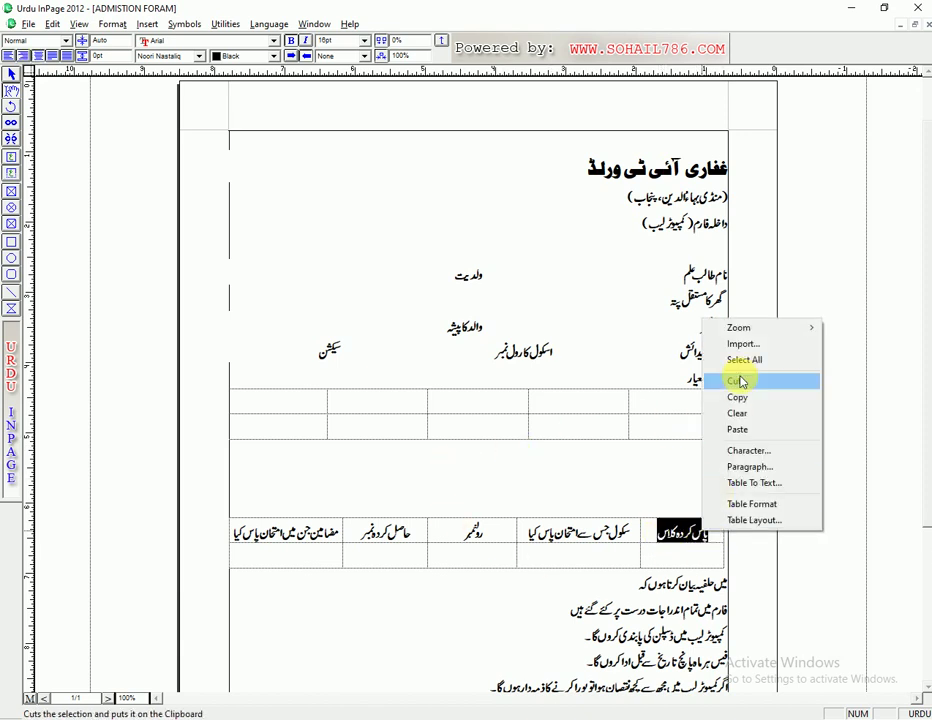
left_click(738, 383)
left_click(695, 398)
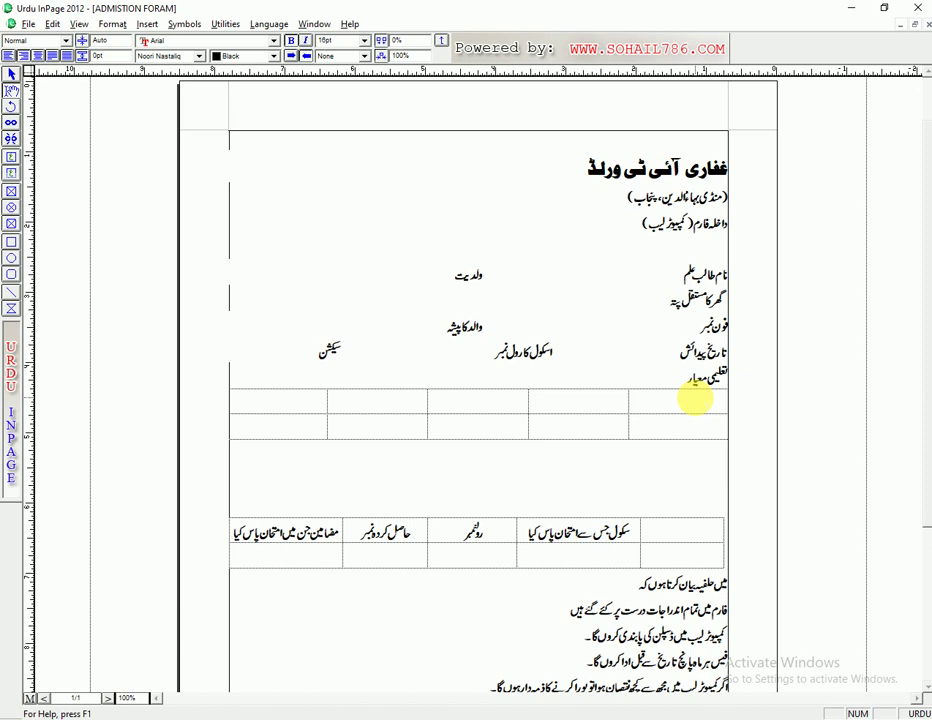
key("ctrl+v")
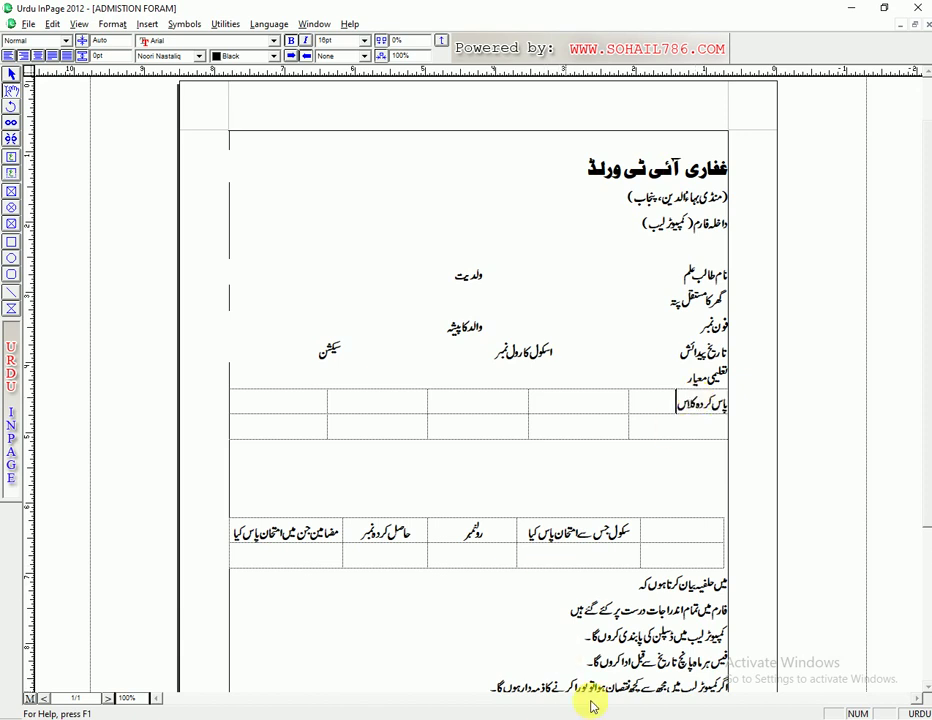
Move the heading سکول جس سے امتحان پاس کیا into the new table's second header cell and remove the extra line there
left_click_drag(630, 541, 525, 543)
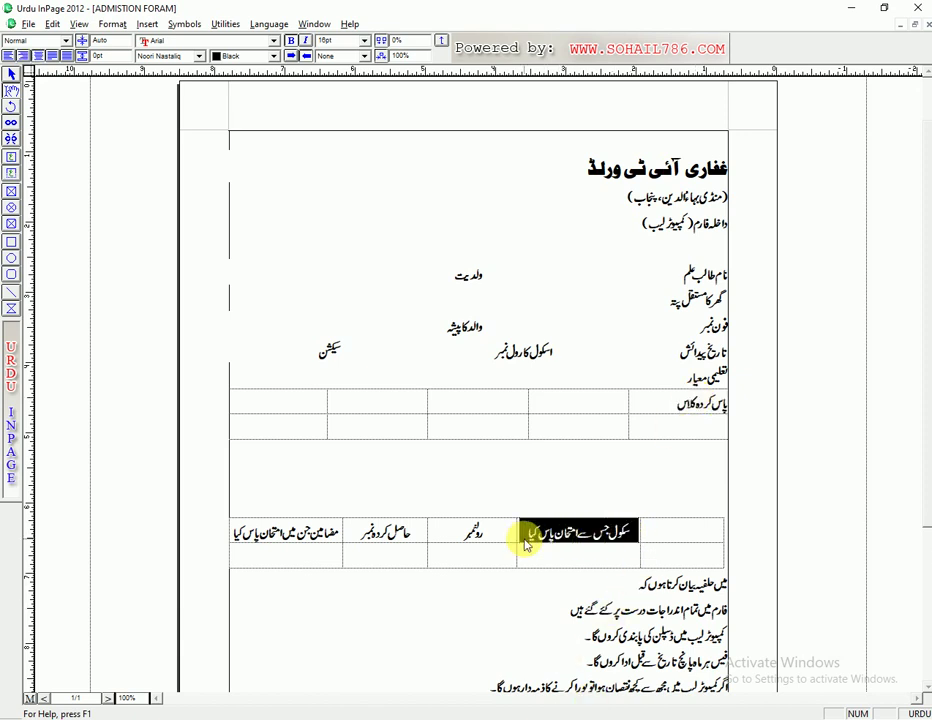
key("ctrl+x")
left_click(596, 410)
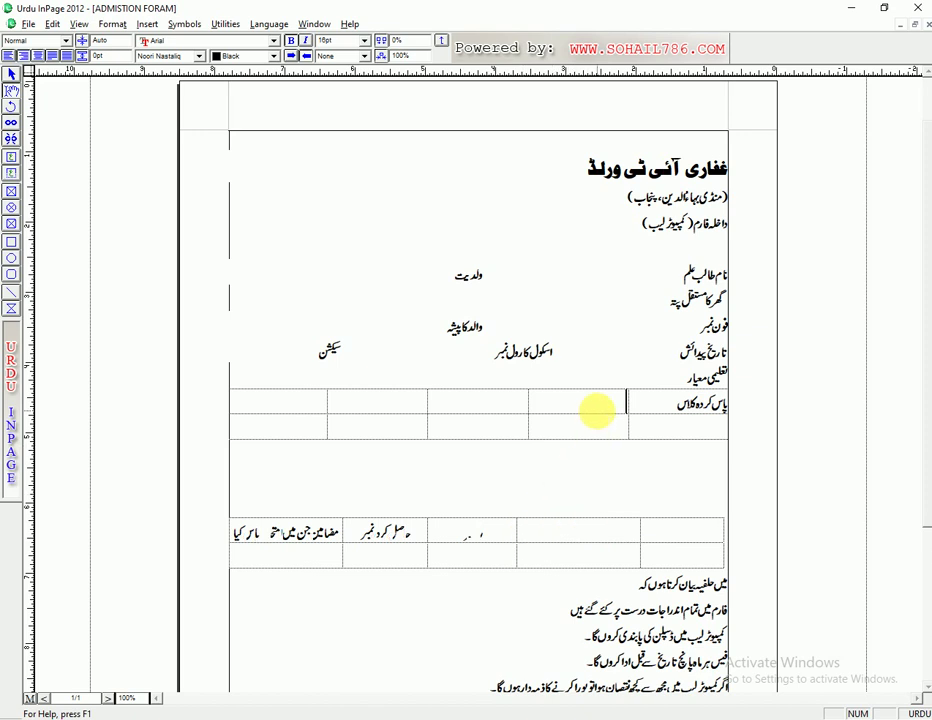
key("ctrl+v")
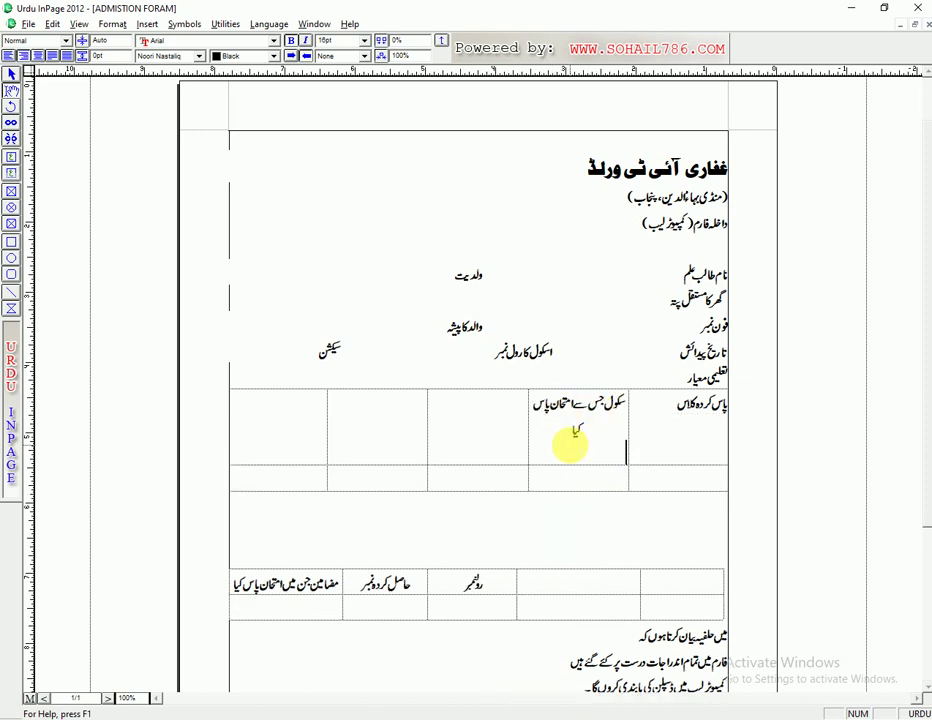
key("BackSpace")
Move the roll number heading and حاصل کردہ نمبر from the old table into the new table's third and fourth header cells
left_click_drag(489, 551, 449, 557)
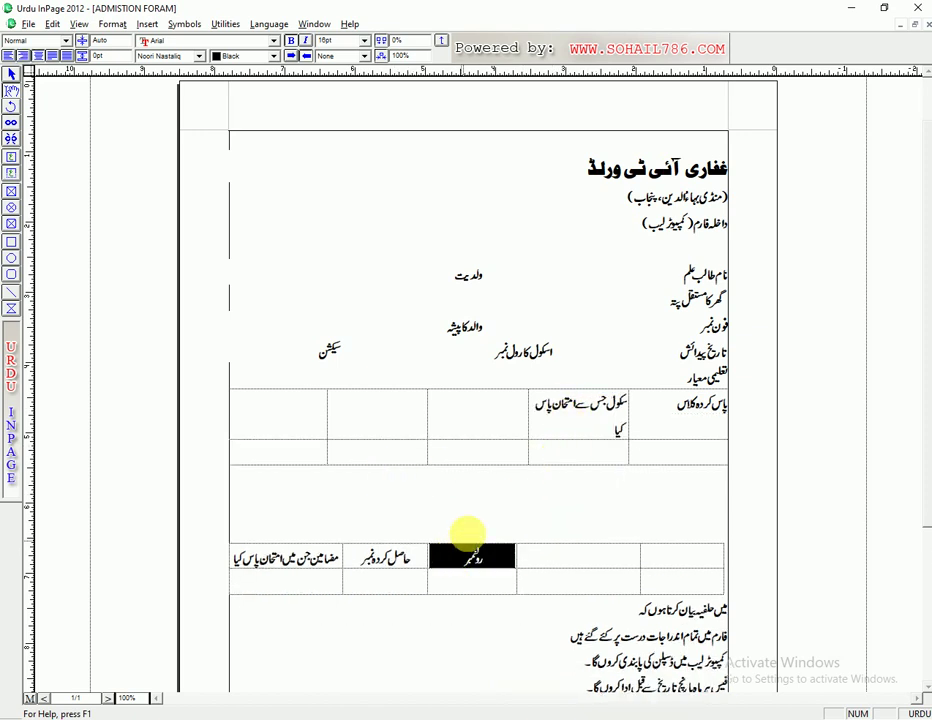
key("ctrl+x")
left_click(489, 420)
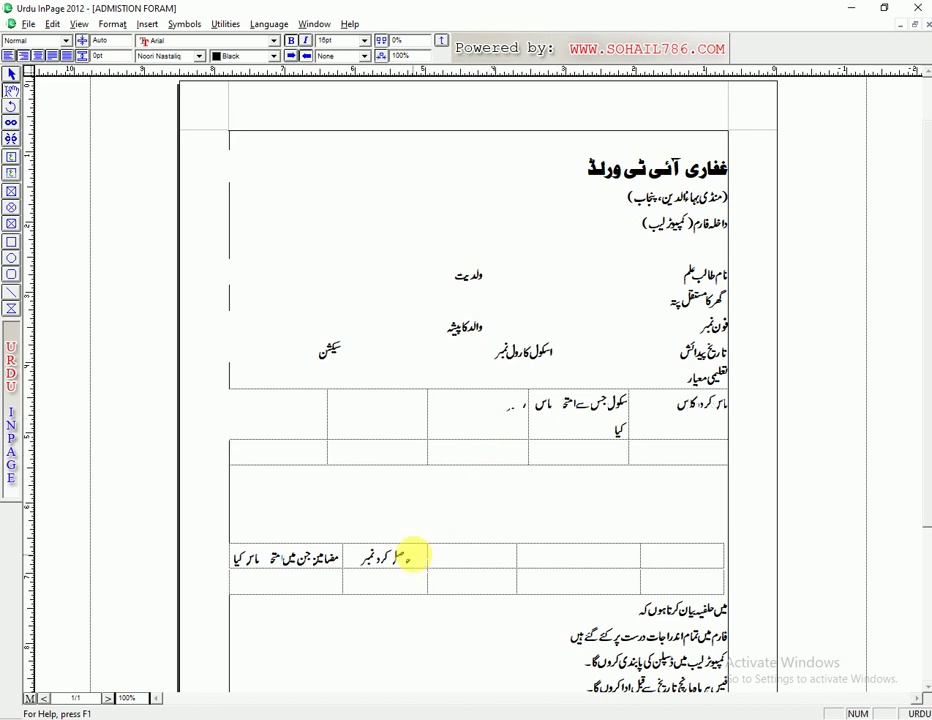
left_click_drag(414, 556, 364, 557)
key("ctrl+x")
left_click(376, 421)
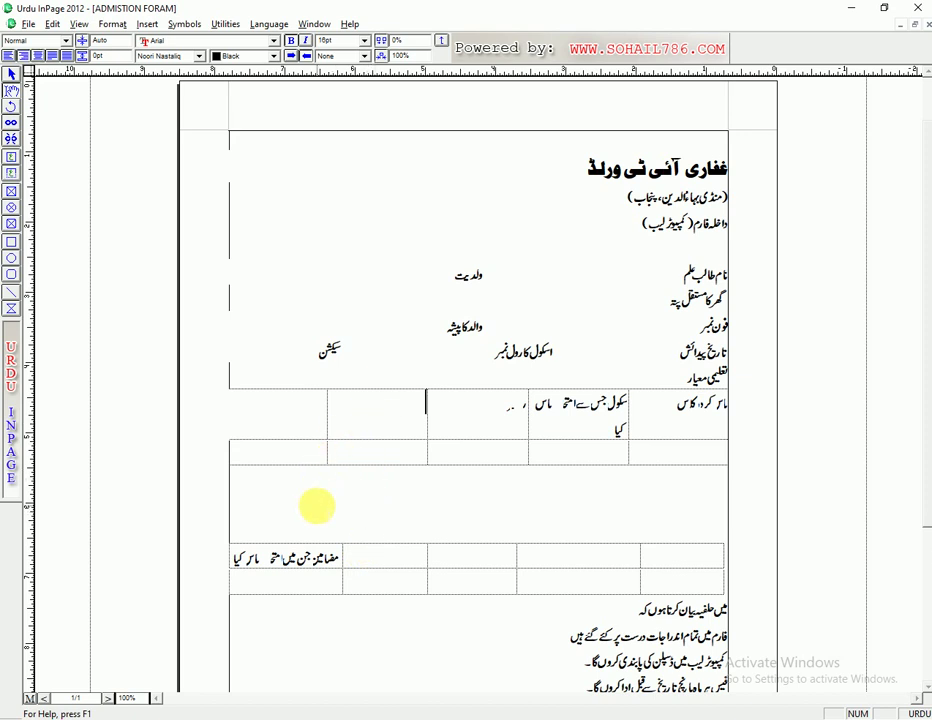
key("ctrl+v")
Move the heading مضامین جن میں امتحان پاس کیا from the old table into the new table's fifth header cell
triple_click(291, 553)
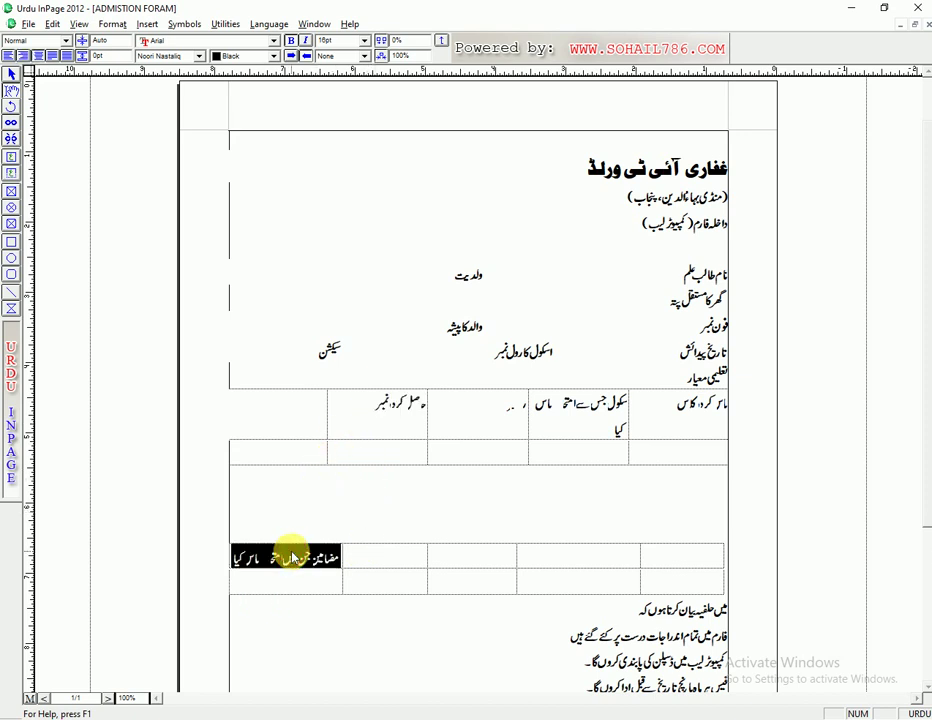
key("ctrl+x")
left_click(296, 404)
key("ctrl+v")
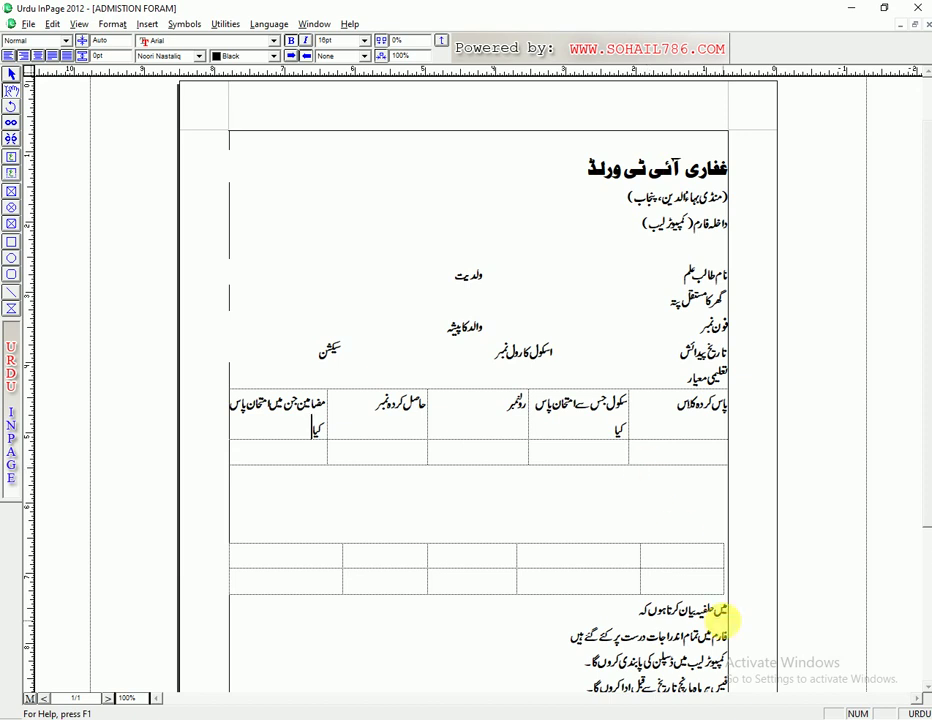
Delete the two rows of the emptied old table and remove one blank line below the new table
left_click(10, 75)
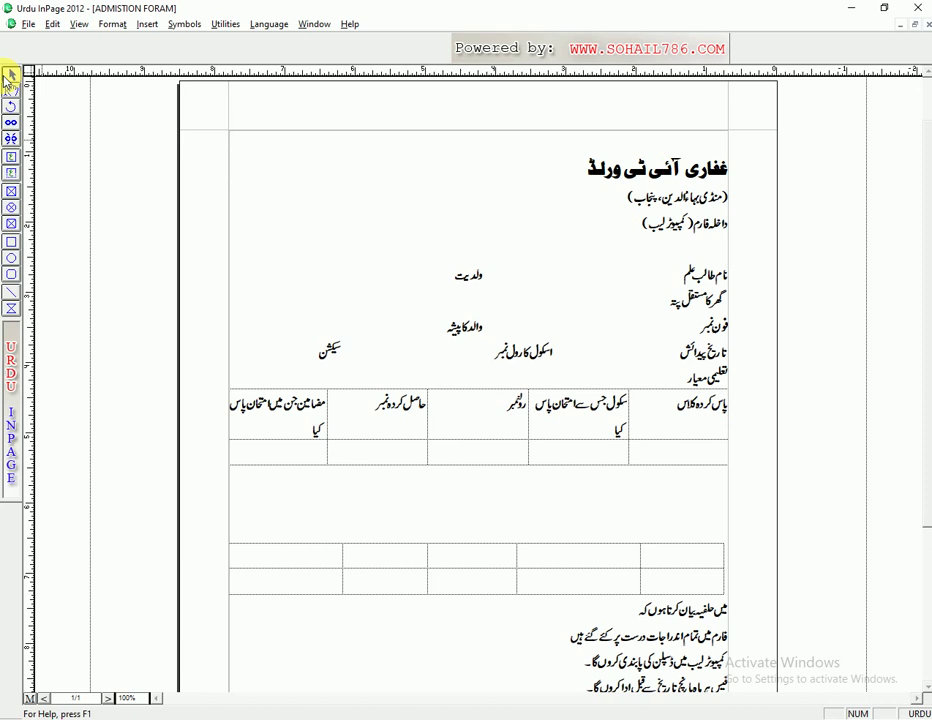
left_click(10, 90)
left_click(281, 585)
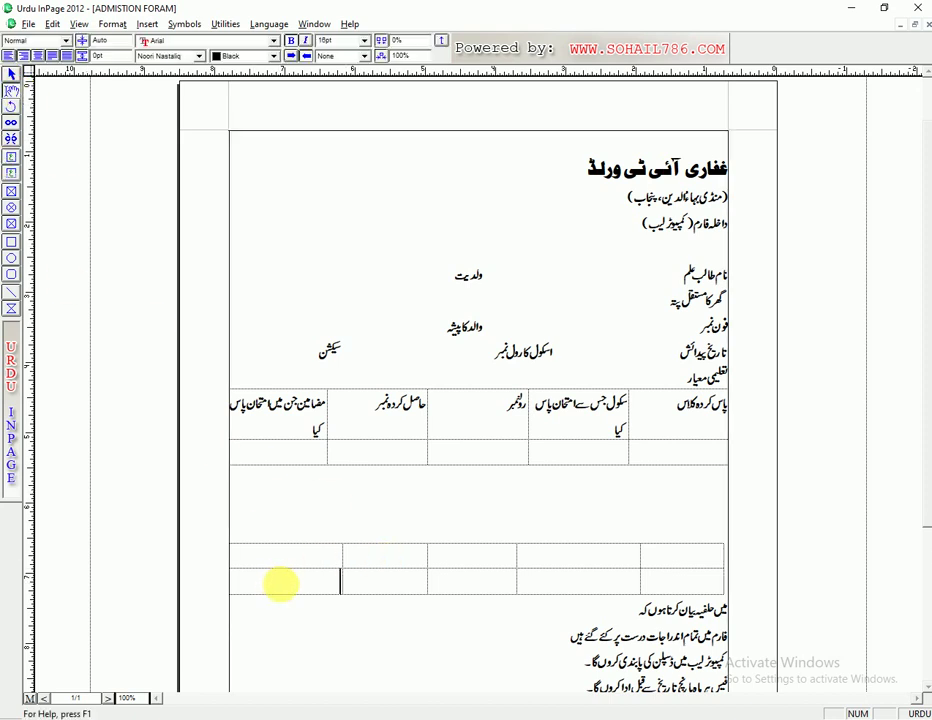
left_click_drag(281, 585, 639, 589)
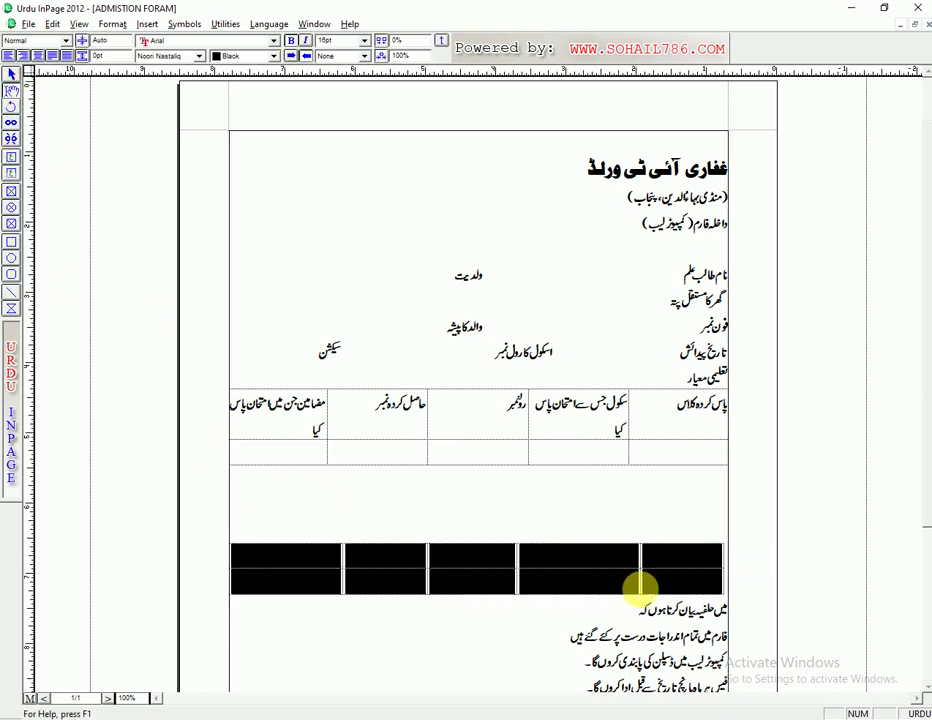
right_click(680, 584)
left_click(724, 575)
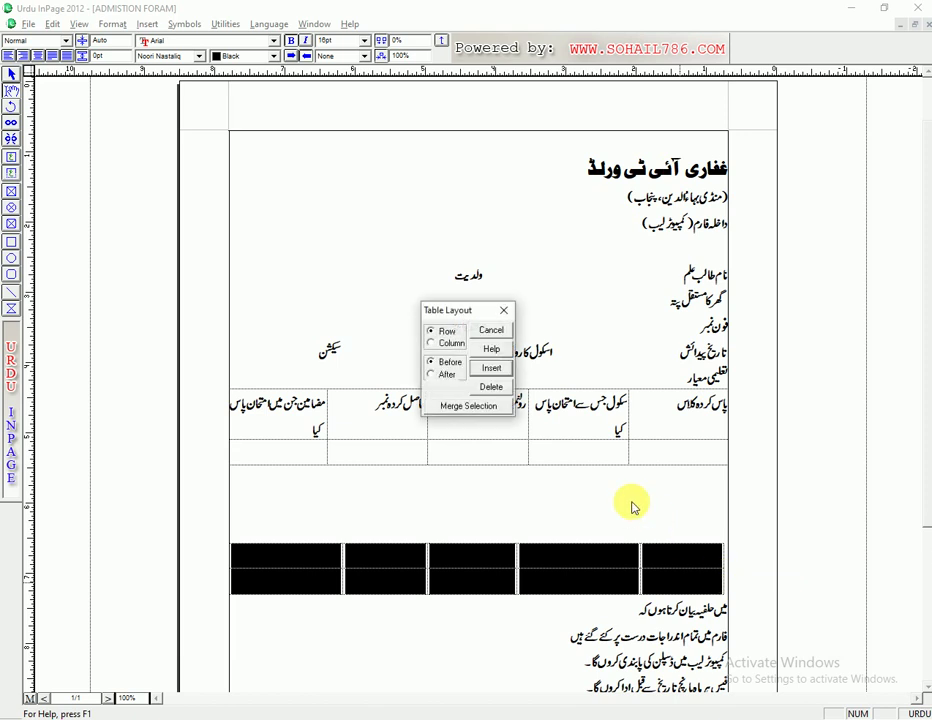
left_click(491, 330)
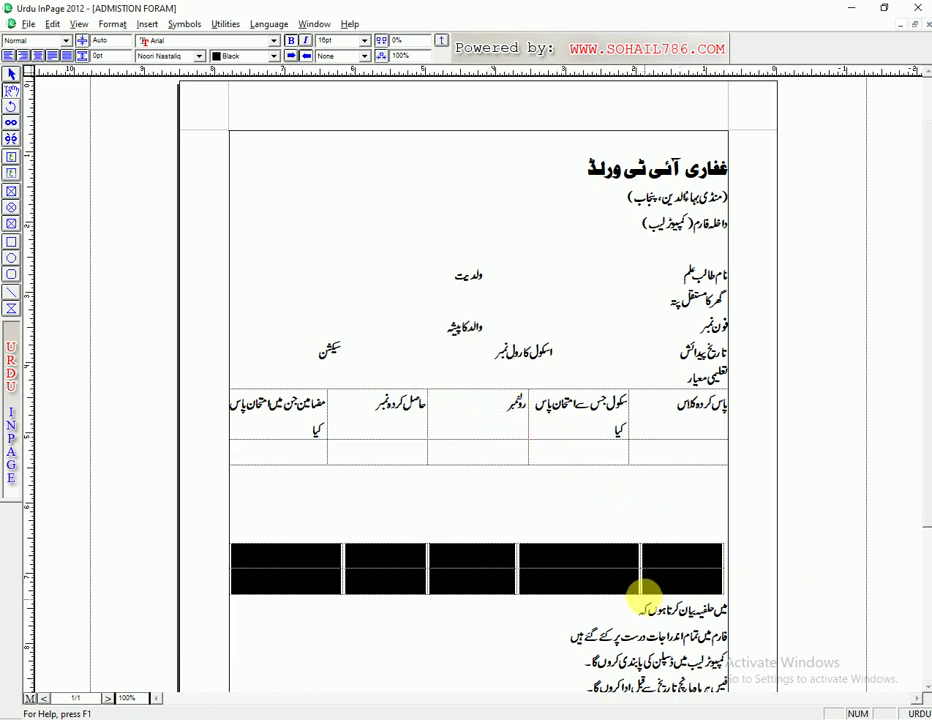
right_click(664, 581)
left_click(709, 567)
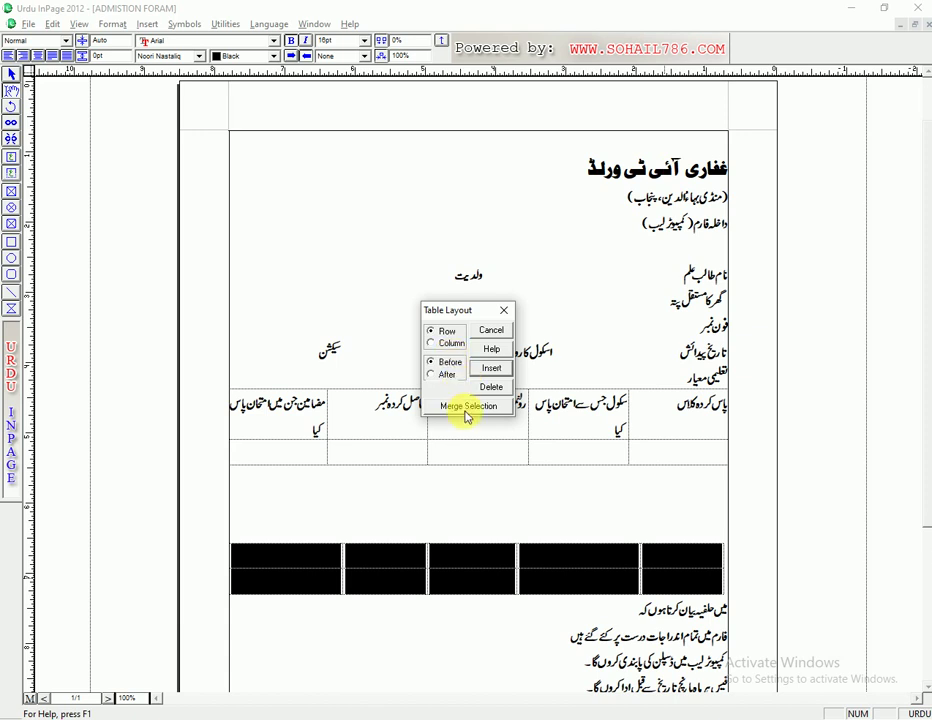
left_click(489, 388)
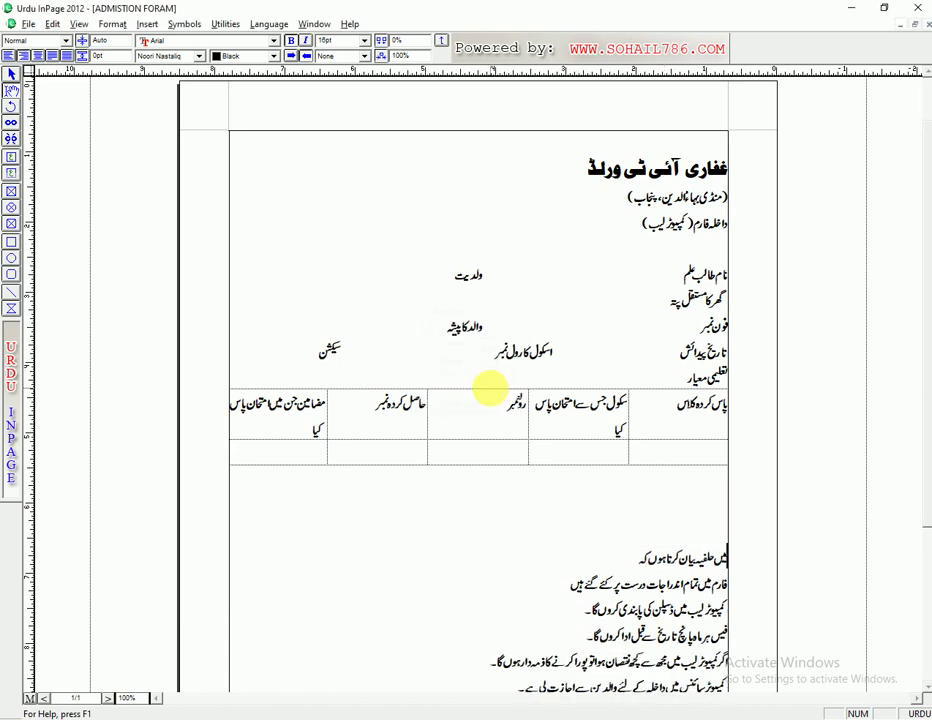
left_click(625, 493)
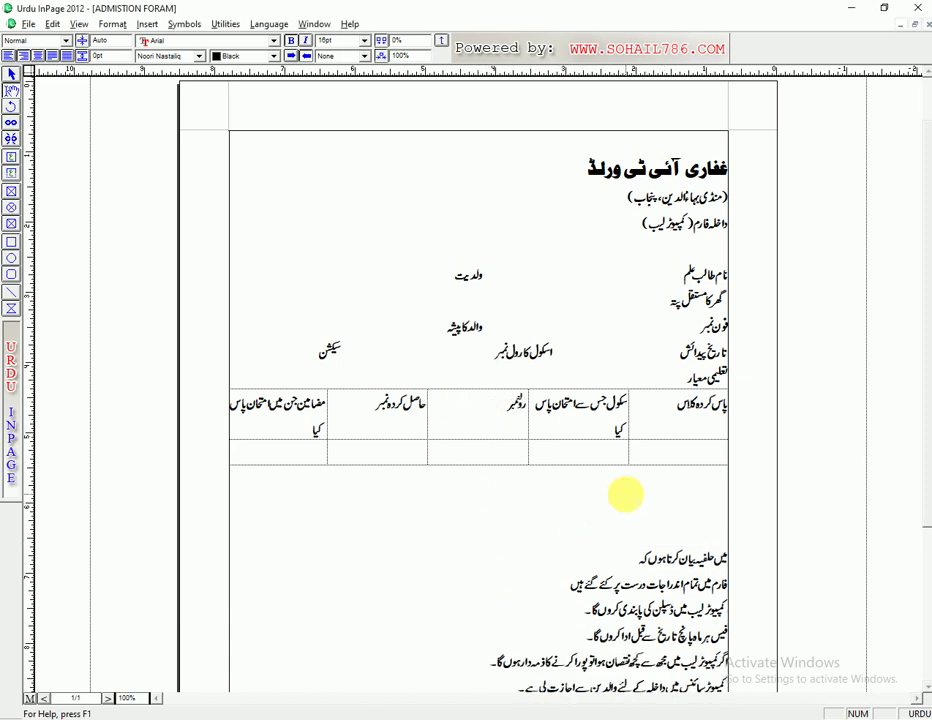
key("Delete")
Centre the headings in the header row of the new table
left_click_drag(277, 410, 683, 410)
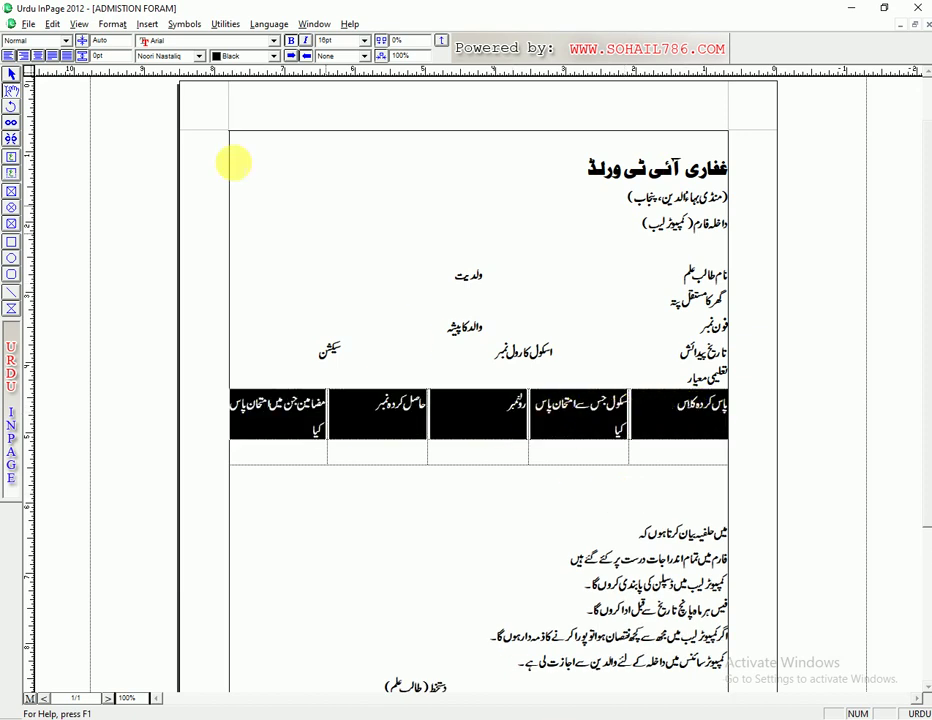
left_click(33, 56)
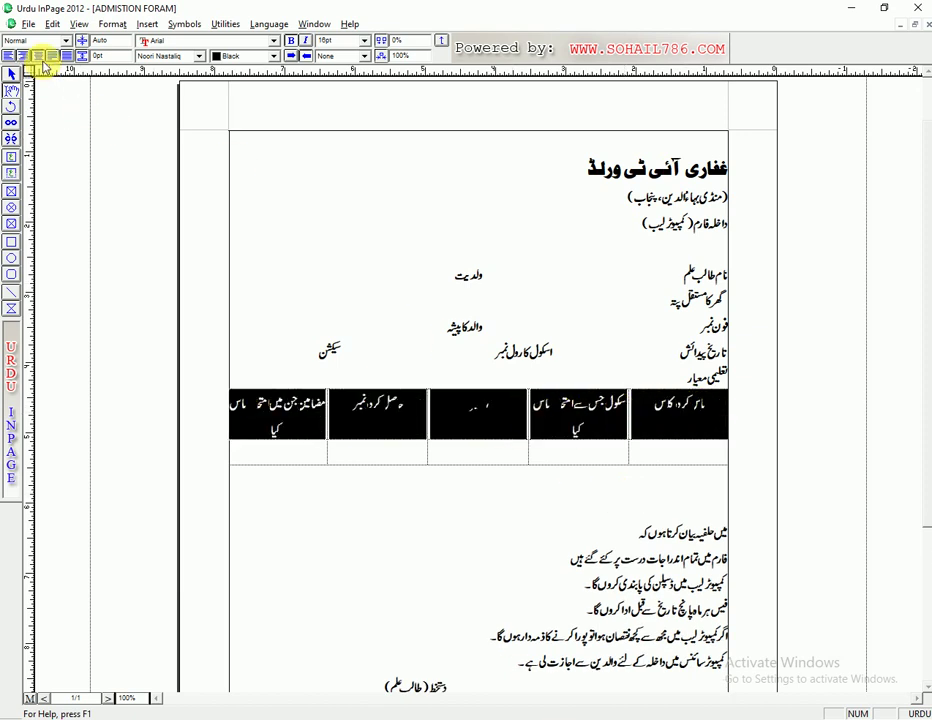
left_click(476, 409)
key("ctrl+2")
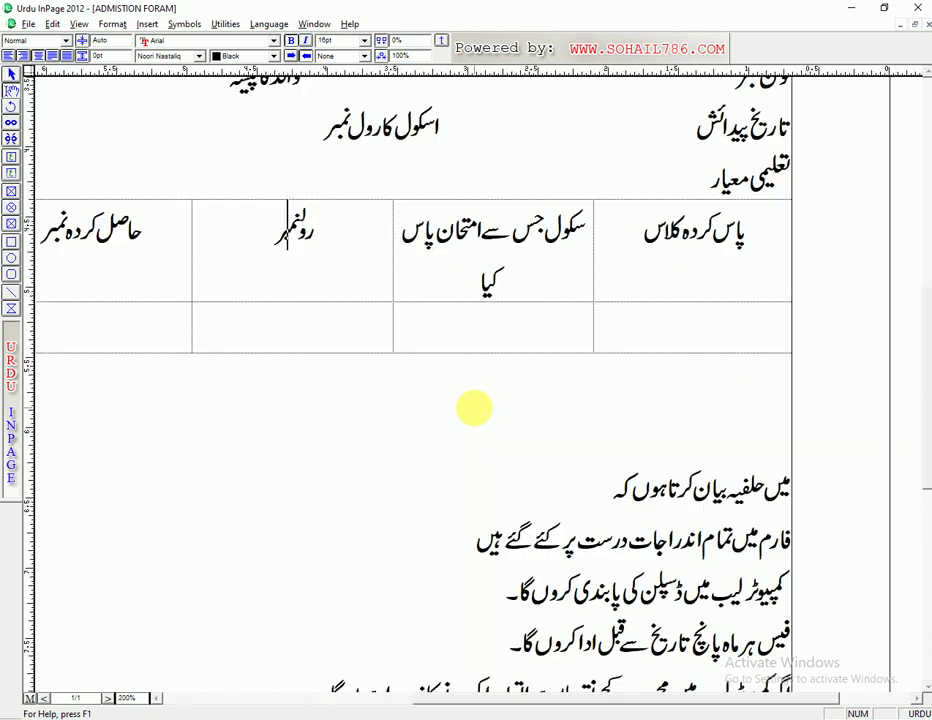
key("ctrl+5")
key("ctrl+1")
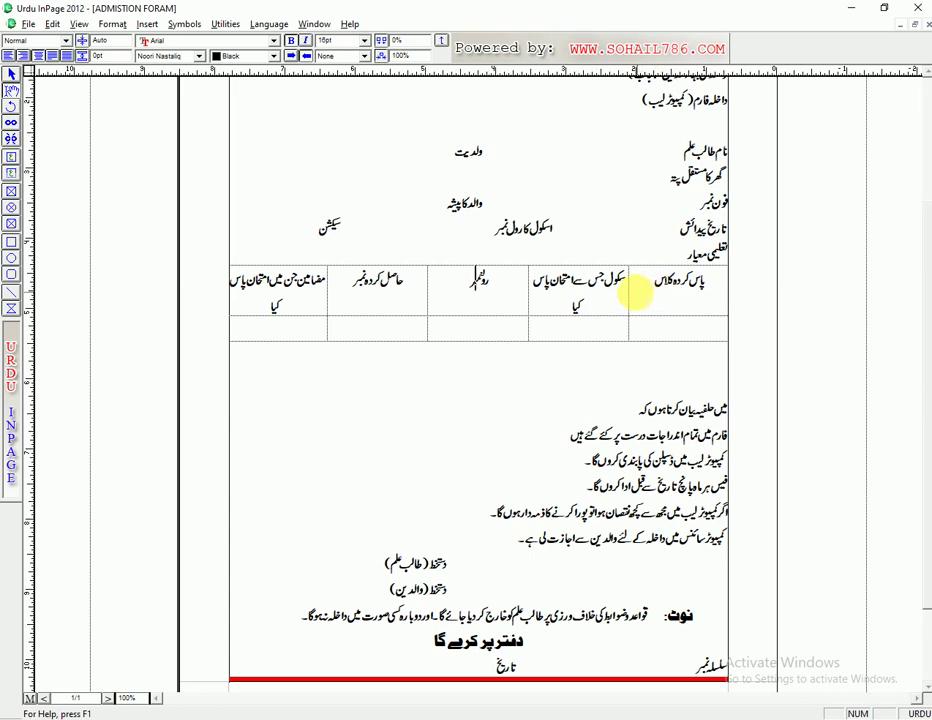
Adjust the table's column widths so every heading fits on one line, and remove the blank lines below the table
left_click_drag(630, 292, 643, 293)
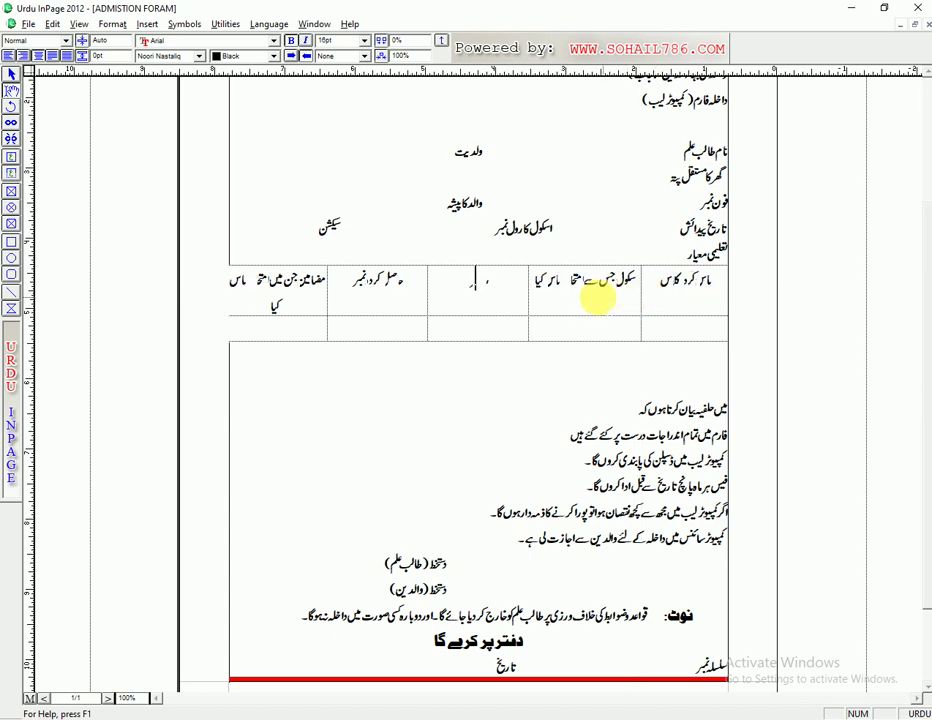
left_click_drag(536, 298, 451, 295)
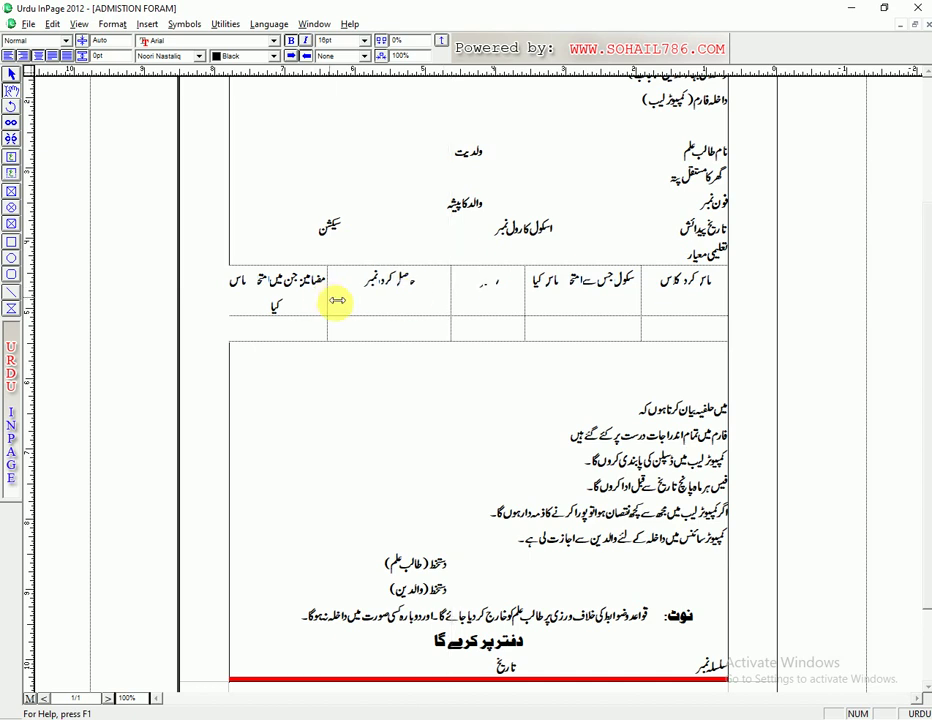
left_click_drag(333, 304, 364, 301)
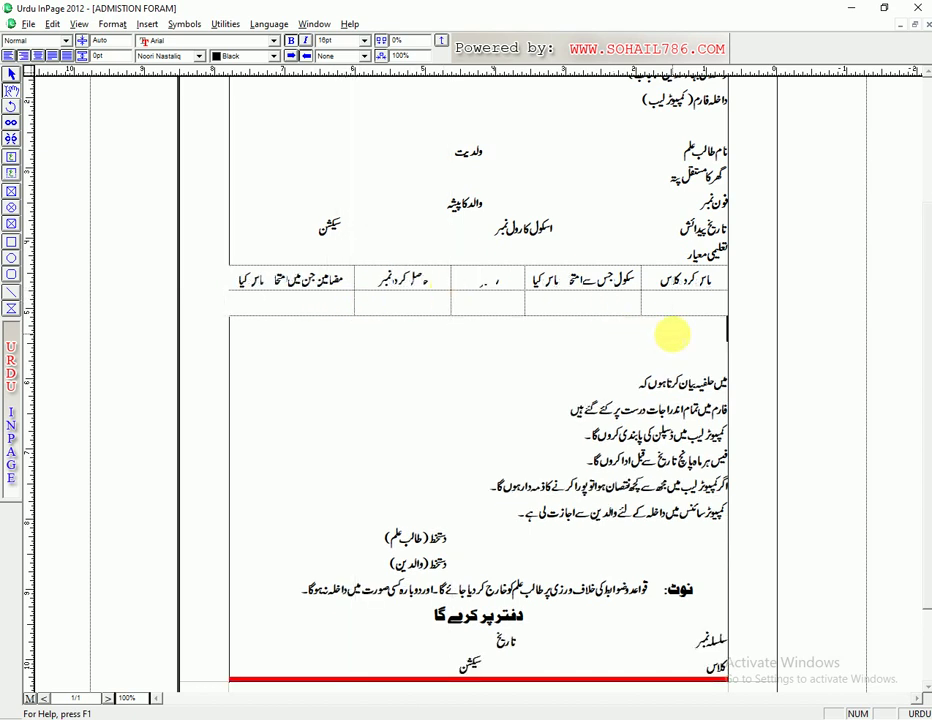
key("BackSpace")
key("BackSpace")
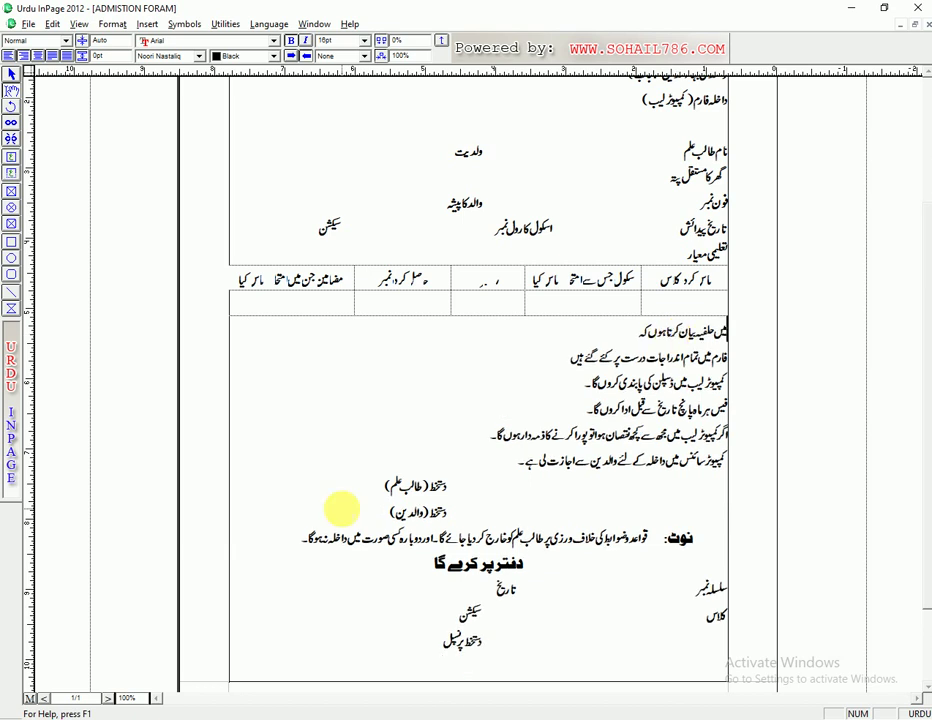
left_click(489, 468)
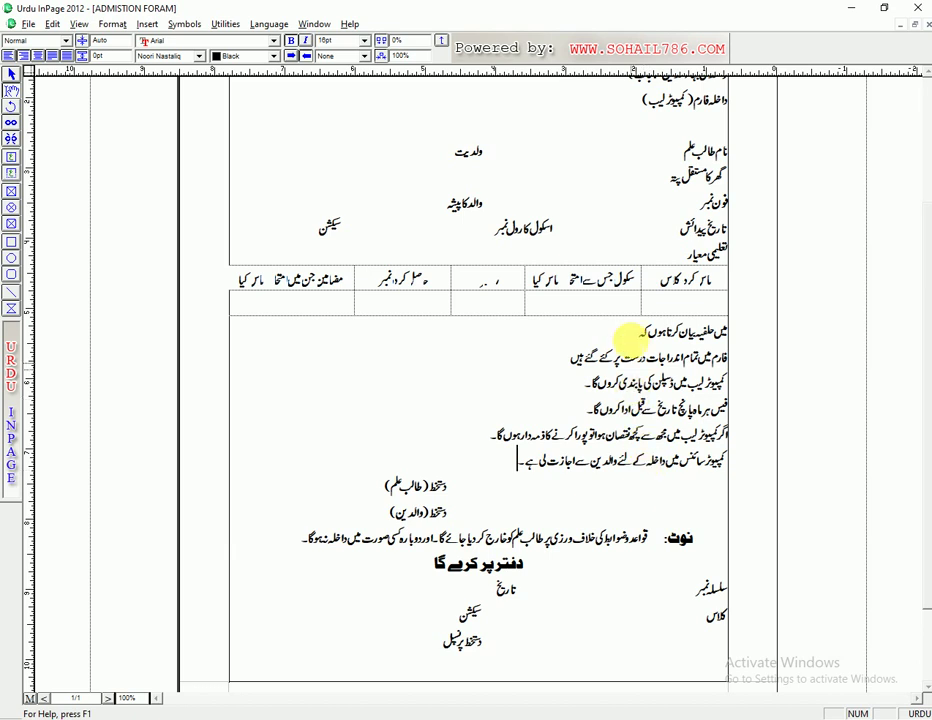
scroll(645, 301, "up", 3)
left_click(668, 193)
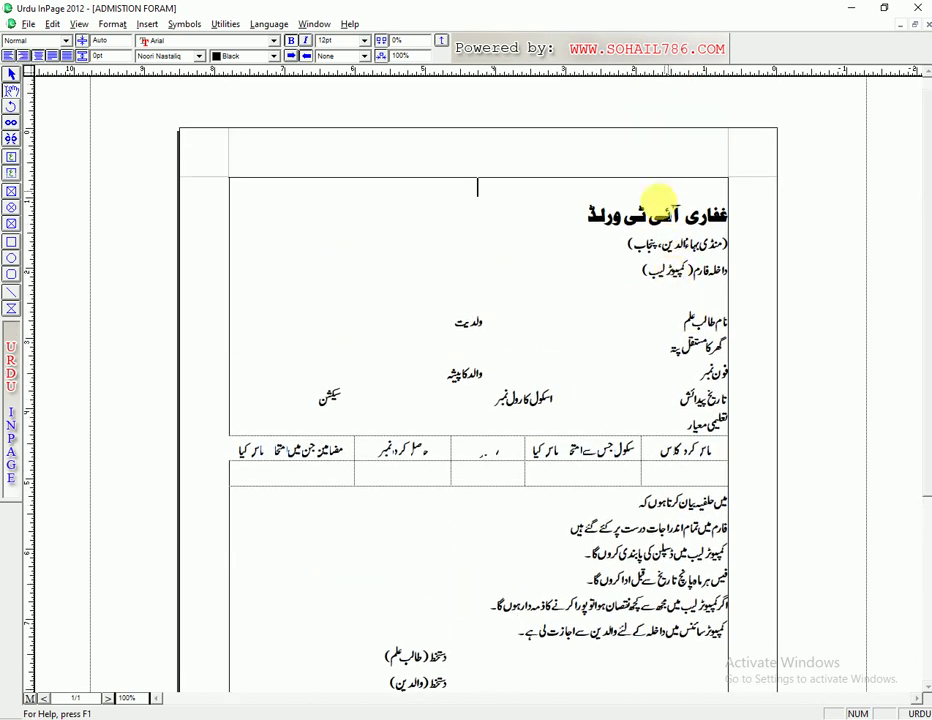
left_click(672, 329)
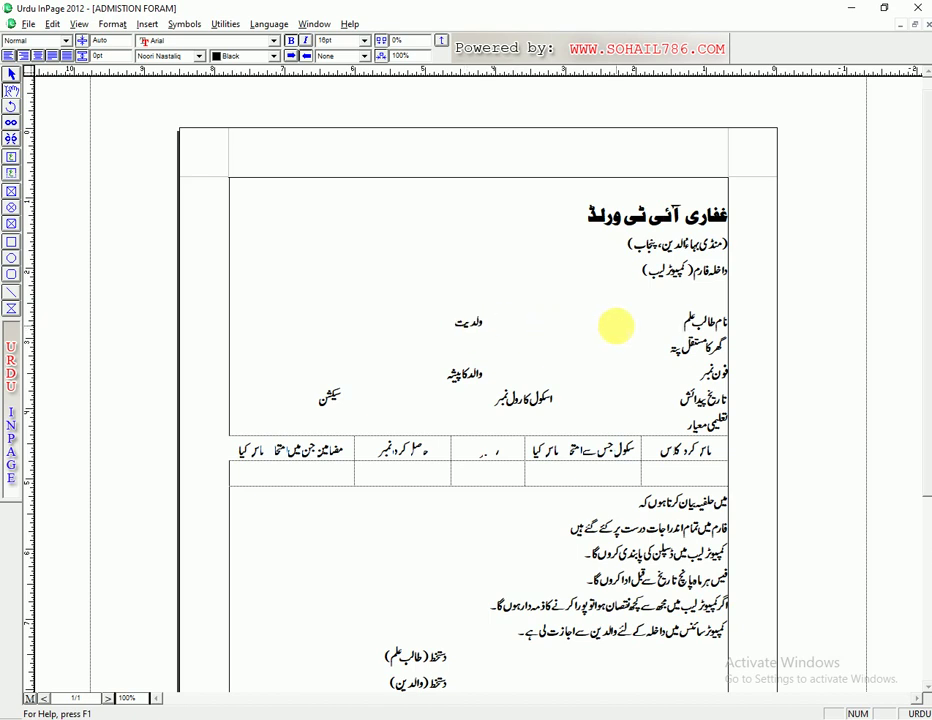
left_click(11, 292)
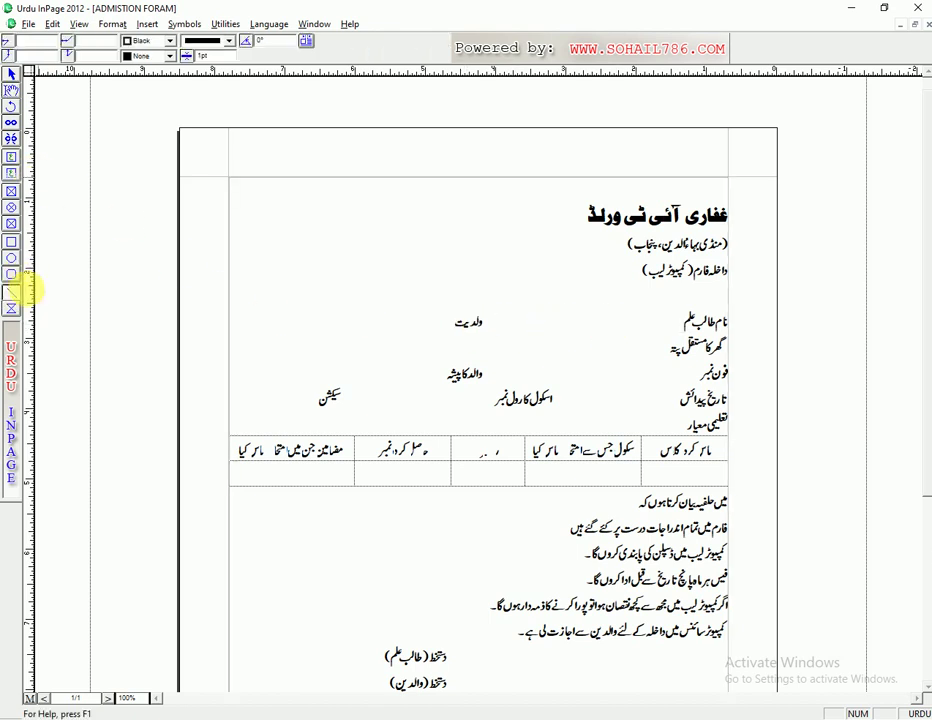
left_click_drag(674, 323, 486, 334)
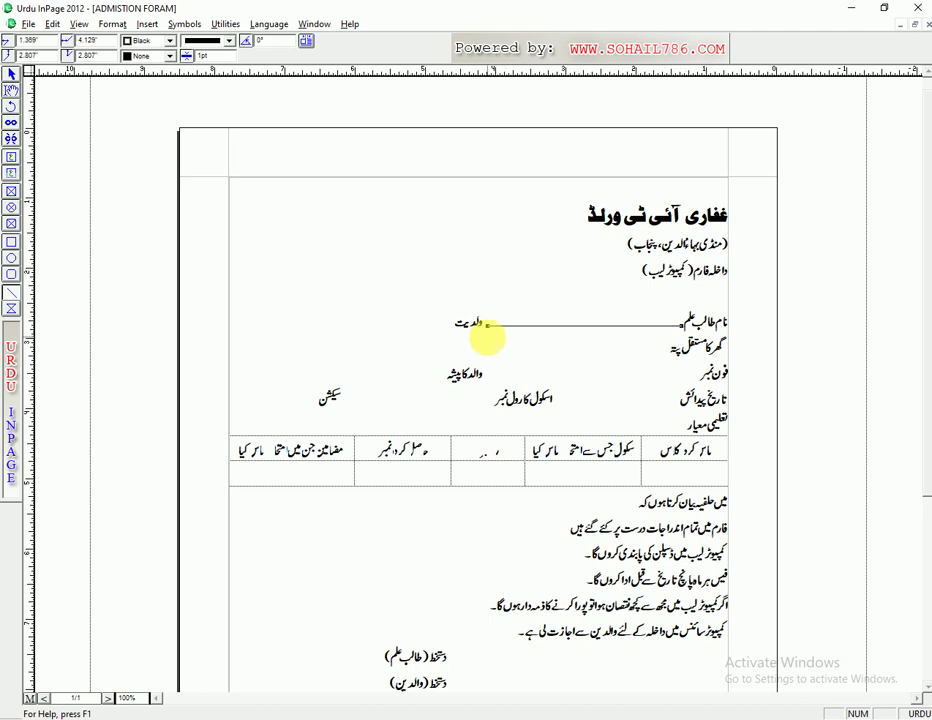
left_click(11, 74)
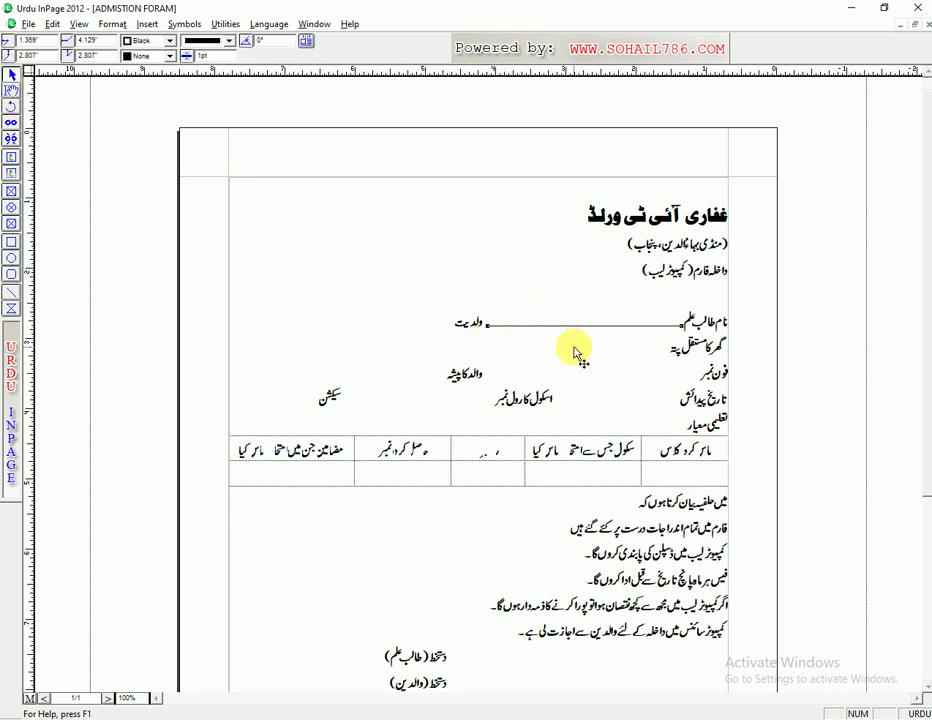
key("Delete")
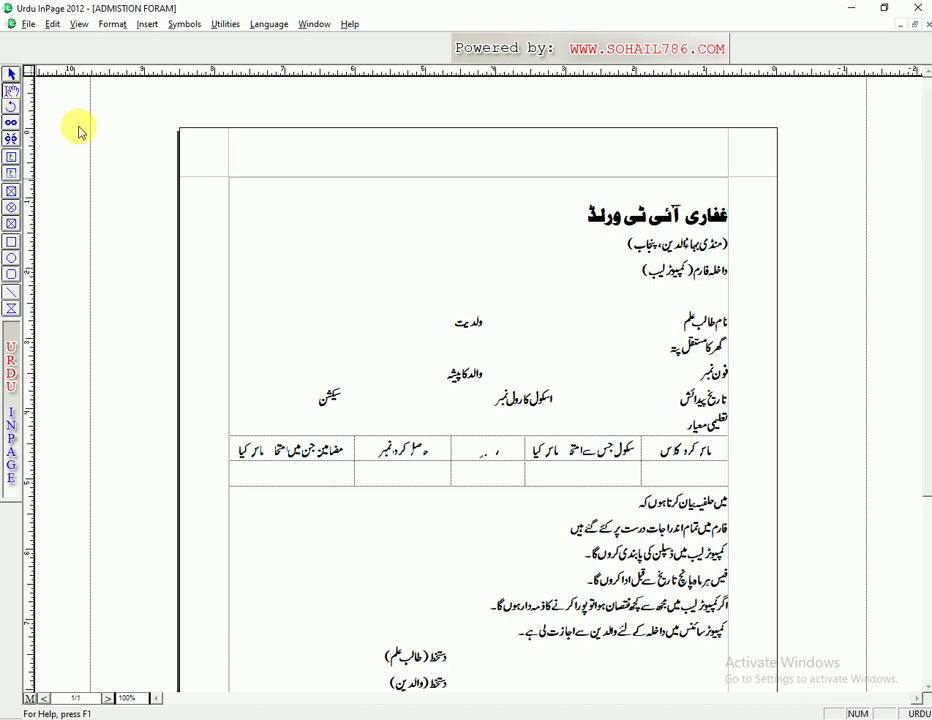
Add a colon and a dotted fill-in line after نام طالب علم, deleting the surplus spaces before ولدیت
left_click(685, 320)
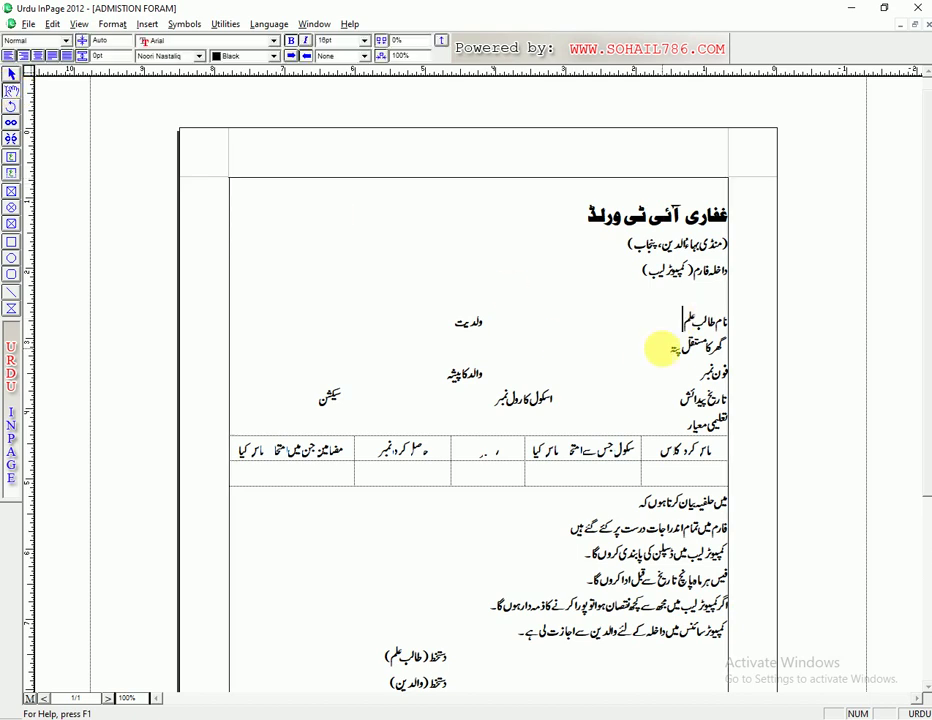
type(":......")
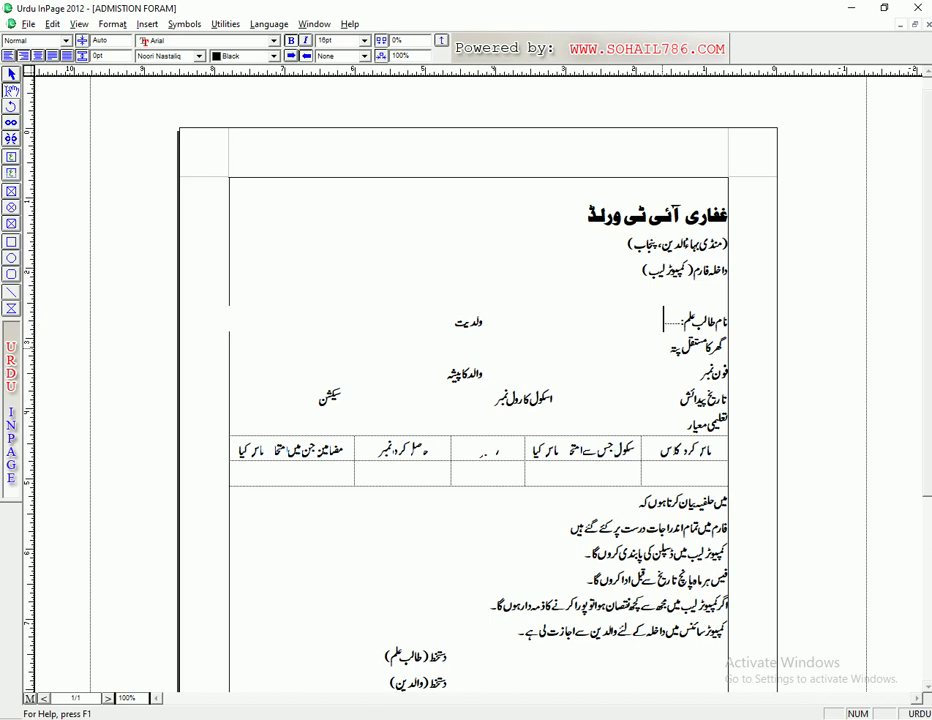
type("..................................")
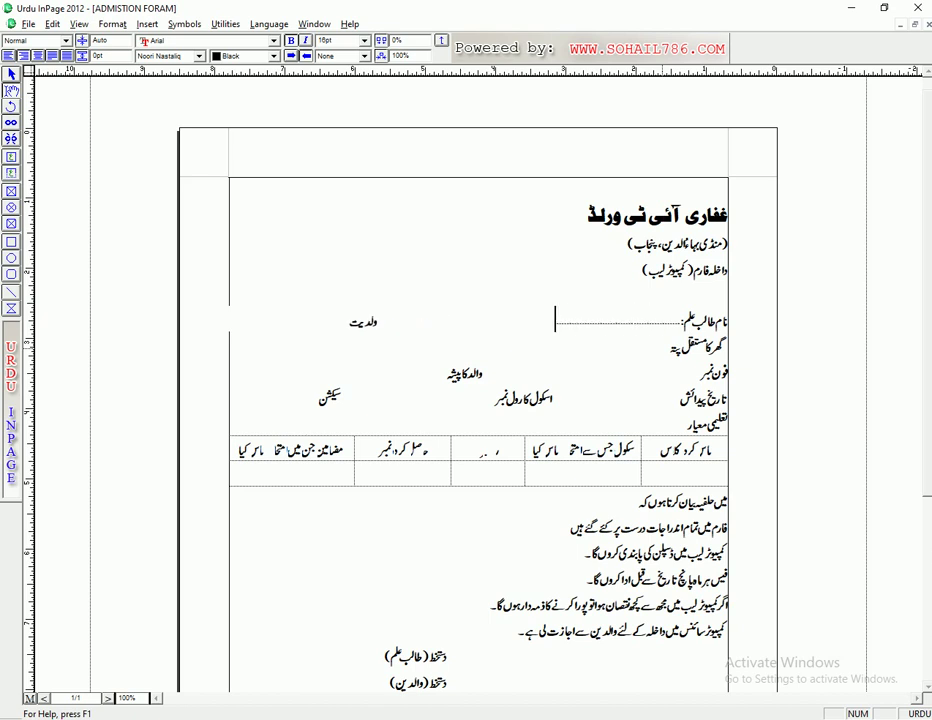
key("Delete")
key("Delete")
key("Delete")
key("Delete")
key("Delete")
key("Delete")
key("Delete")
key("Delete")
Add a colon after ولدیت and a dotted line reaching nearly to the end of the row
key("Left")
key("Left")
key("Left")
key("Left")
key("Left")
key("Left")
type(":............")
type(".............................................")
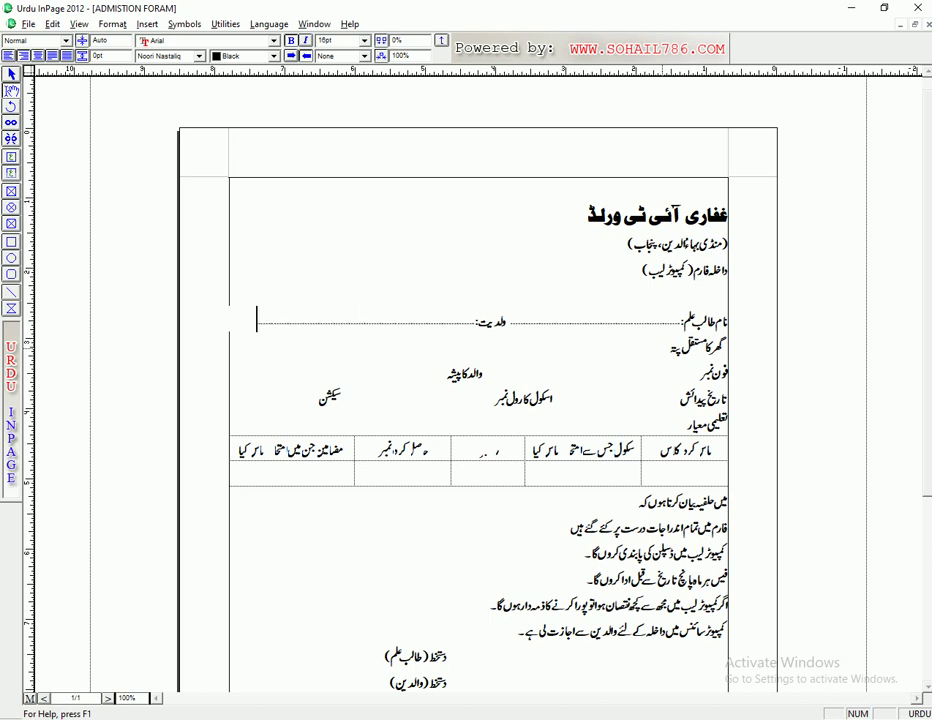
type("........")
key("BackSpace")
key("BackSpace")
key("BackSpace")
key("BackSpace")
key("BackSpace")
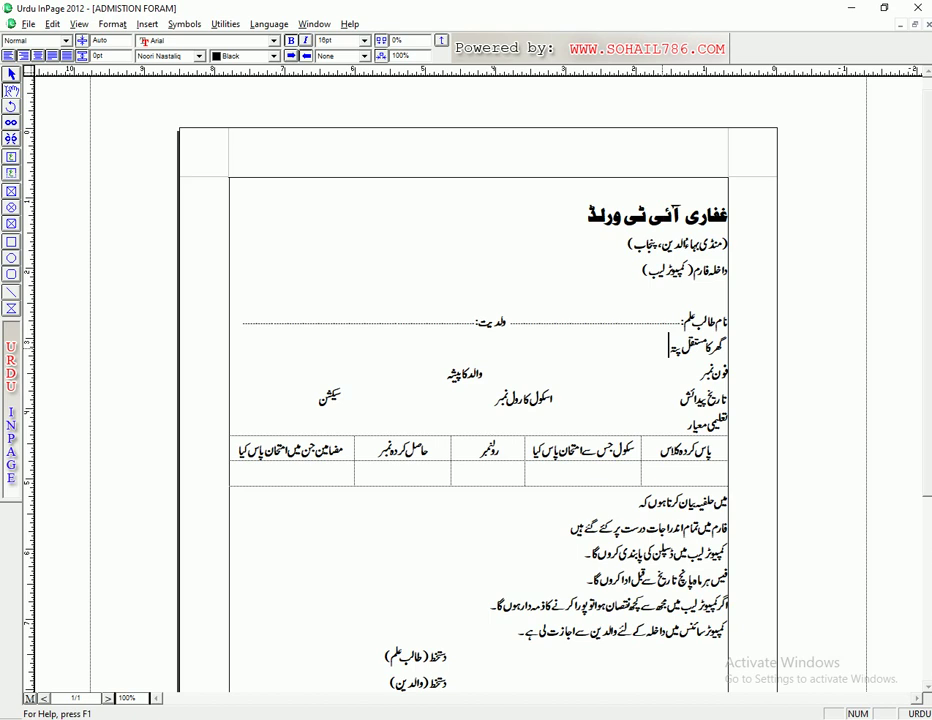
Add a colon and dotted line after گھر کا مستقل پتہ and a dotted line after والد کا پیشہ, each filling its row
type(":....................................................................................................")
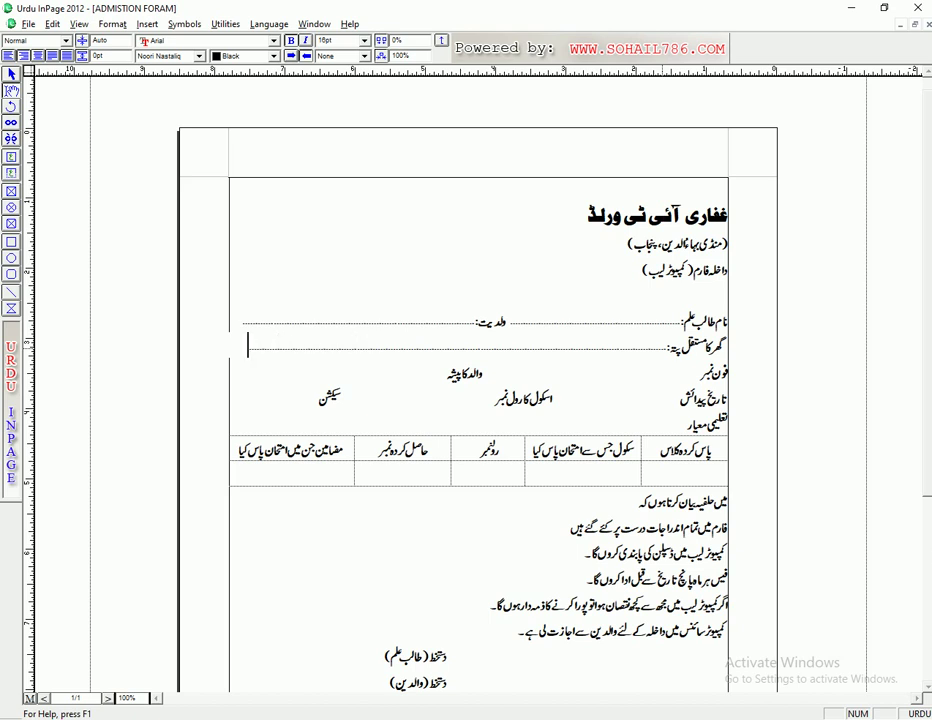
type(".....")
left_click(446, 373)
type(".......................................................")
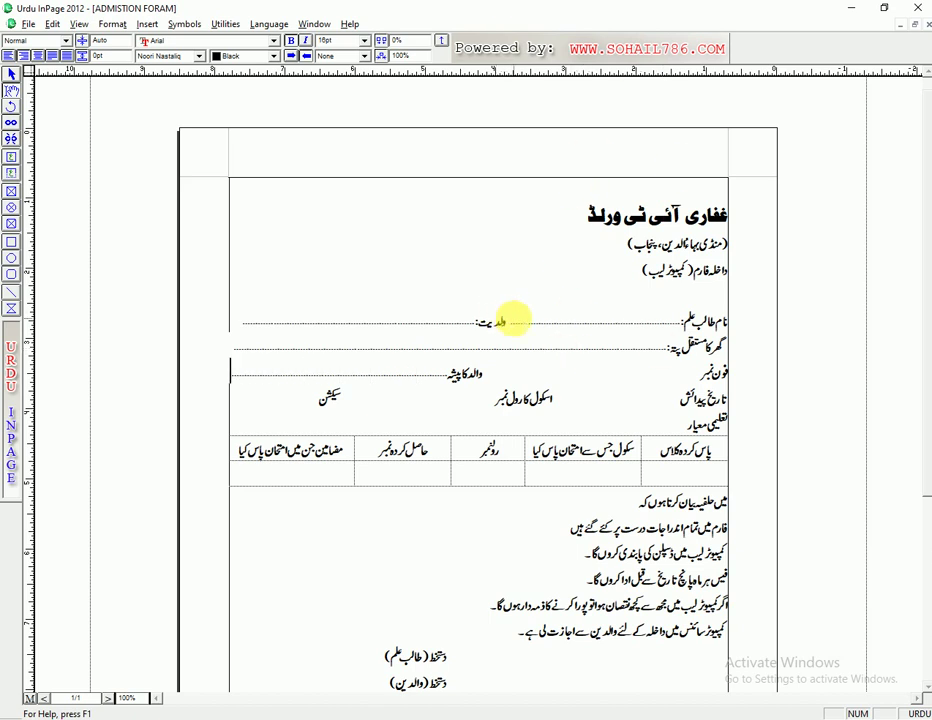
Copy the dotted line after نام طالب علم and paste it twice after فون نمبر
left_click_drag(512, 319, 683, 325)
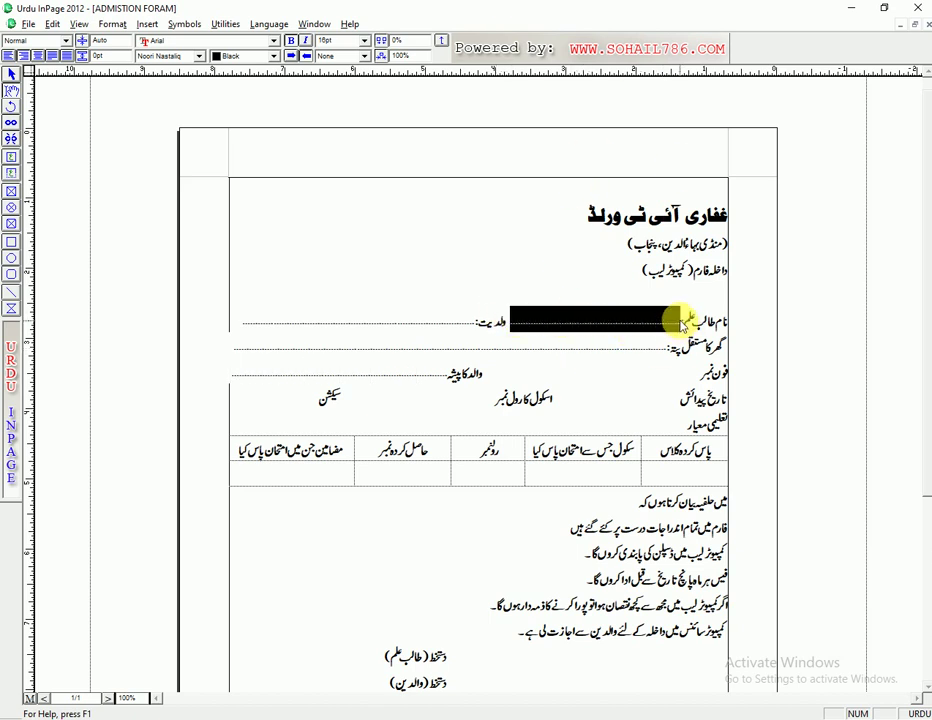
key("ctrl+c")
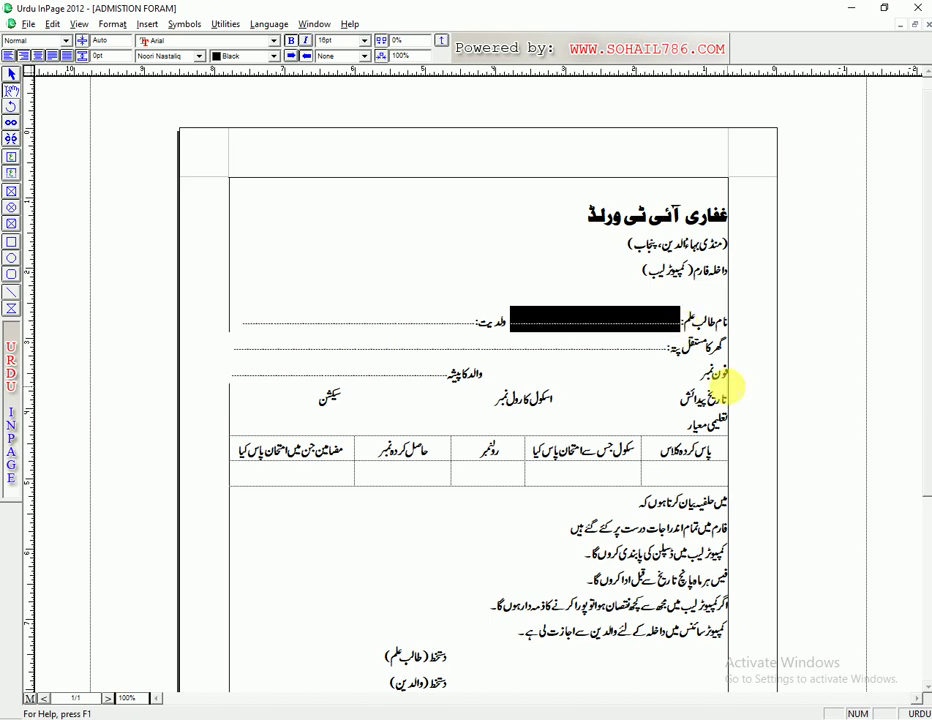
left_click(693, 385)
key("ctrl+v")
key("ctrl+v")
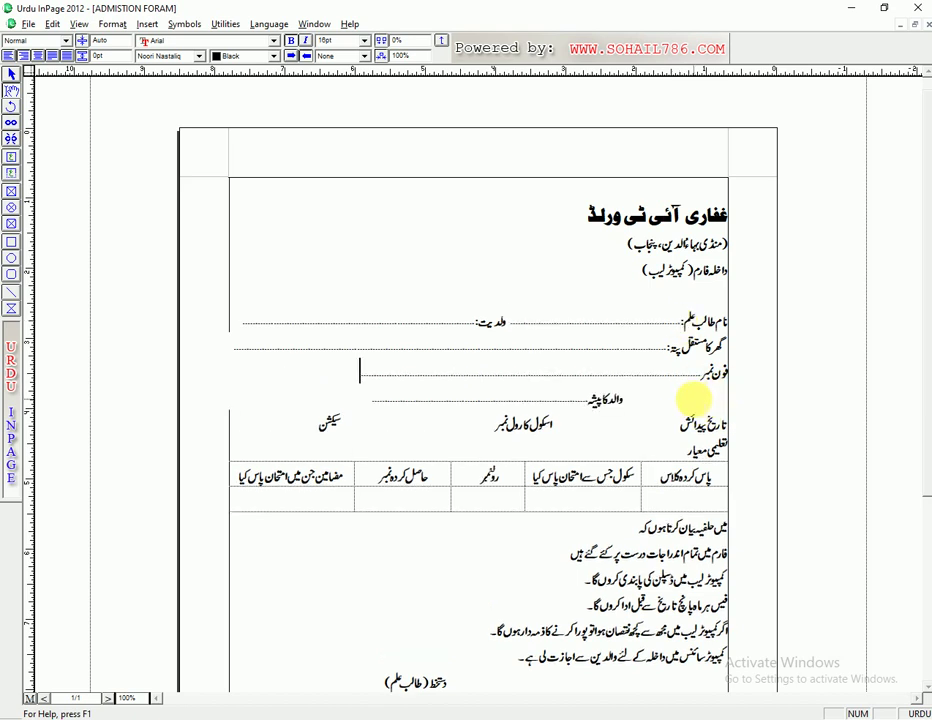
Trim the surplus spaces and dots after فون نمبر so that والد کا پیشہ and its dotted line fit on the same row
key("Delete")
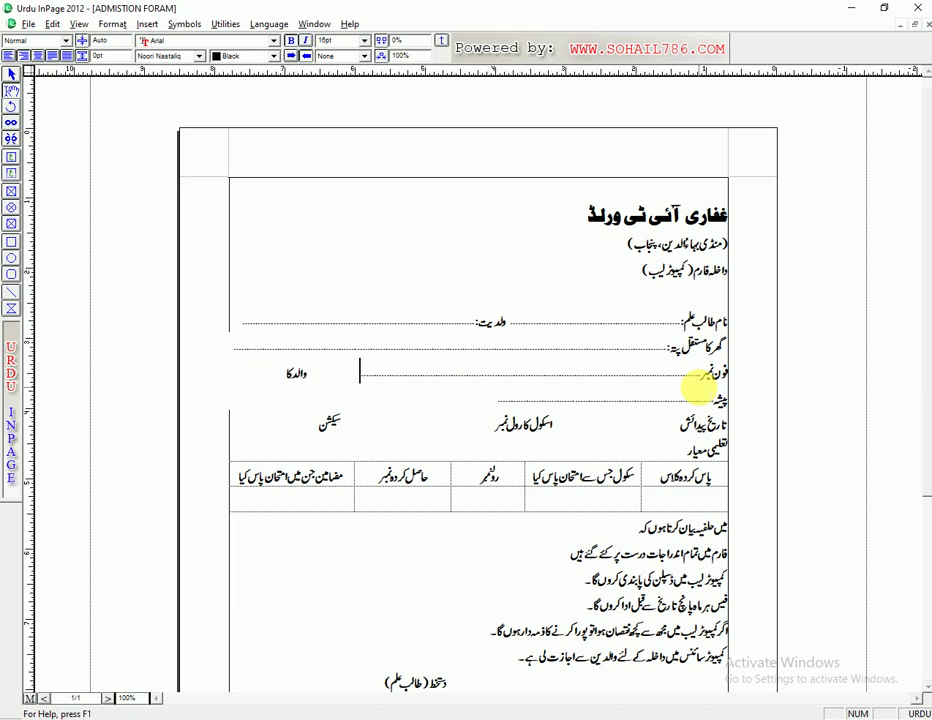
key("BackSpace")
key("BackSpace")
key("BackSpace")
key("BackSpace")
key("BackSpace")
key("BackSpace")
key("BackSpace")
key("BackSpace")
key("BackSpace")
key("BackSpace")
key("BackSpace")
key("BackSpace")
key("BackSpace")
key("BackSpace")
key("BackSpace")
key("BackSpace")
key("BackSpace")
key("BackSpace")
key("BackSpace")
key("BackSpace")
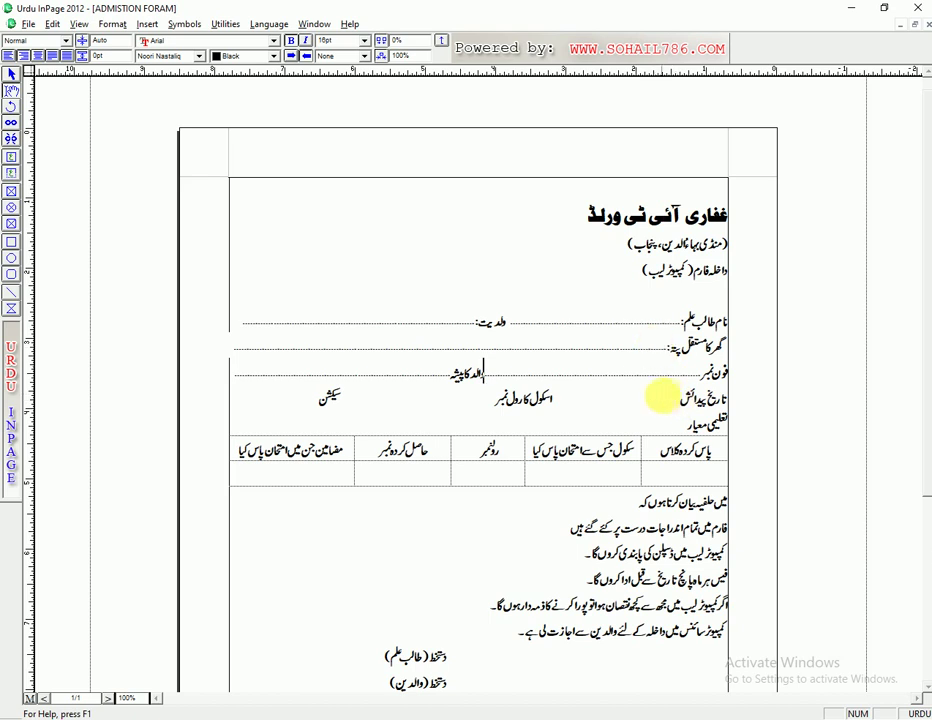
Add a dotted line after تاریخ پیدائش and remove the surplus spaces so that اسکول کا رول نمبر and سیکشن fit on the same row
left_click(662, 397)
key("Tab")
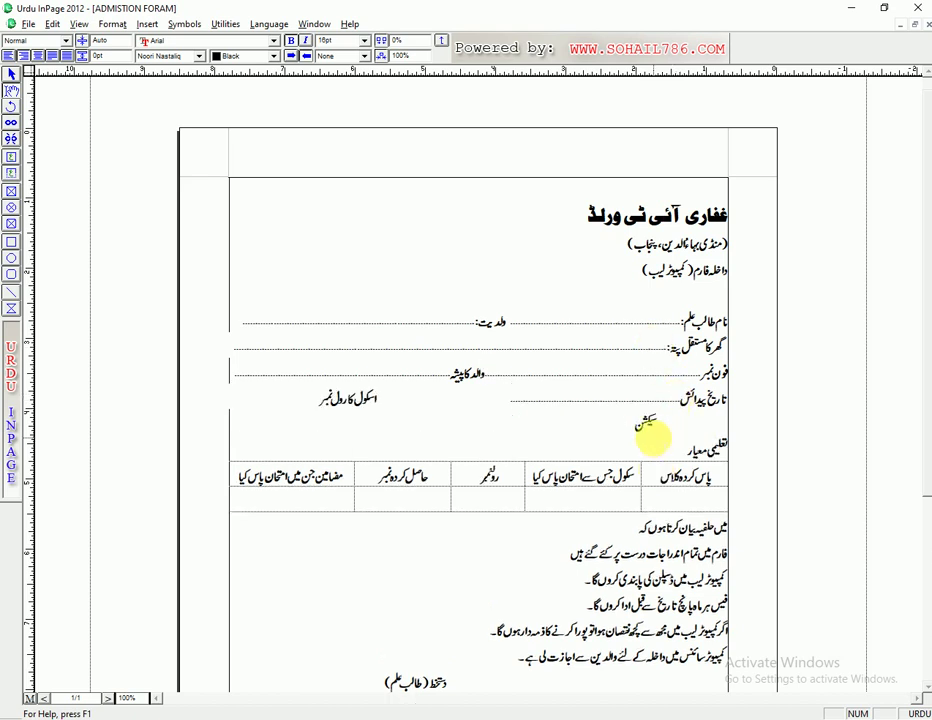
key("Delete")
key("Delete")
key("Delete")
key("Delete")
key("Delete")
key("Delete")
key("Delete")
key("Delete")
key("Delete")
key("Delete")
key("Delete")
key("Delete")
key("Delete")
key("Delete")
key("Delete")
key("Delete")
key("Delete")
key("Delete")
key("Delete")
key("Delete")
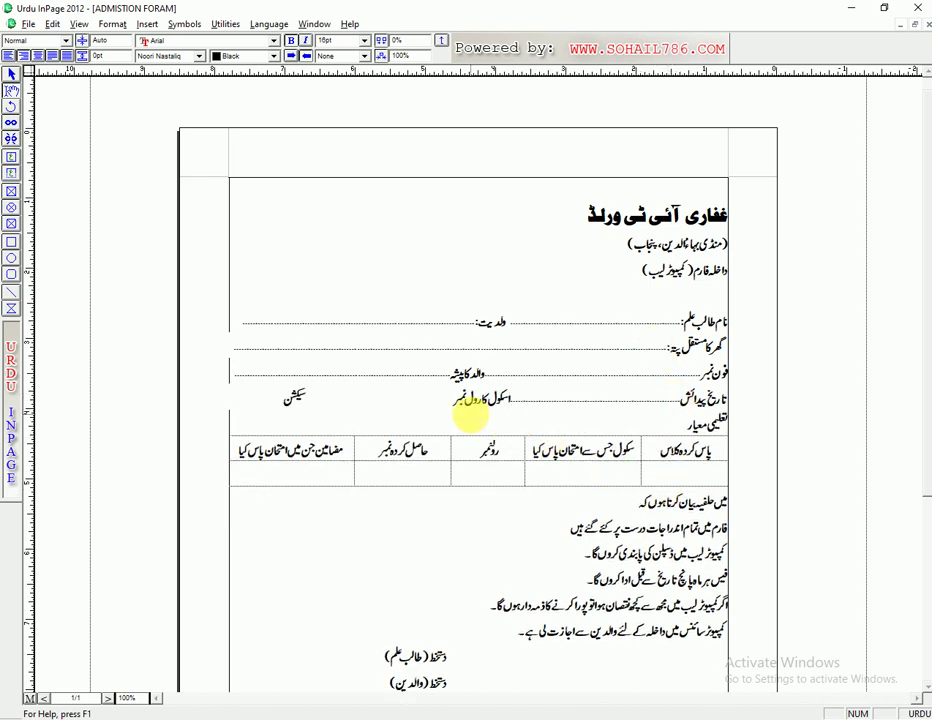
key("Delete")
key("Delete")
key("Delete")
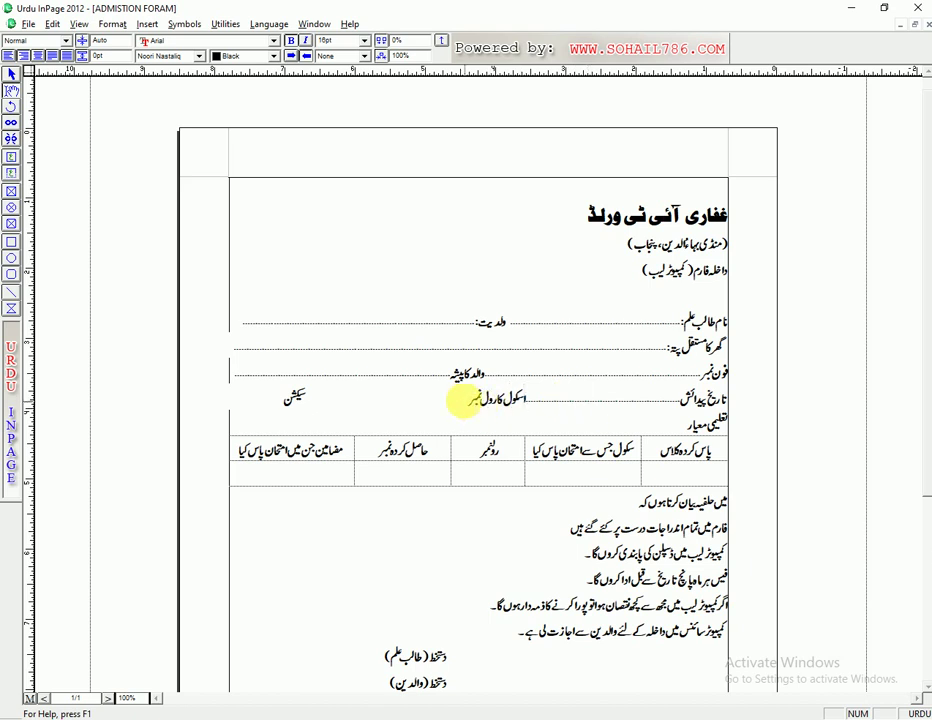
Replace the spaces after اسکول کا رول نمبر with a dotted line and shorten it to leave room after سیکشن
key("Delete")
key("Delete")
key("Delete")
key("Delete")
key("Delete")
key("Delete")
key("Delete")
key("Delete")
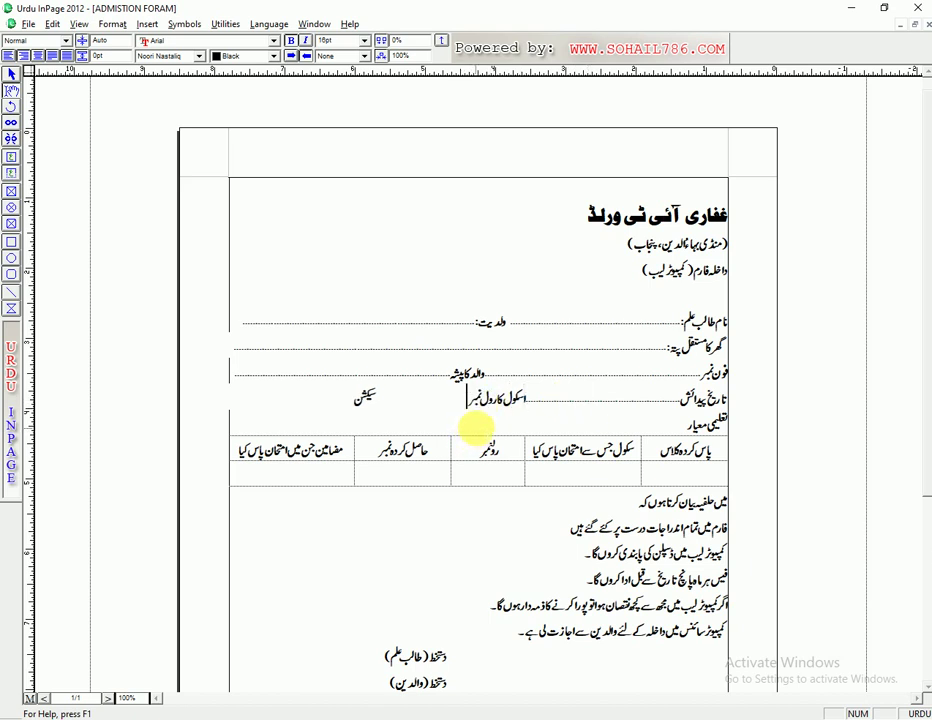
key("Delete")
key("Delete")
key("Delete")
key("Delete")
key("Delete")
key("Tab")
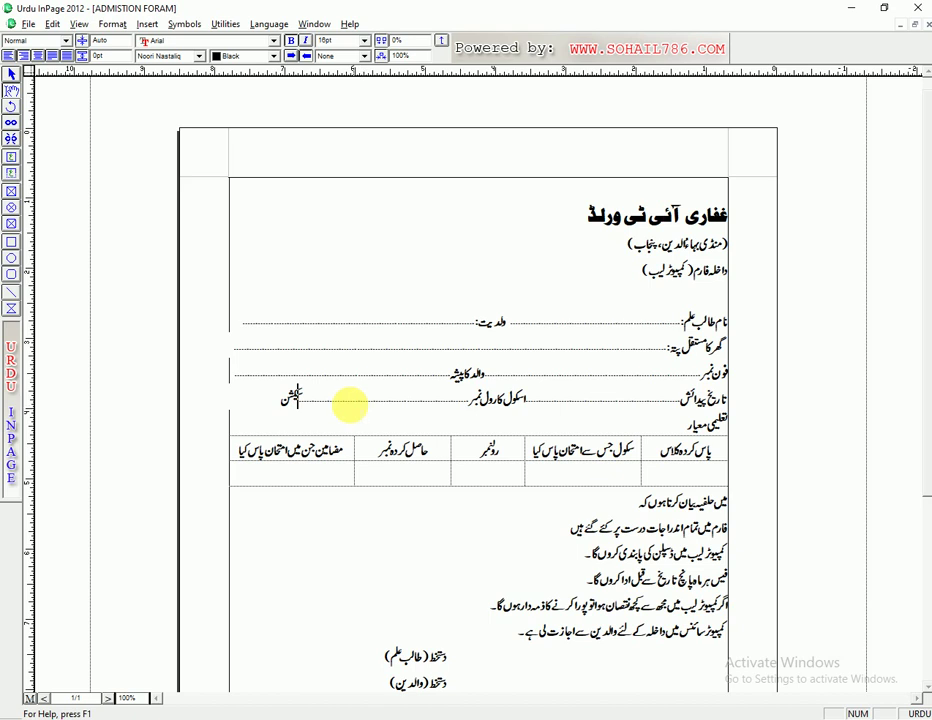
key("Delete")
key("Delete")
key("Delete")
key("Delete")
key("Delete")
key("Delete")
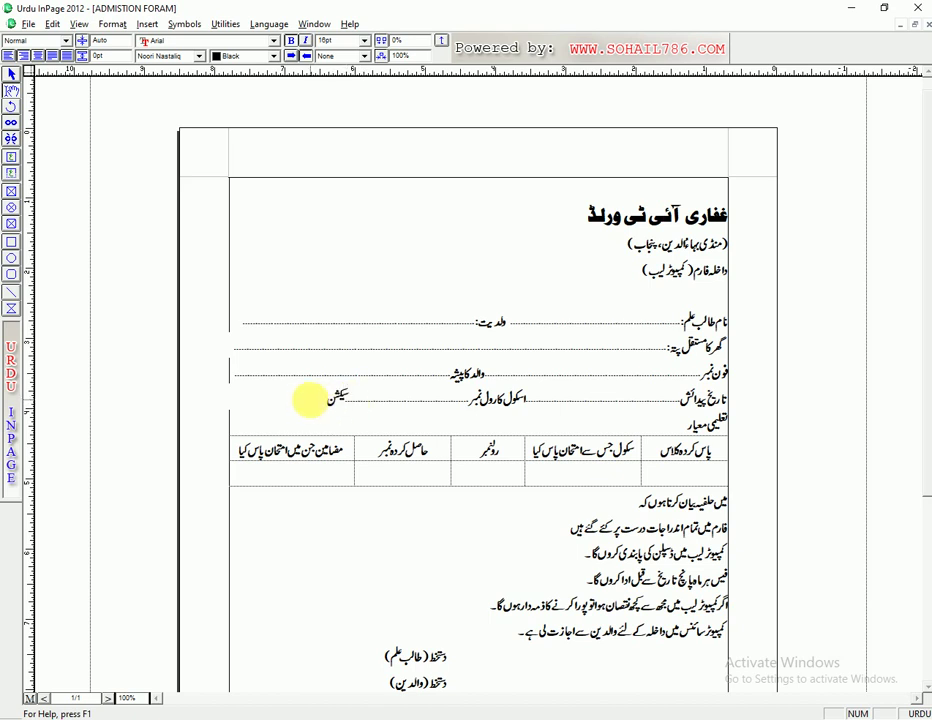
Add a dotted line after سیکشن and trim it to finish at the end of the row
key("Return")
key("BackSpace")
key("BackSpace")
key("BackSpace")
key("BackSpace")
key("BackSpace")
key("BackSpace")
key("BackSpace")
key("BackSpace")
key("BackSpace")
key("BackSpace")
key("BackSpace")
key("BackSpace")
key("BackSpace")
key("BackSpace")
key("BackSpace")
key("BackSpace")
key("BackSpace")
key("BackSpace")
key("BackSpace")
key("BackSpace")
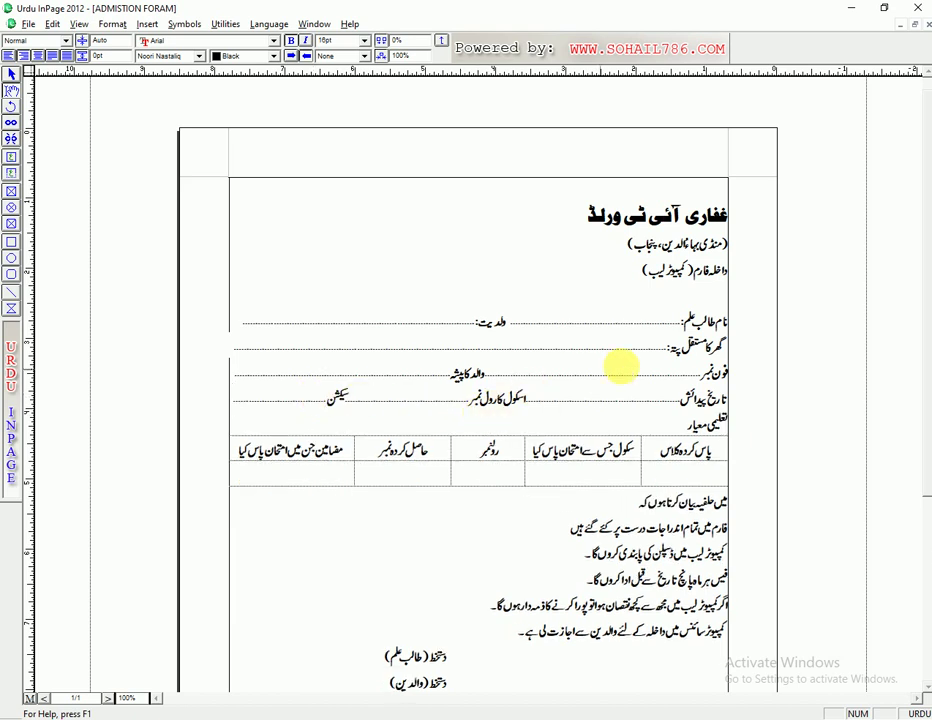
Force-justify the four field rows from نام طالب علم to تاریخ پیدائش so their dotted lines reach the margin
left_click_drag(462, 314, 480, 396)
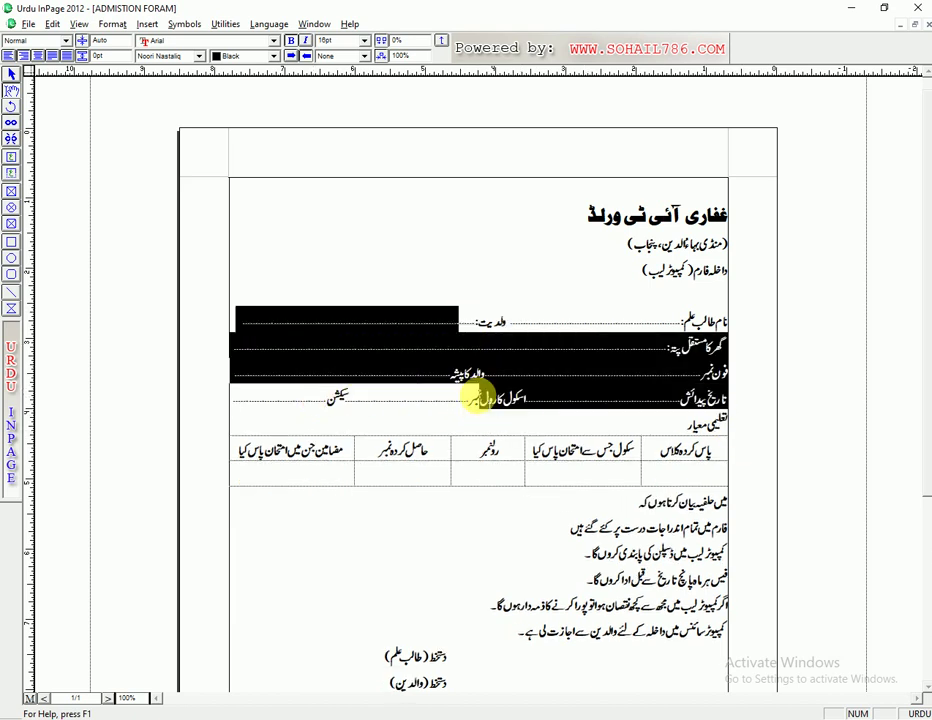
left_click(70, 56)
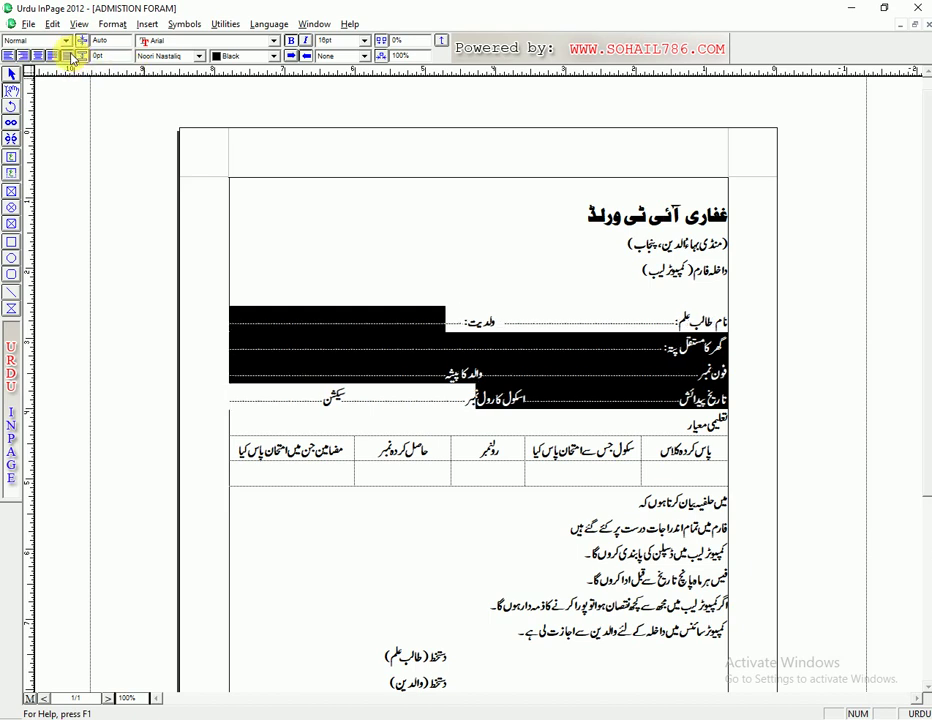
left_click(590, 371)
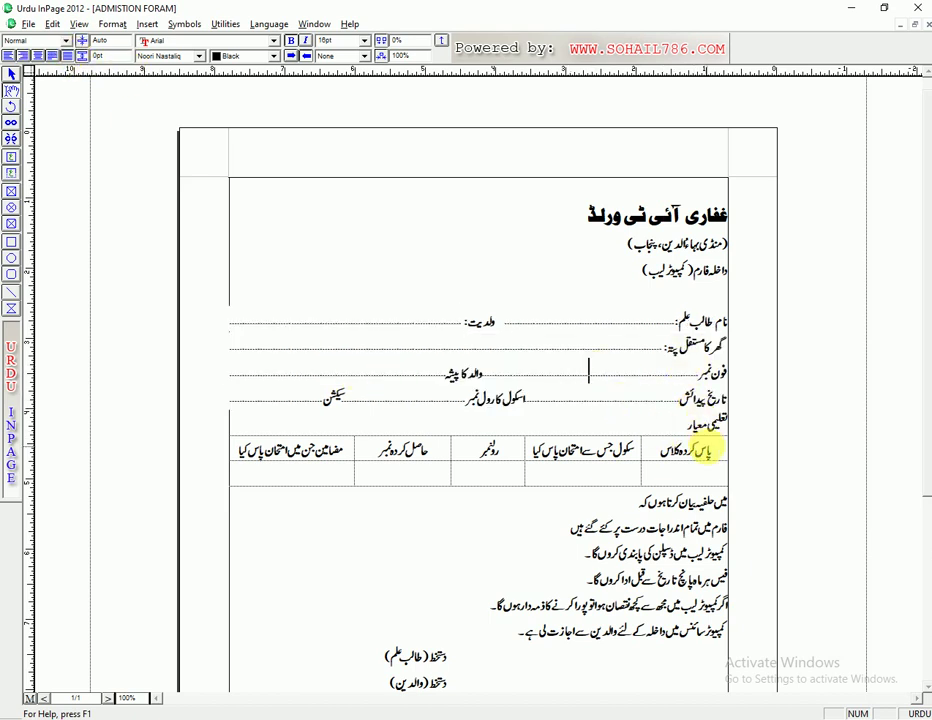
left_click(710, 450)
left_click_drag(720, 450, 277, 447)
left_click(437, 476)
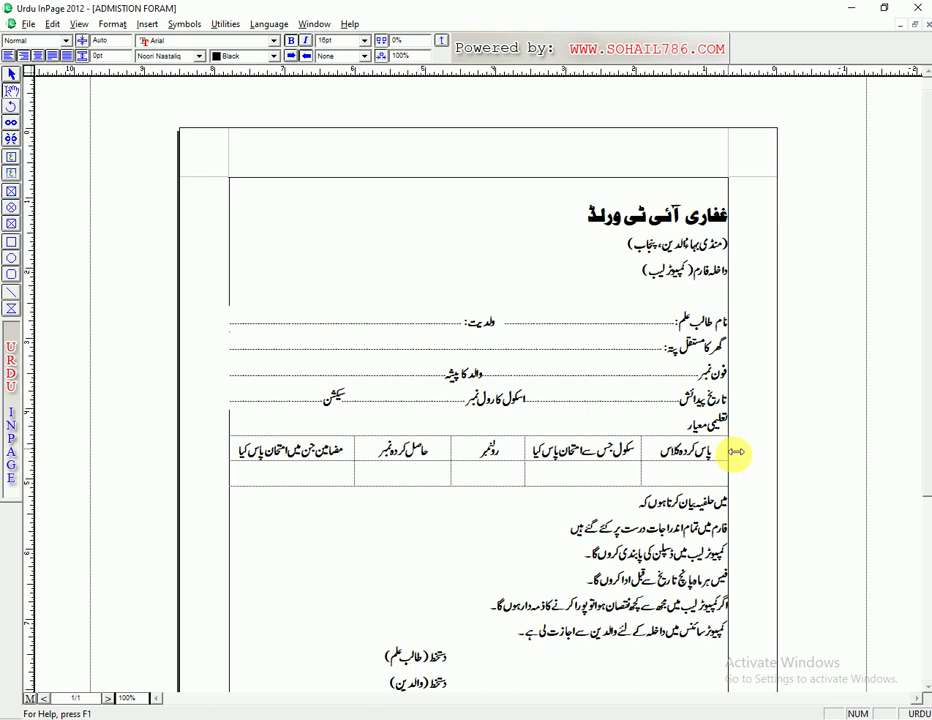
left_click(735, 451)
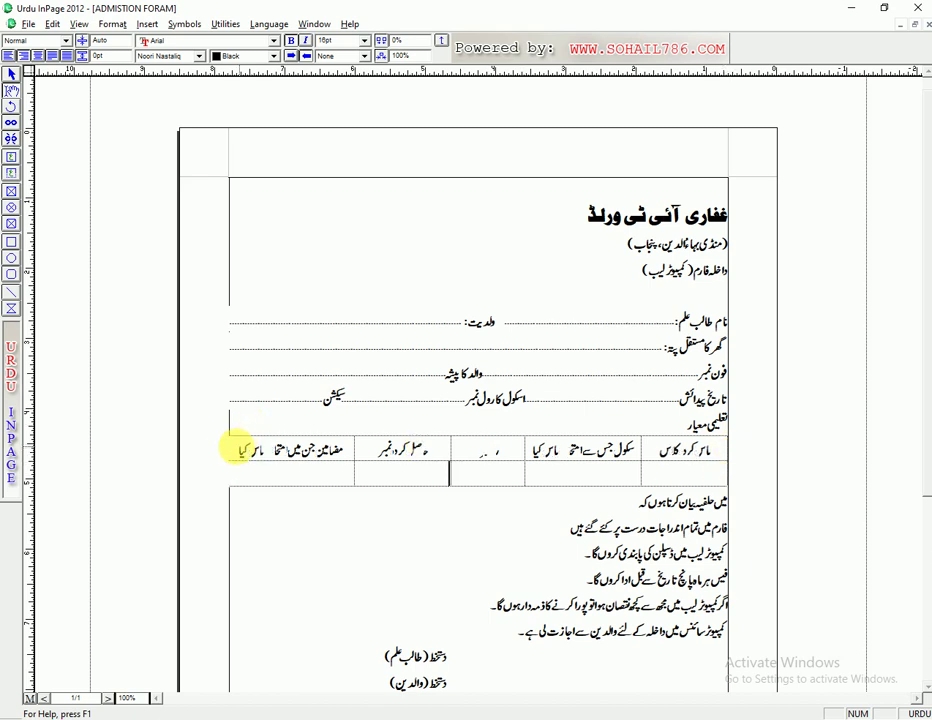
left_click(238, 449)
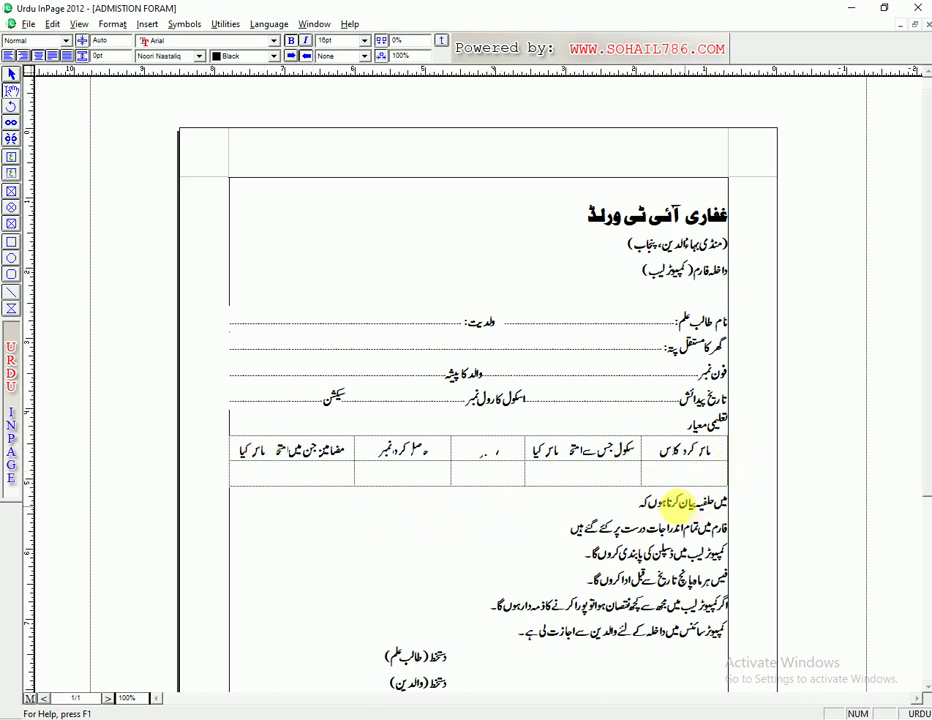
Give all cells of the educational record table a solid black border 1pt wide
left_click(651, 474)
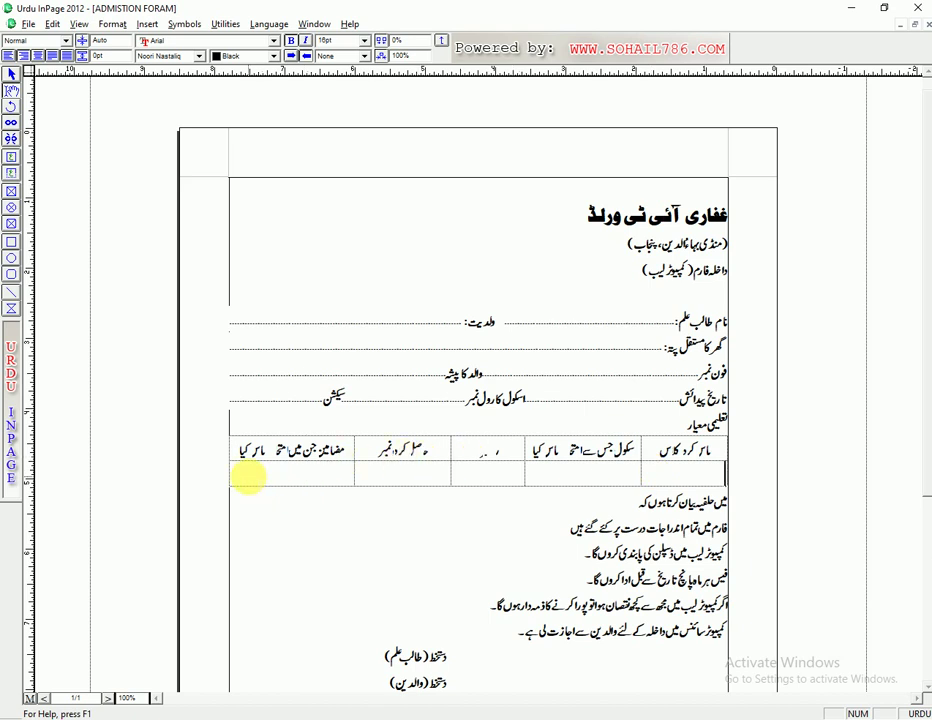
left_click_drag(400, 462, 260, 468)
right_click(263, 469)
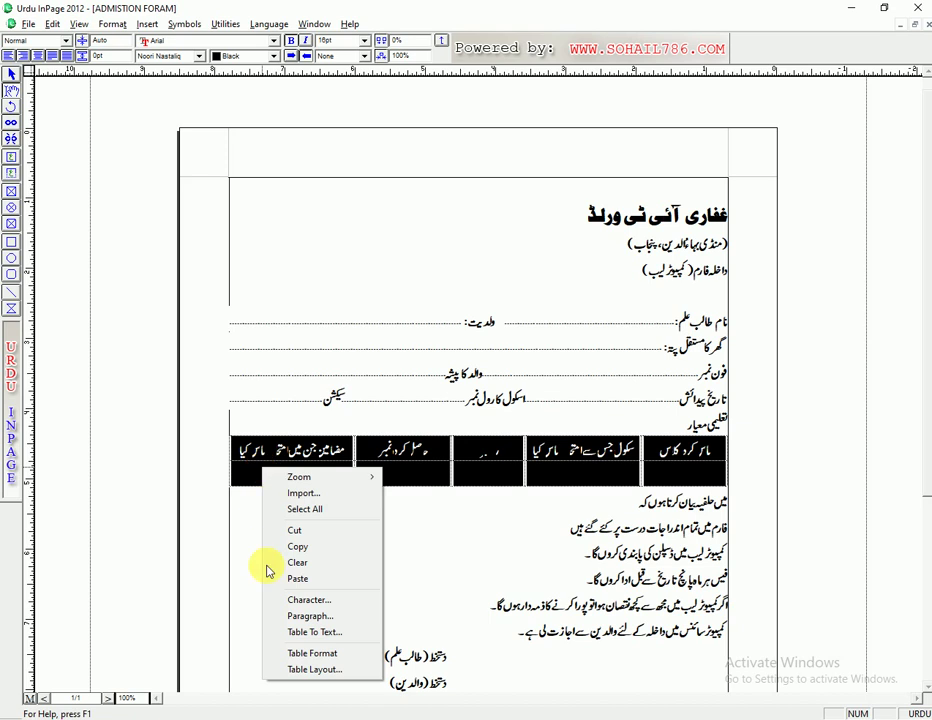
left_click(312, 655)
left_click(568, 353)
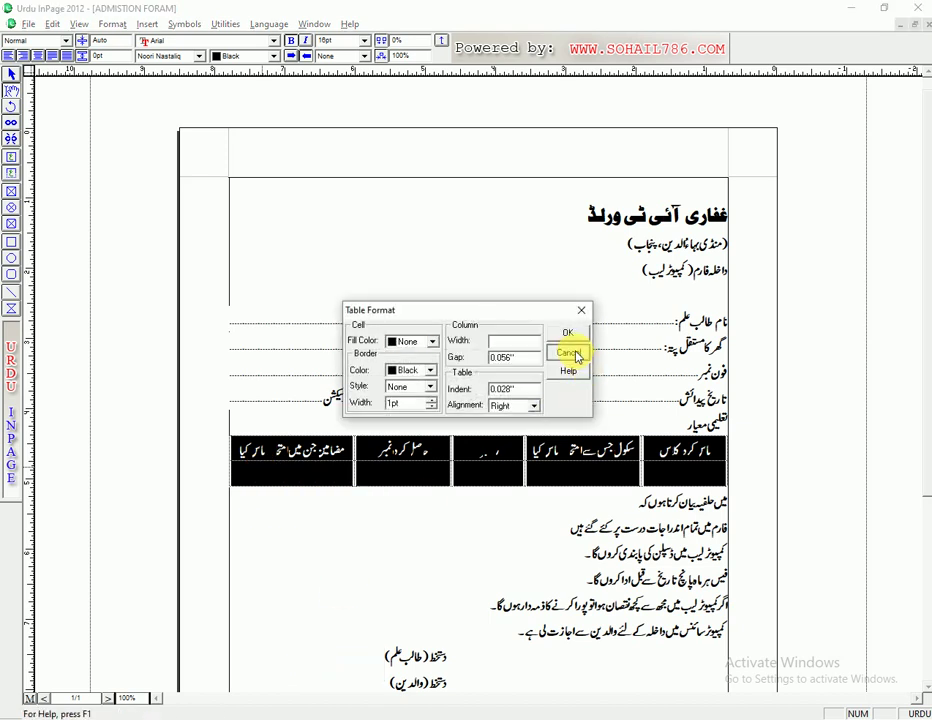
left_click(117, 24)
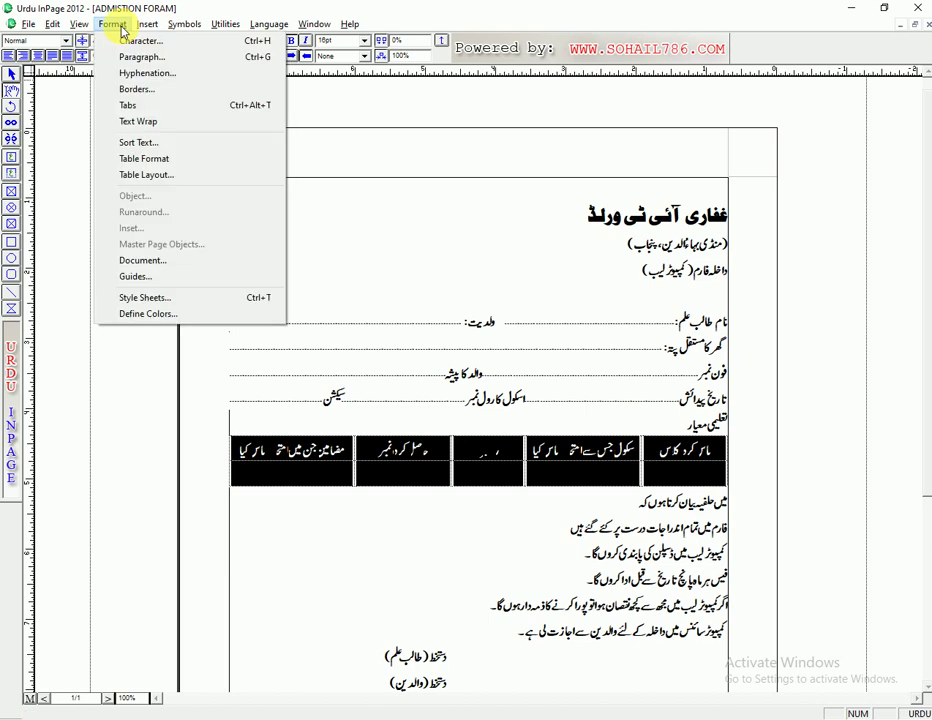
left_click(154, 159)
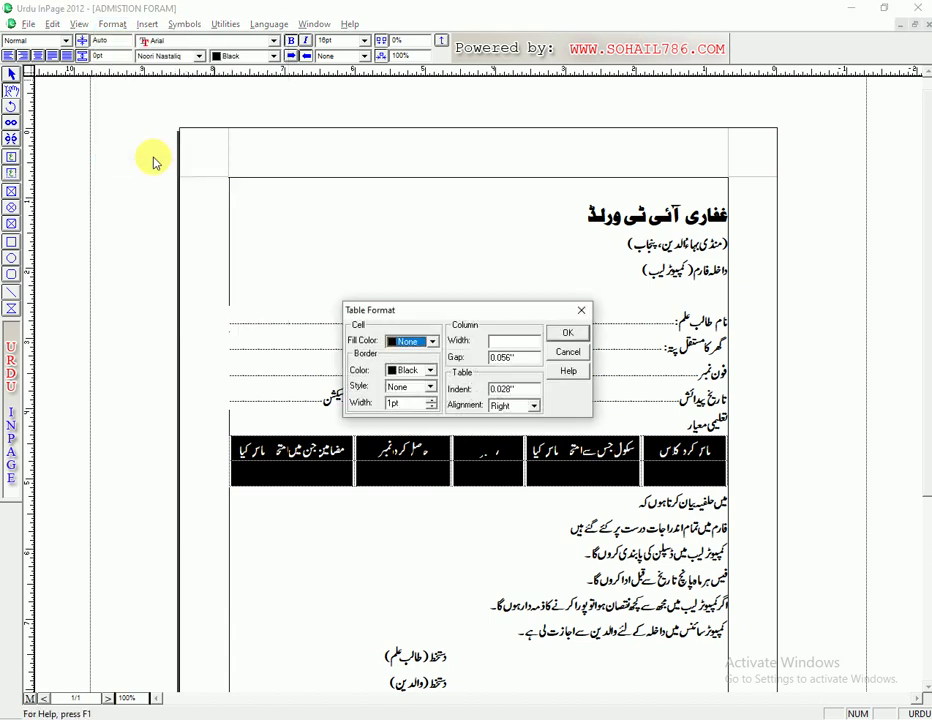
left_click(431, 386)
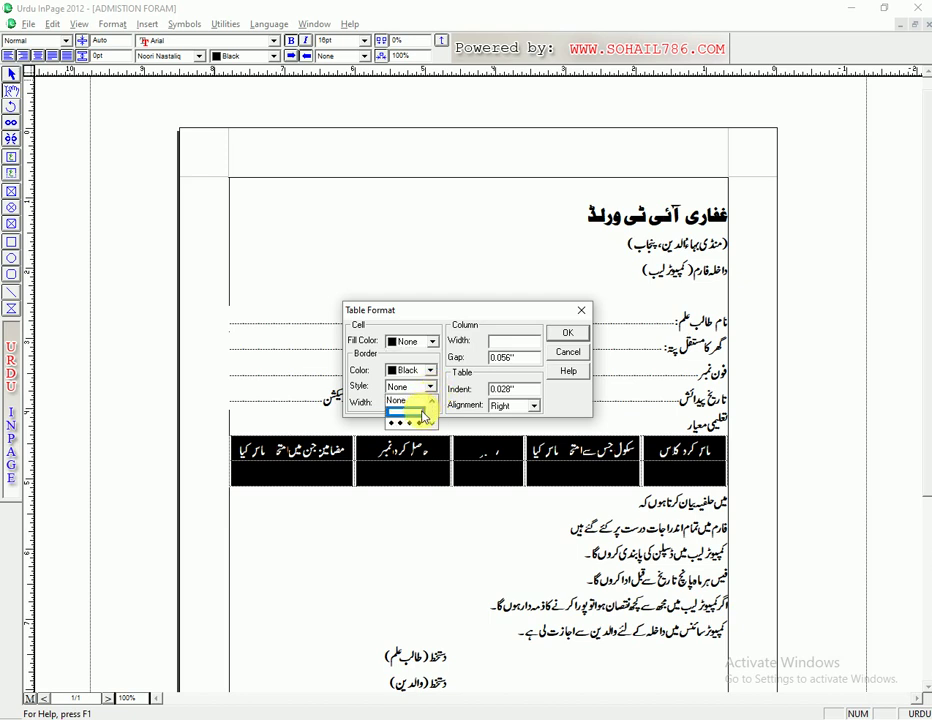
left_click(422, 411)
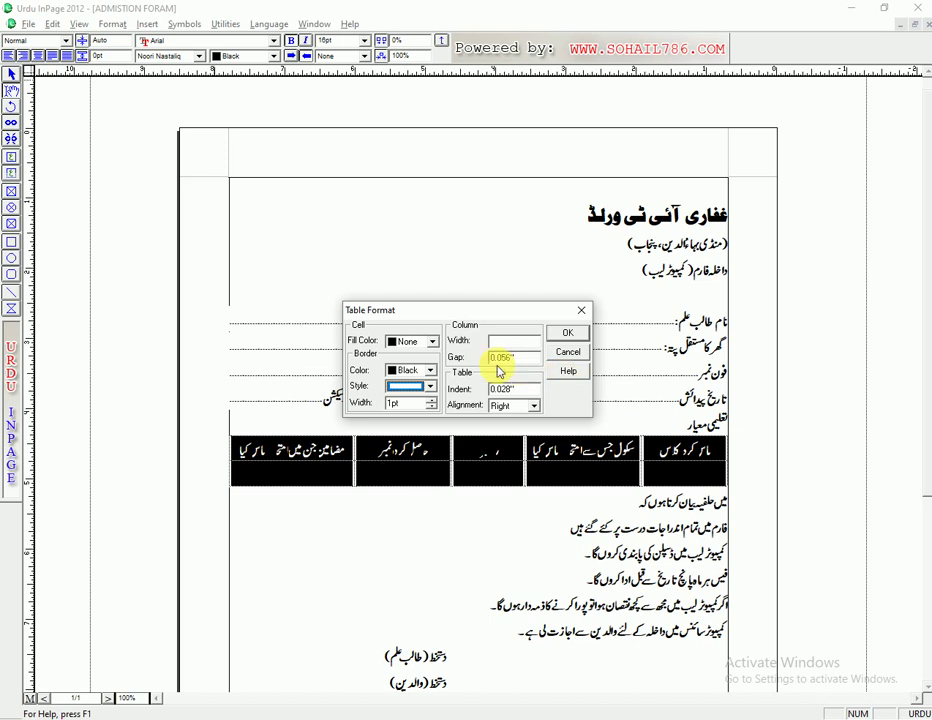
left_click(566, 337)
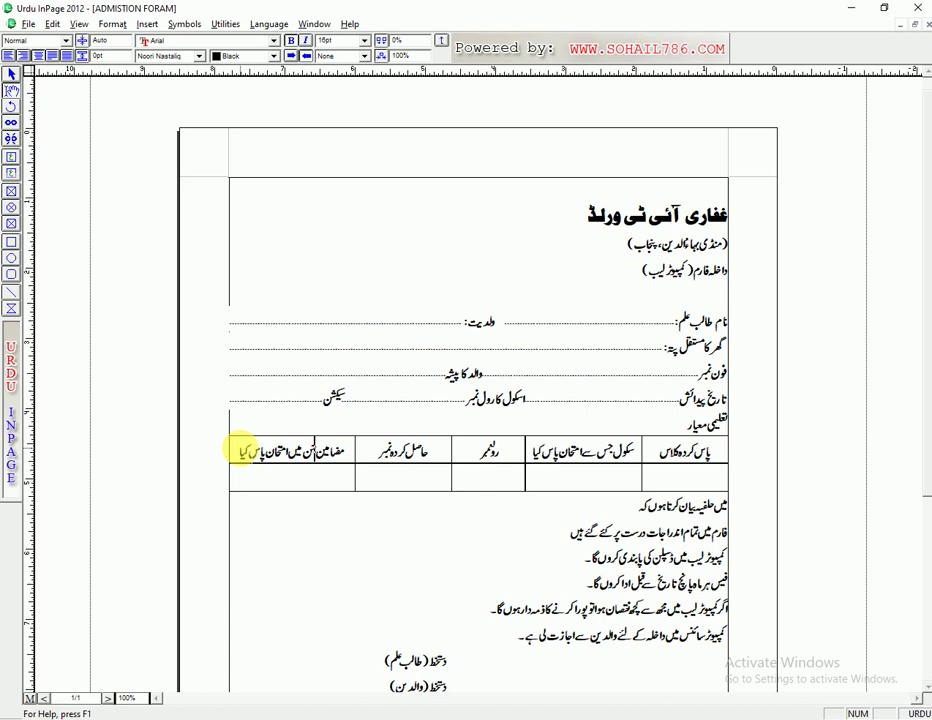
left_click(238, 448)
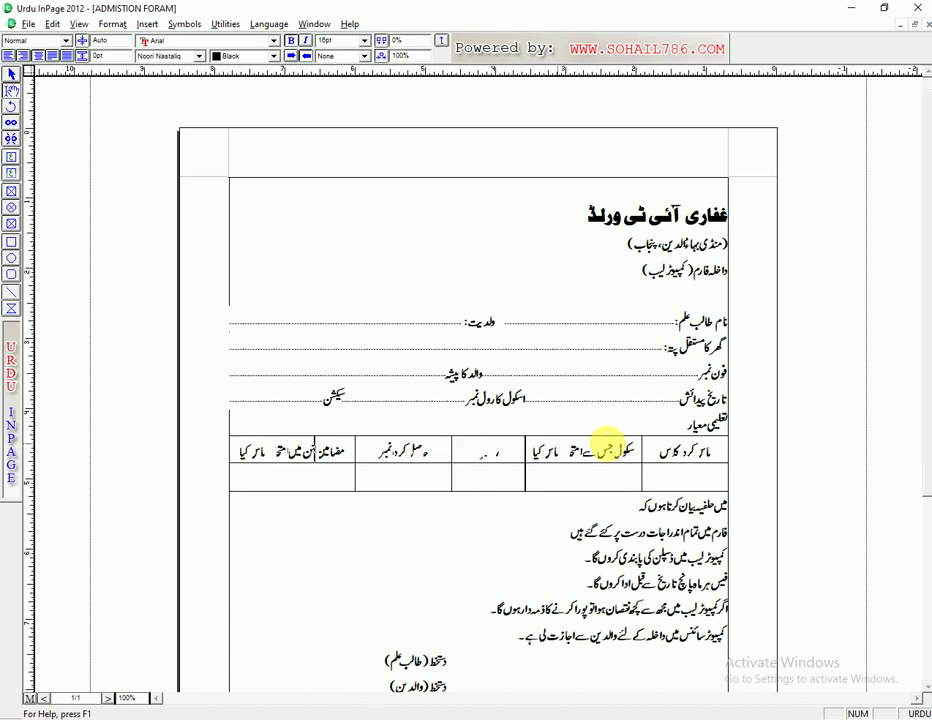
left_click_drag(694, 449, 742, 441)
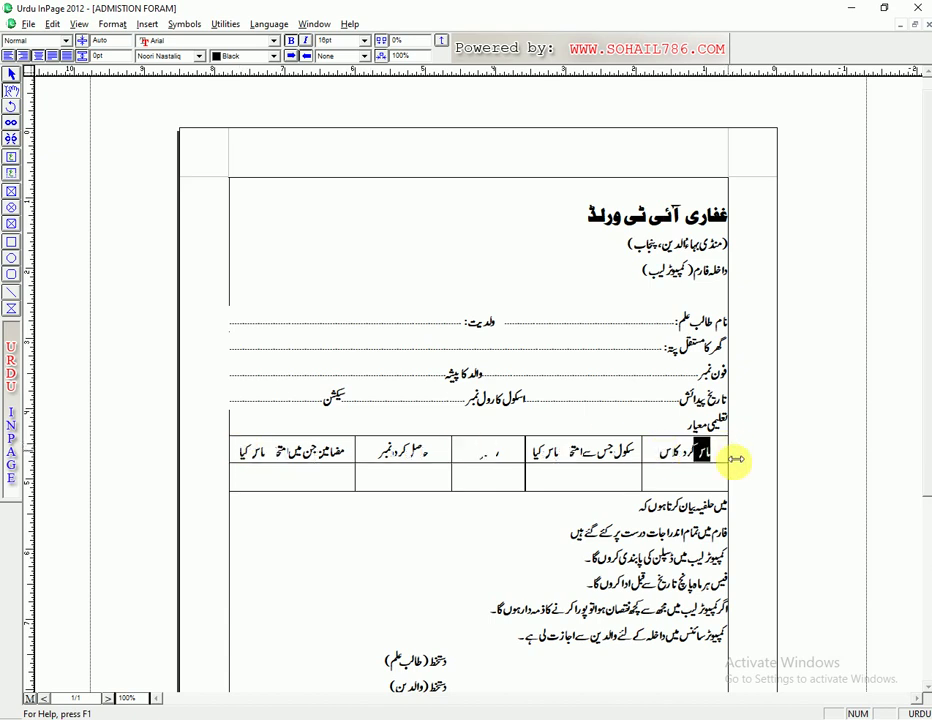
key("ctrl+5")
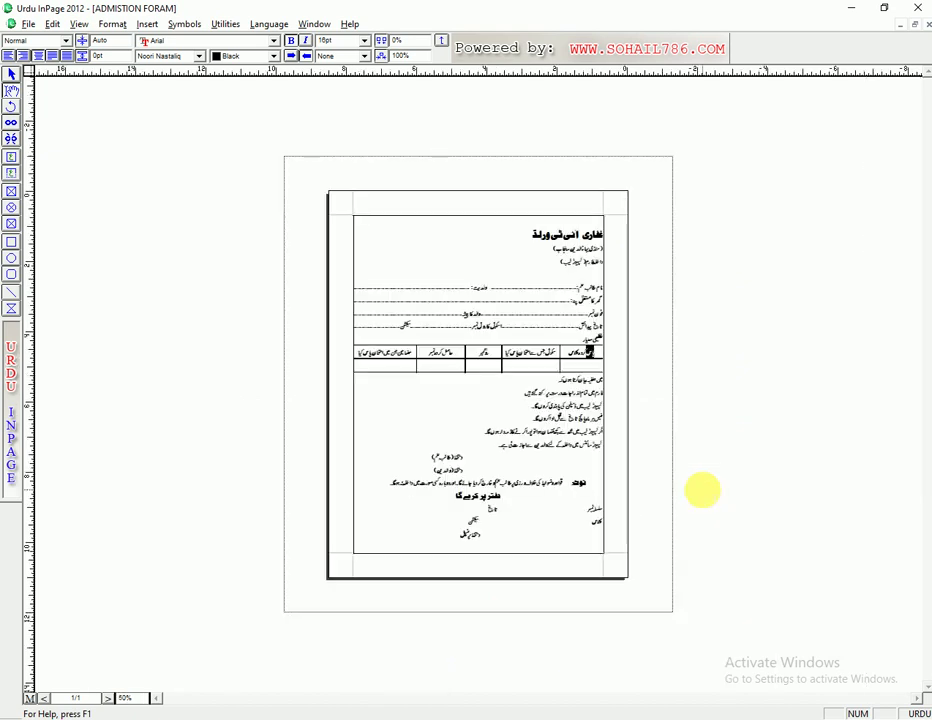
key("ctrl+1")
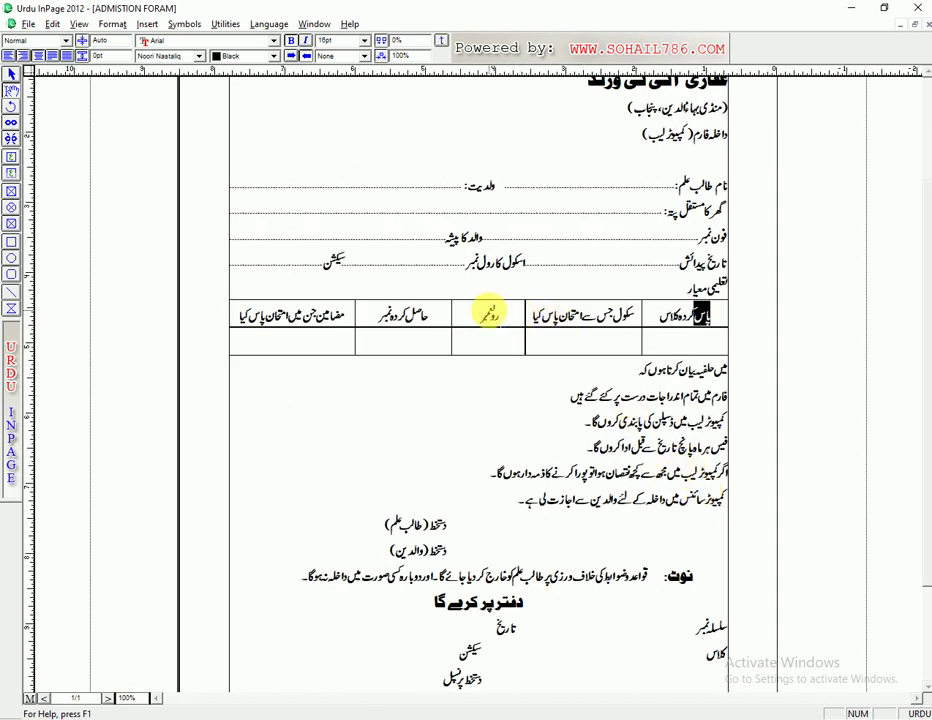
Correct the spelling of the table's middle column heading to رول نمبر
left_click(485, 316)
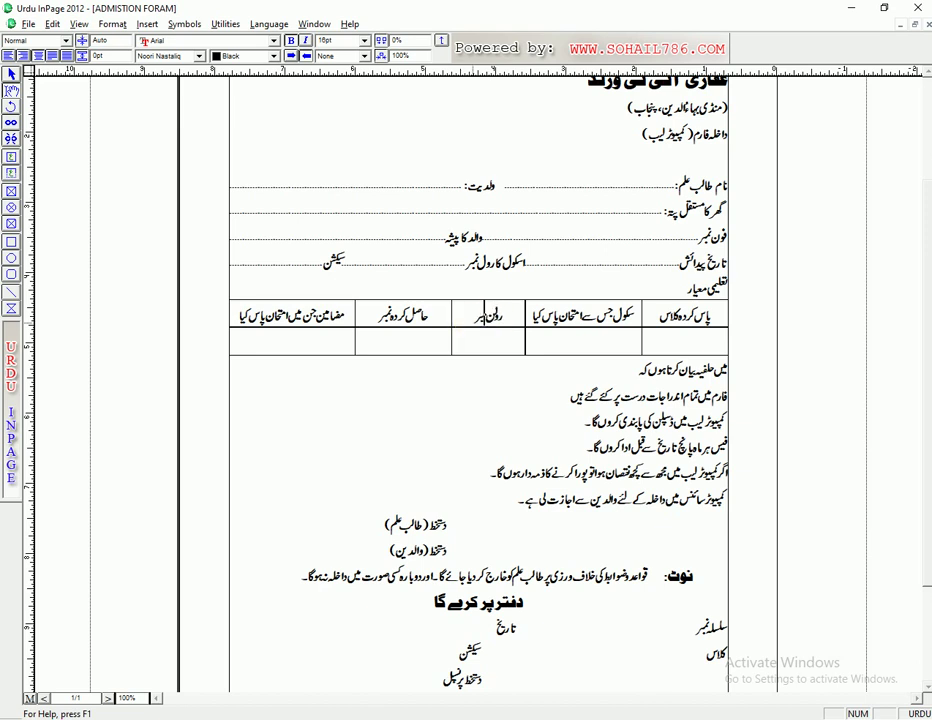
key("BackSpace")
key("BackSpace")
type("نم")
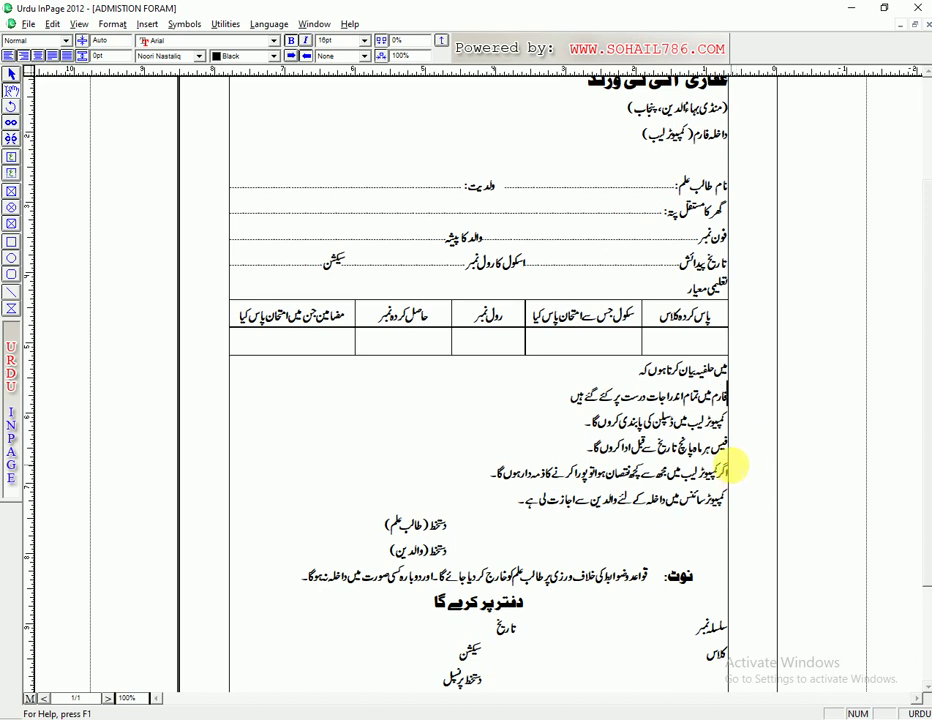
Start the first declaration line below میں حلفیہ بیان کرتا ہوں کہ with the numbering mark ۱۔ and a tab
left_click(727, 397)
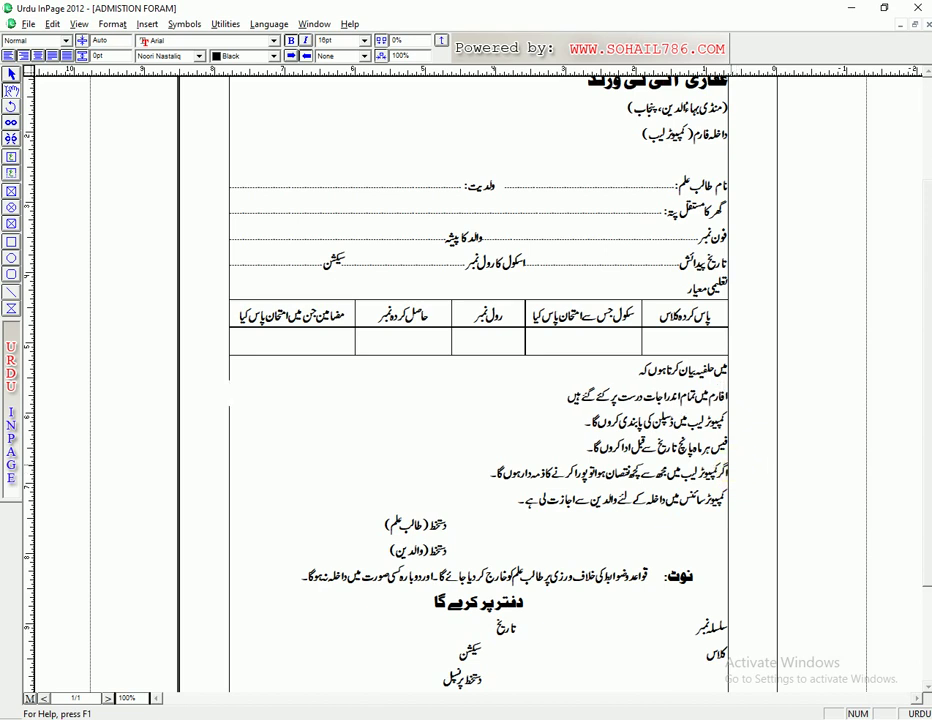
type("س")
key("Tab")
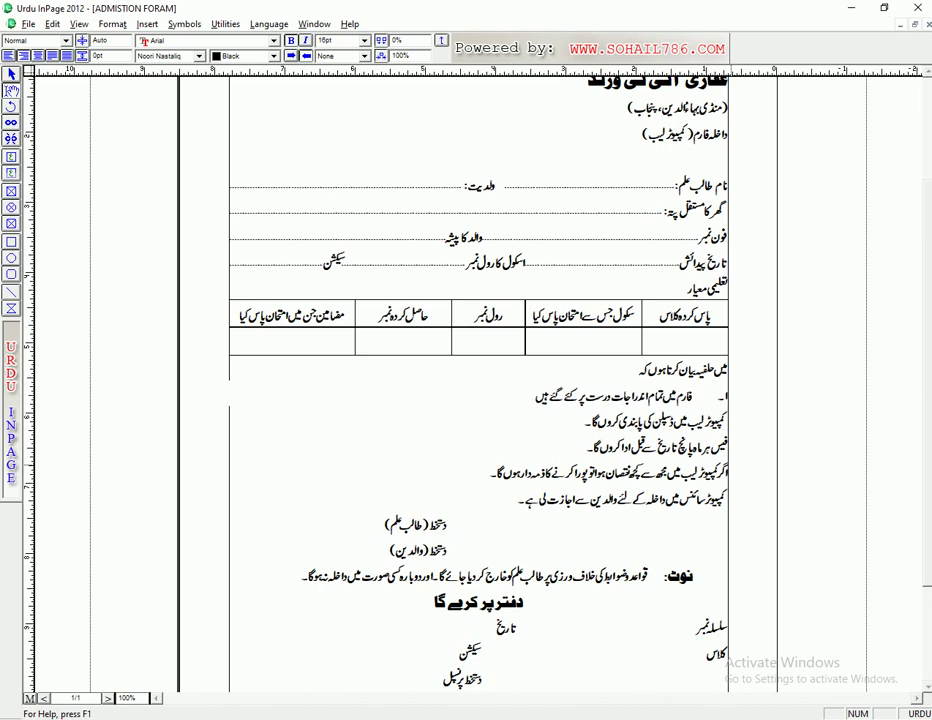
Replace the first declaration line's numbering mark with ☆ and start the second line with ☆ and a tab
left_click_drag(712, 391, 733, 395)
type("☆")
type("☆")
key("Tab")
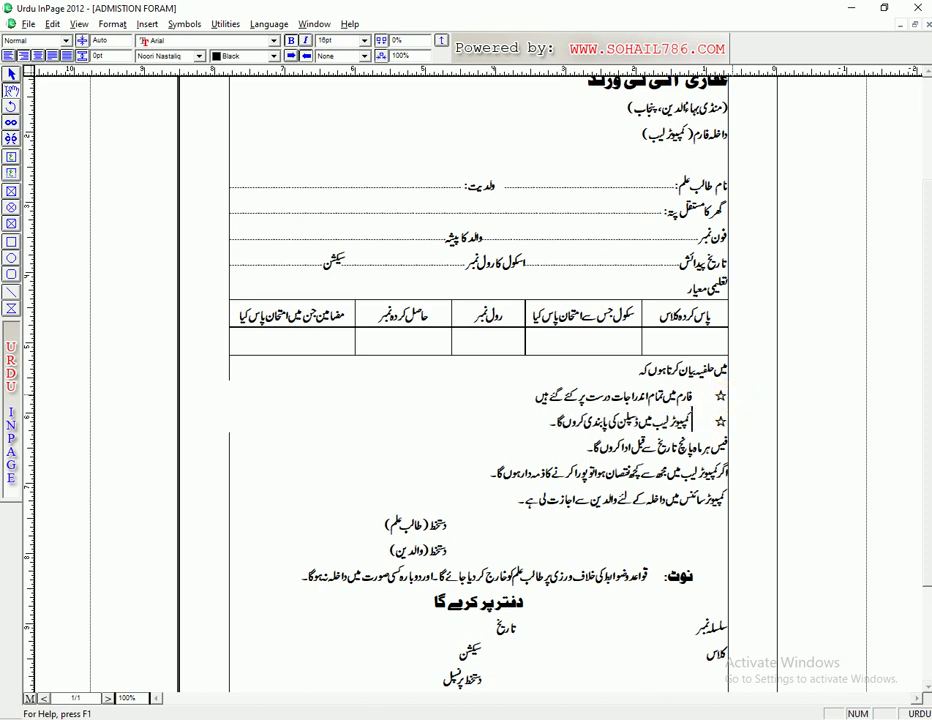
Insert ☆ and a tab at the beginning of each of the remaining three declaration lines
key("Down")
key("Home")
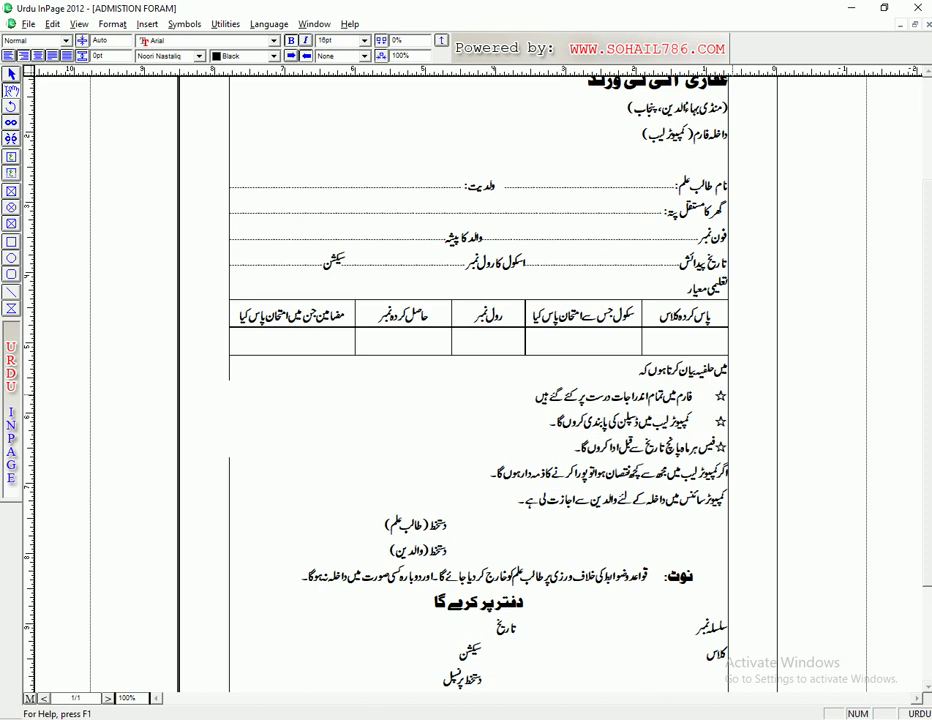
type("☆")
key("Tab")
key("Down")
key("Home")
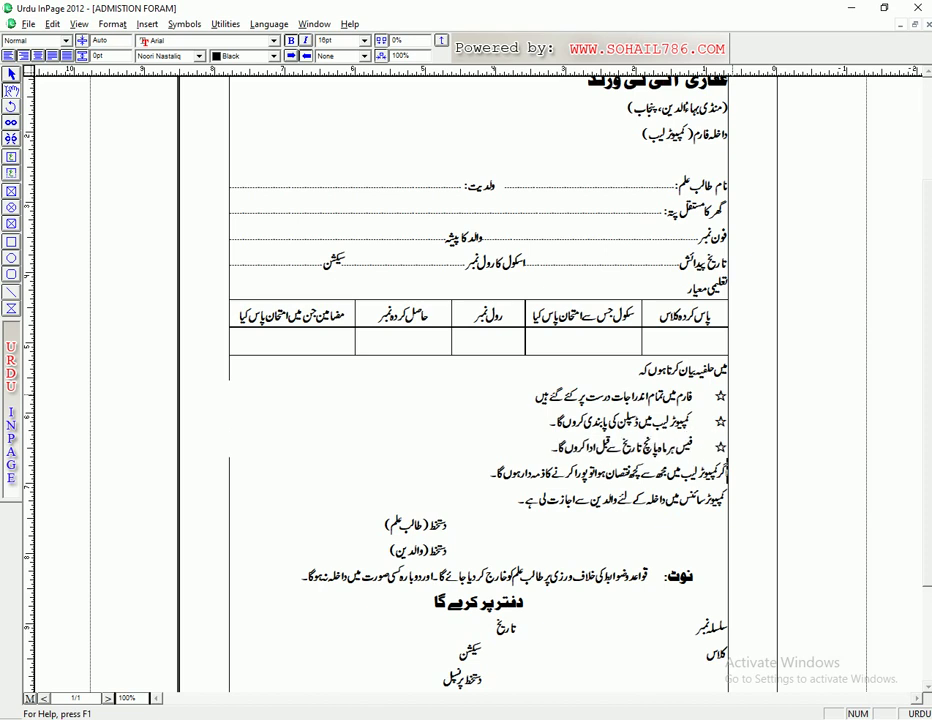
type("☆")
key("Tab")
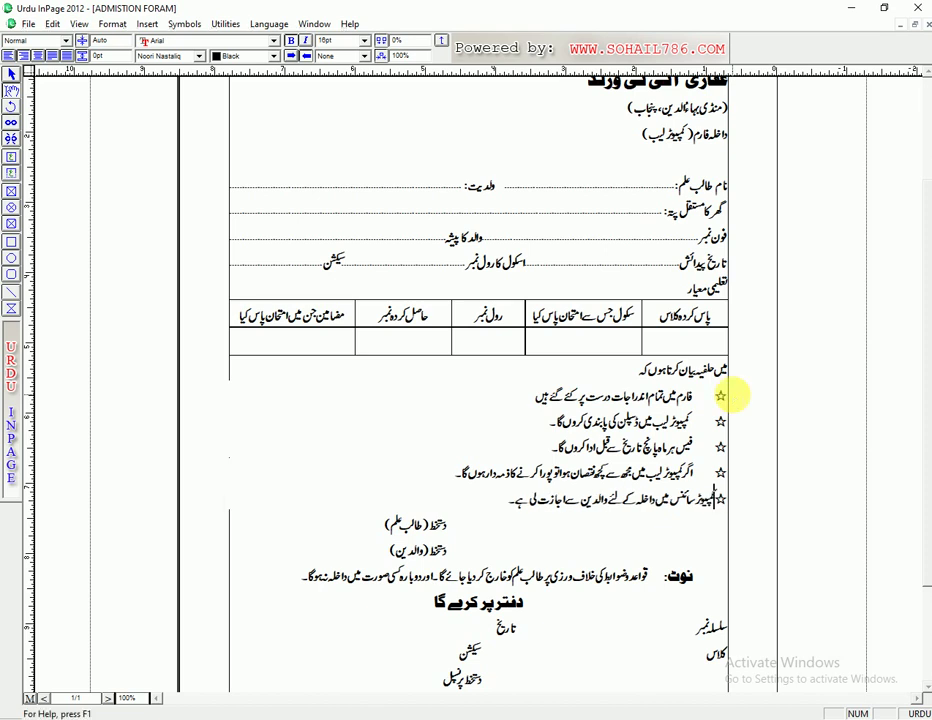
type("☆")
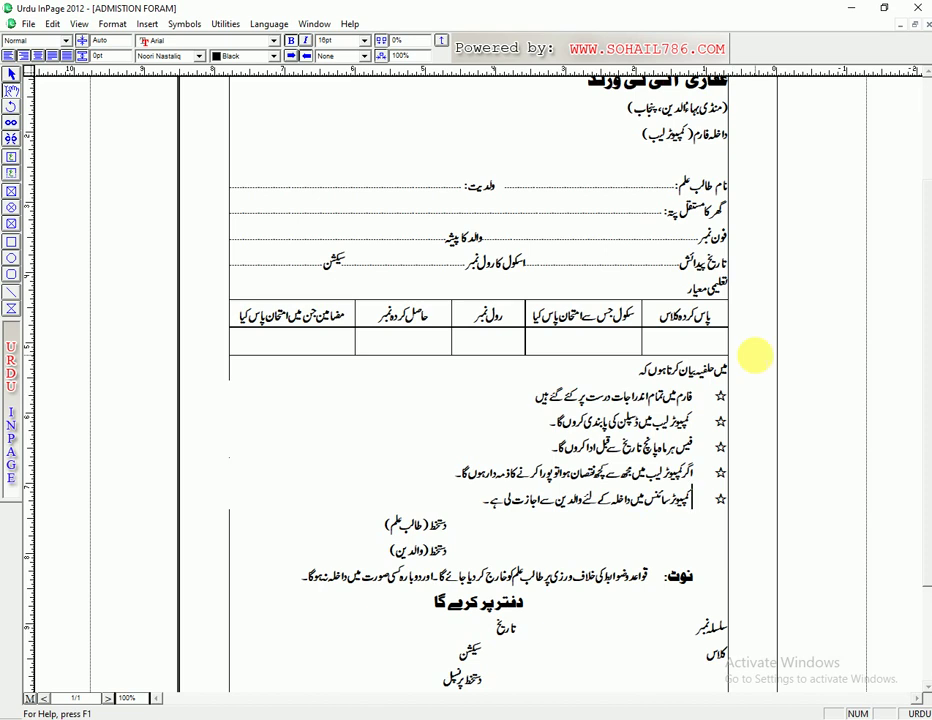
Set the beginning indent of the five starred declaration lines to 1 inch
left_click_drag(484, 500, 716, 403)
key("ctrl+shift+f")
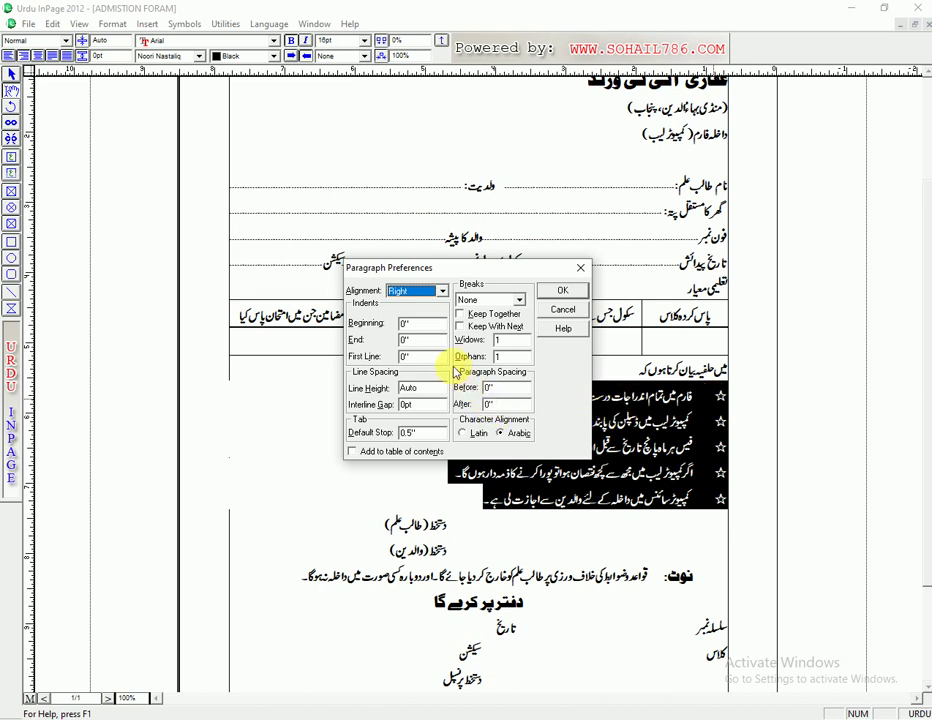
left_click(422, 324)
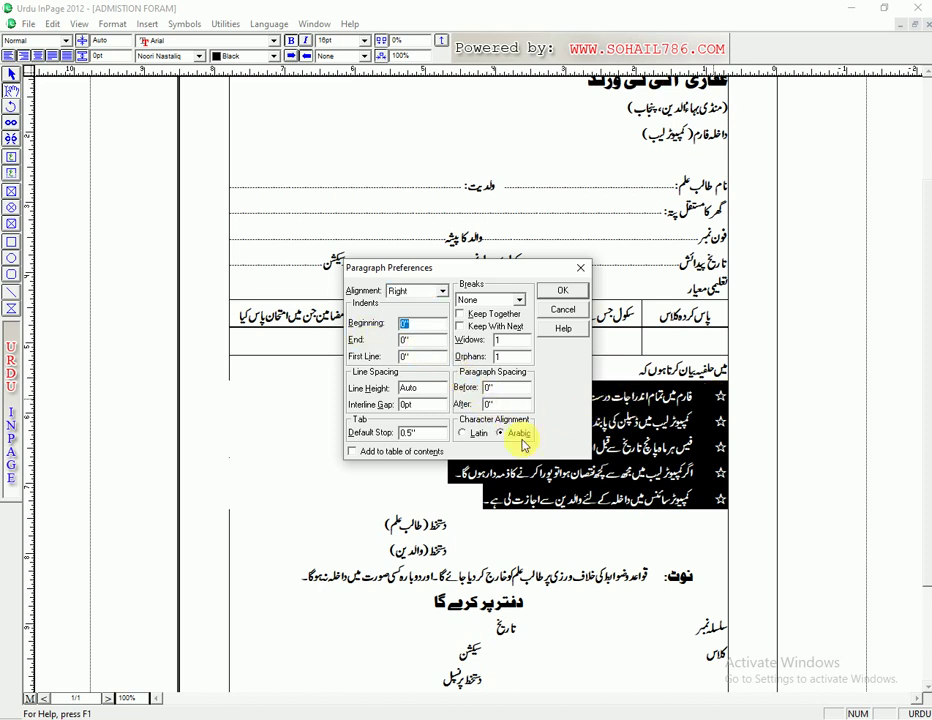
type("1")
key("Return")
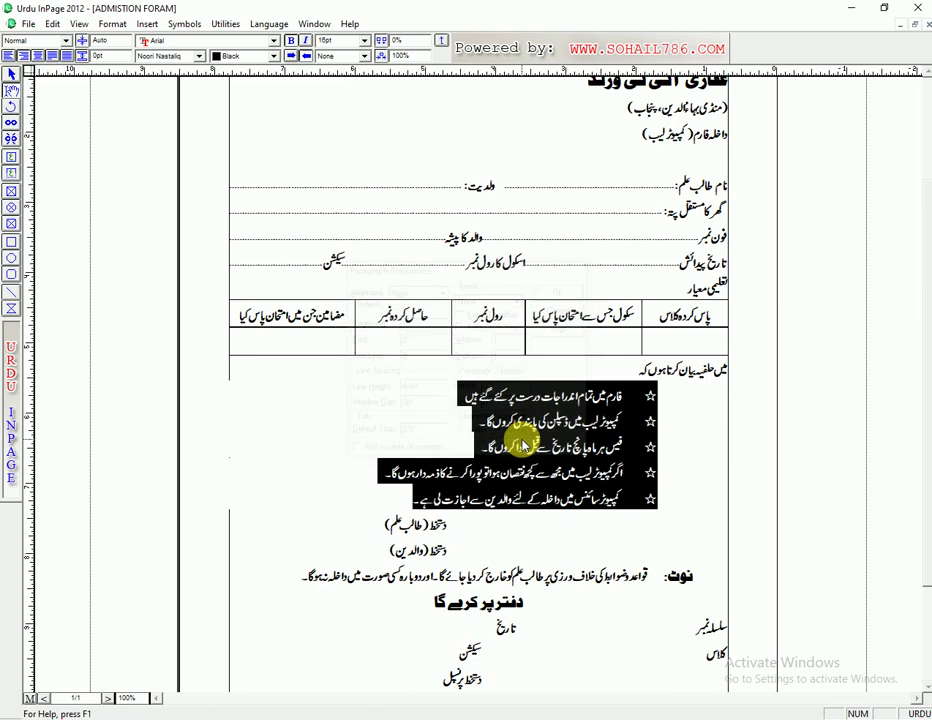
left_click(651, 445)
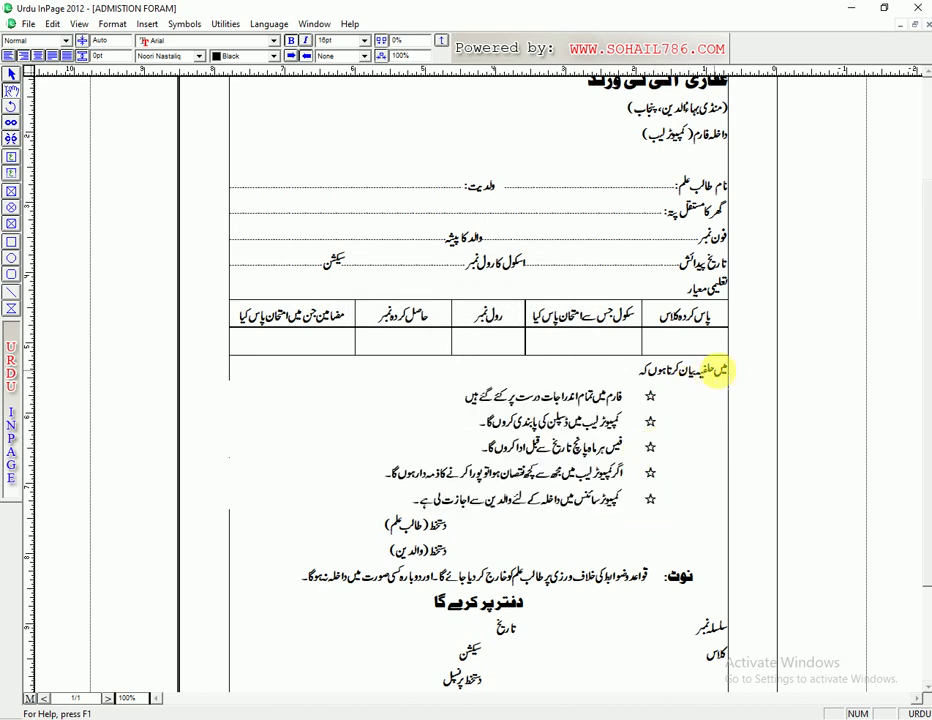
Apply a Single underline to the declaration heading میں حلفیہ بیان کرتا ہوں کہ
left_click(623, 369)
left_click_drag(623, 369, 731, 369)
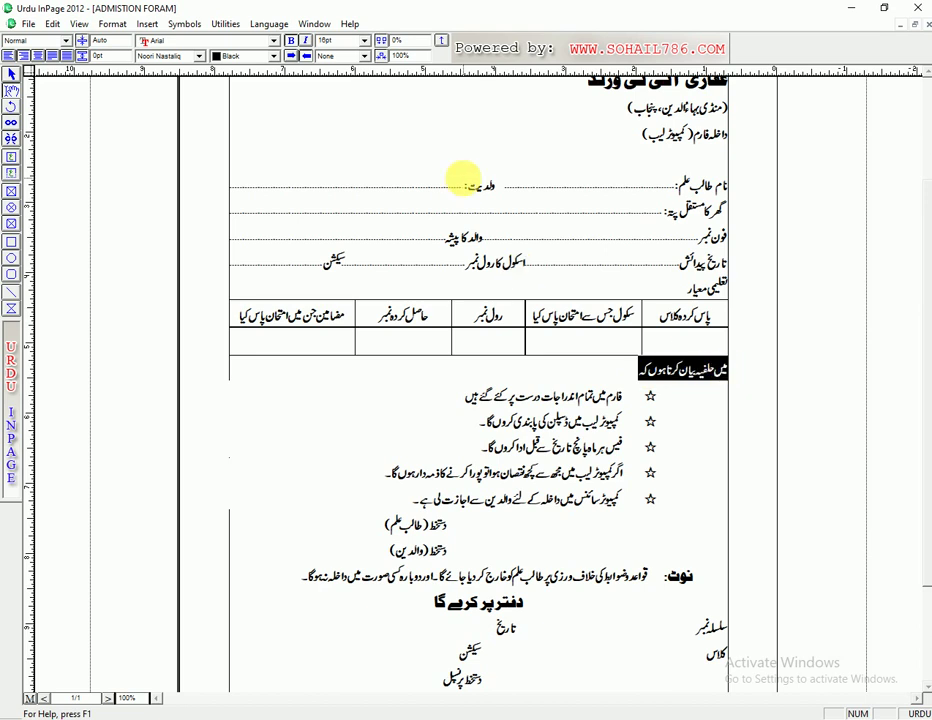
left_click(364, 56)
left_click(346, 78)
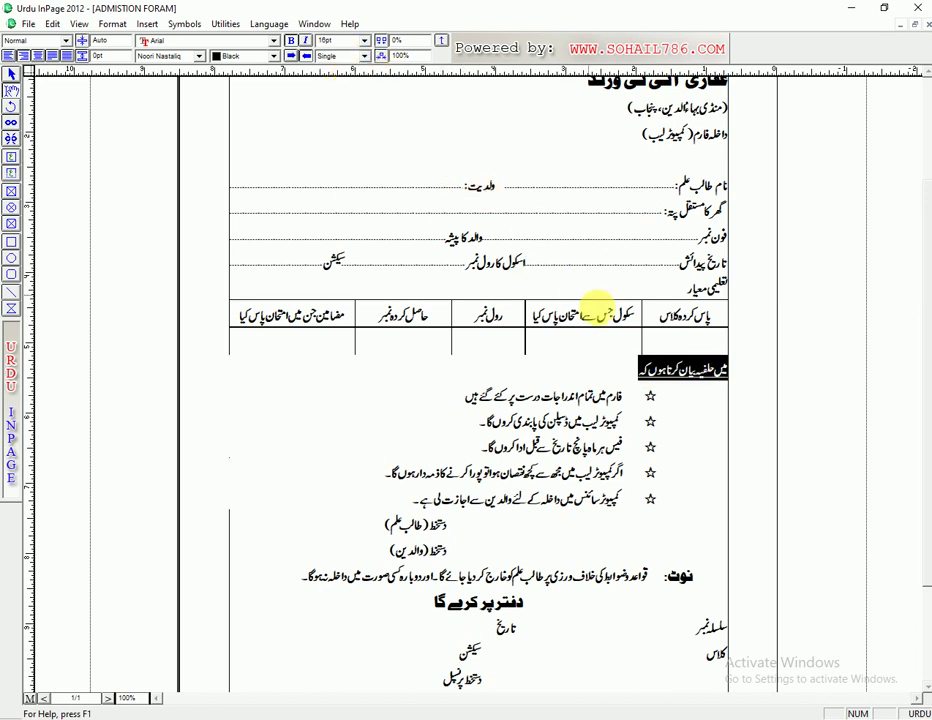
left_click(670, 288)
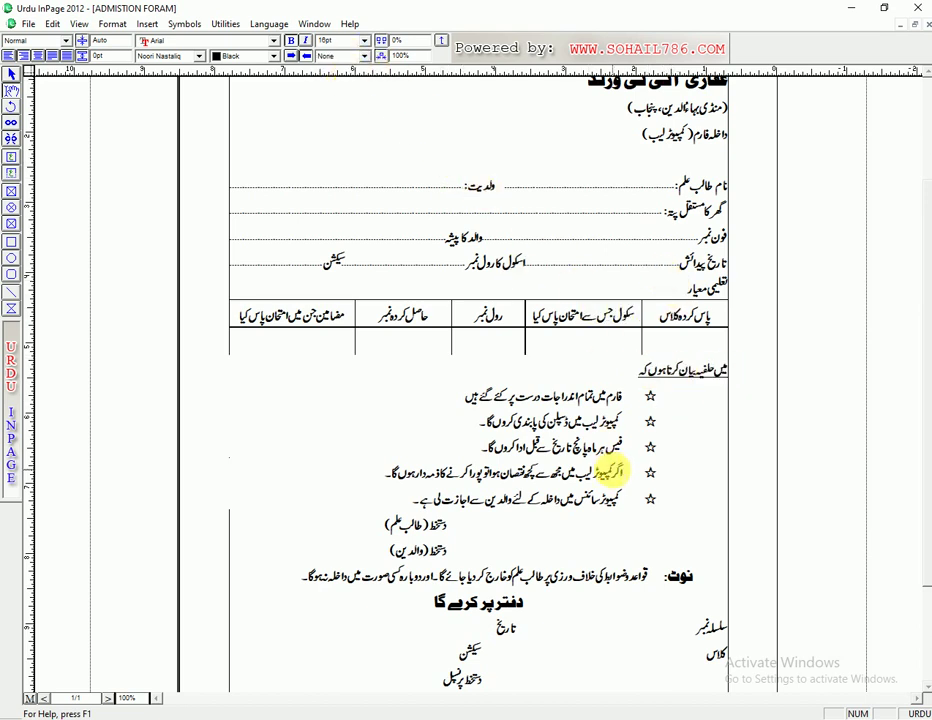
Adjust the character spacing of the five starred declaration lines to 1%
left_click_drag(413, 500, 731, 396)
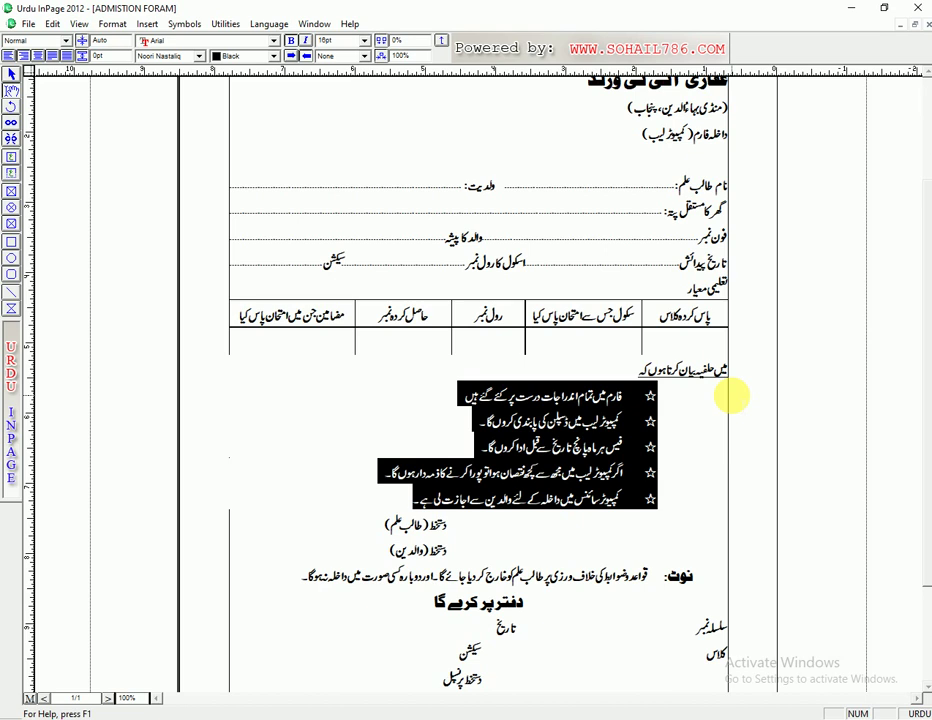
key("F10")
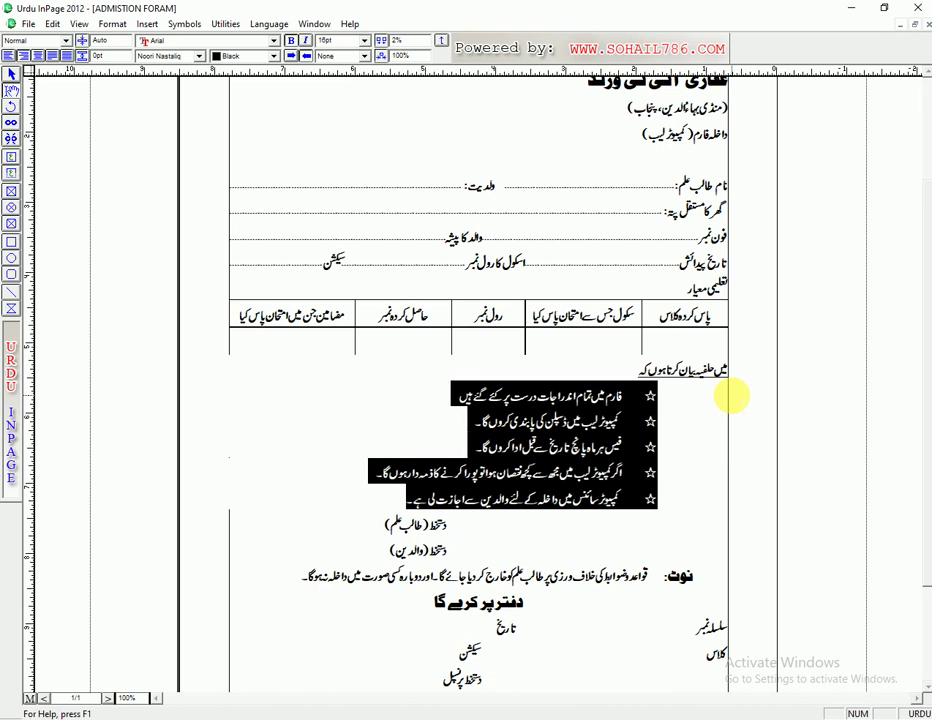
key("alt")
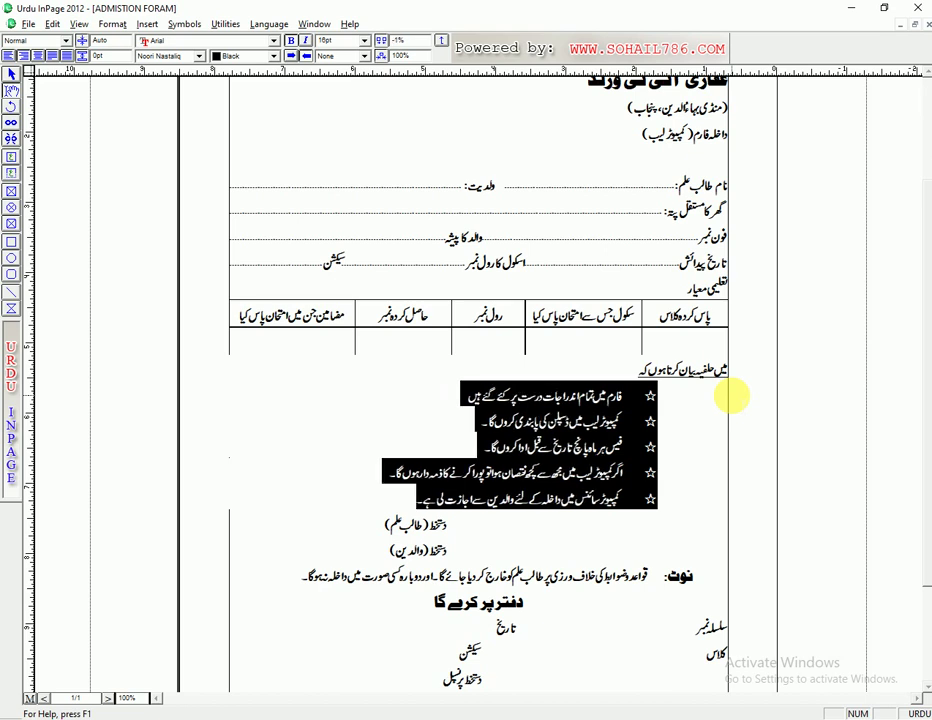
key("F9")
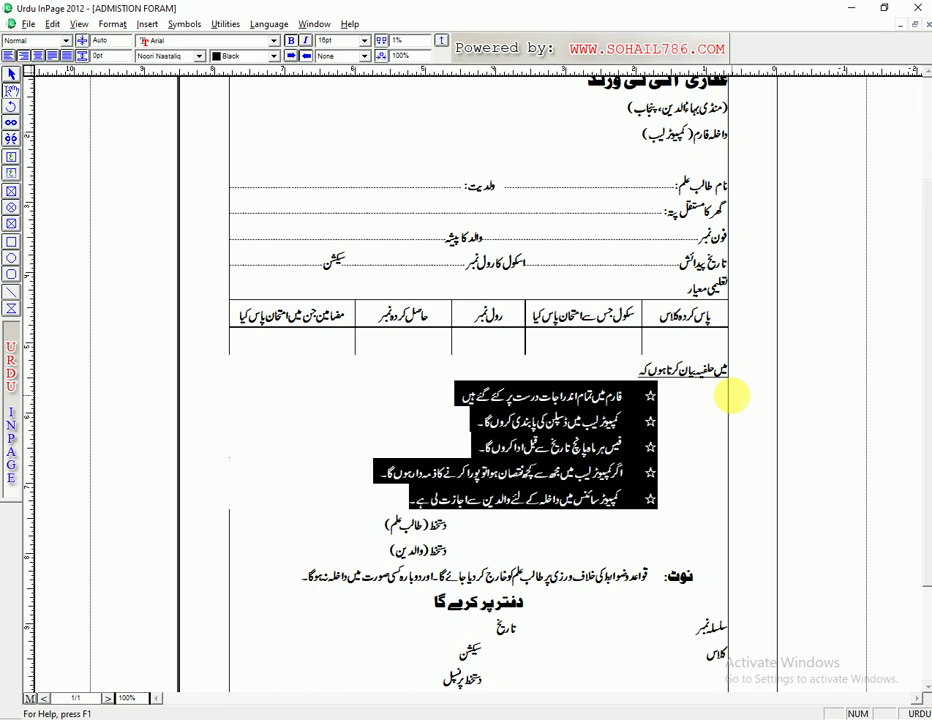
Increase the line height of the starred declaration lines to 27.8 pt
key("F12")
key("F12")
key("F11")
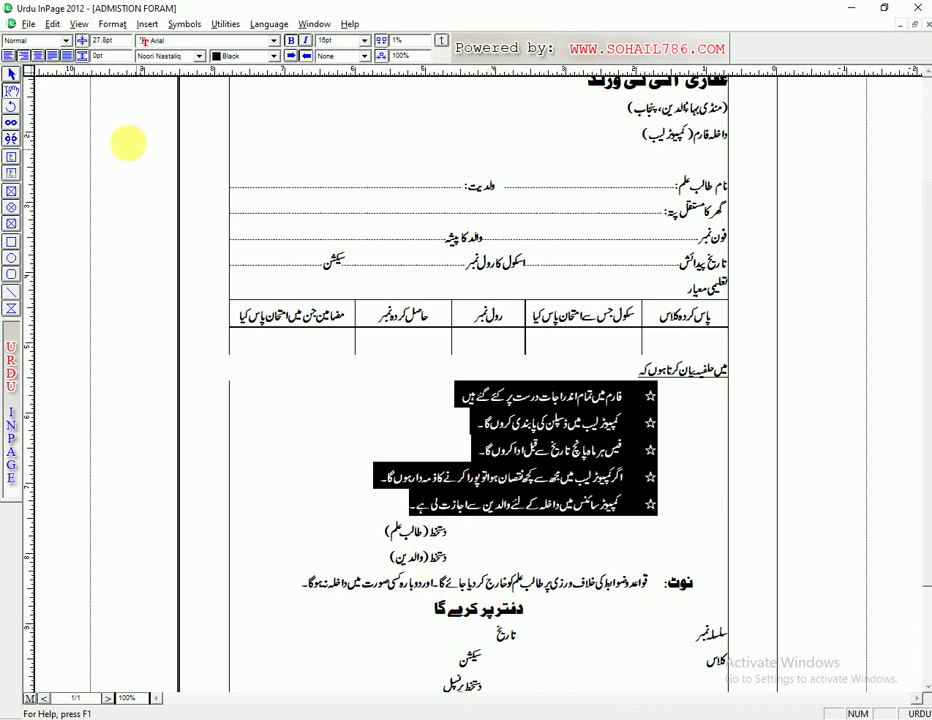
Set the line height of the starred declaration lines to 20 pt
left_click(120, 41)
double_click(104, 41)
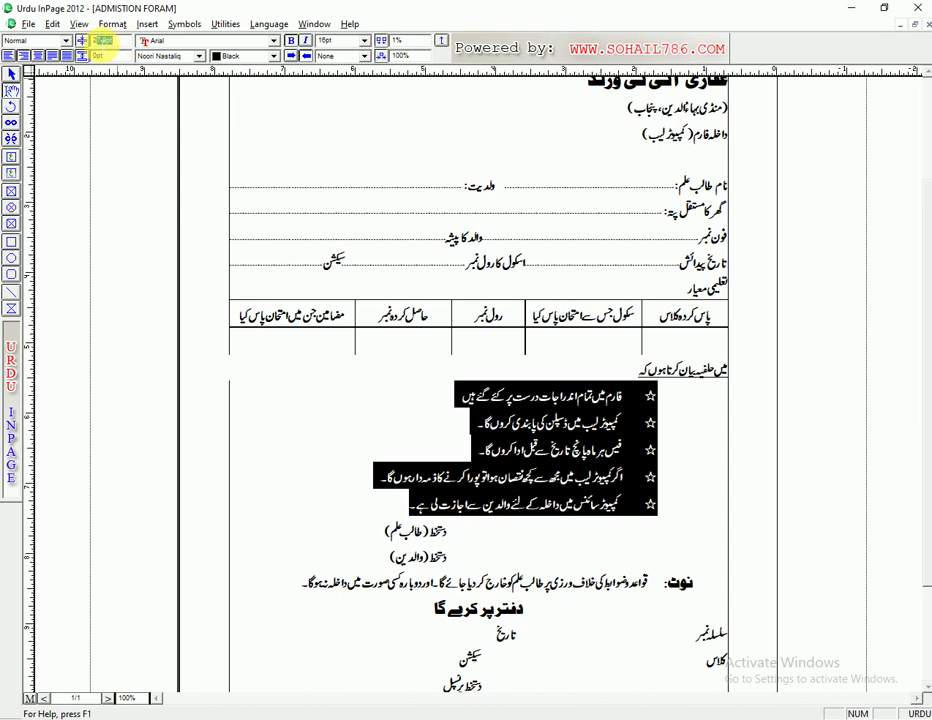
left_click(114, 24)
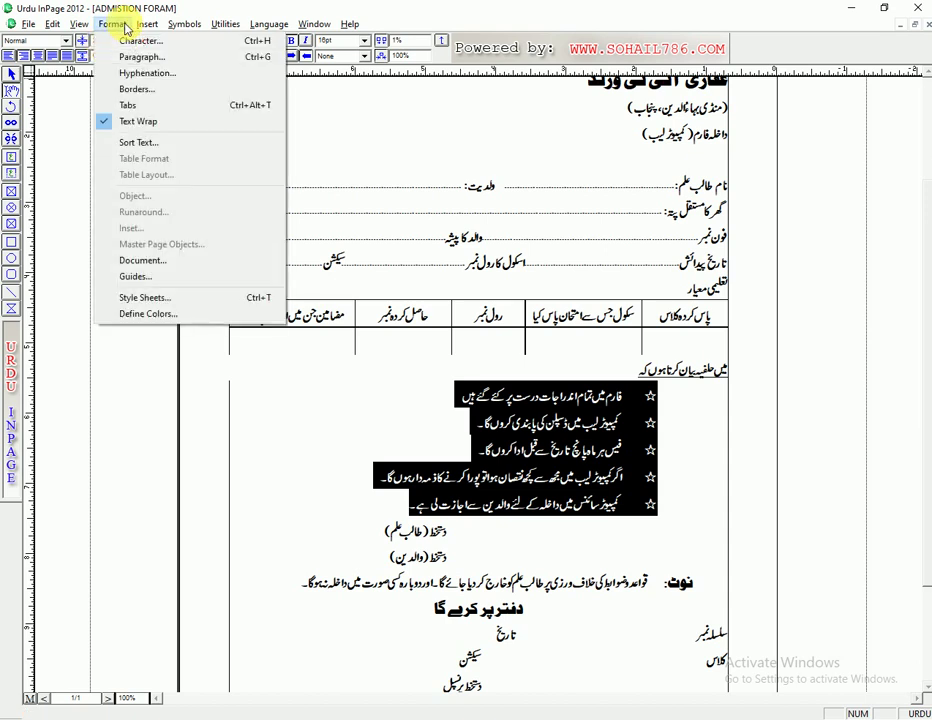
left_click(110, 28)
double_click(104, 40)
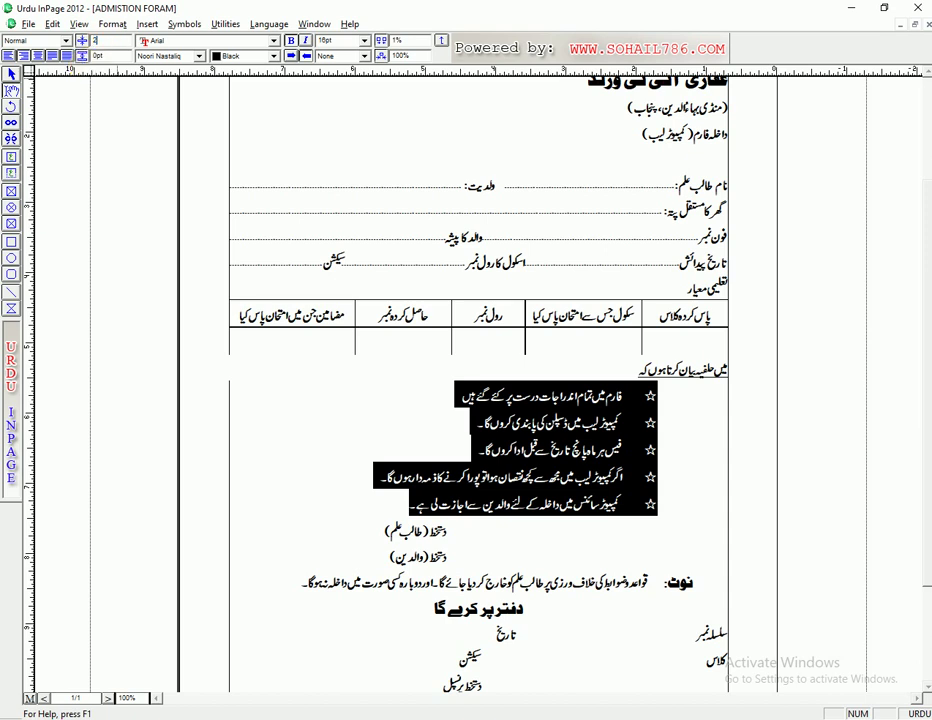
type("20")
key("Return")
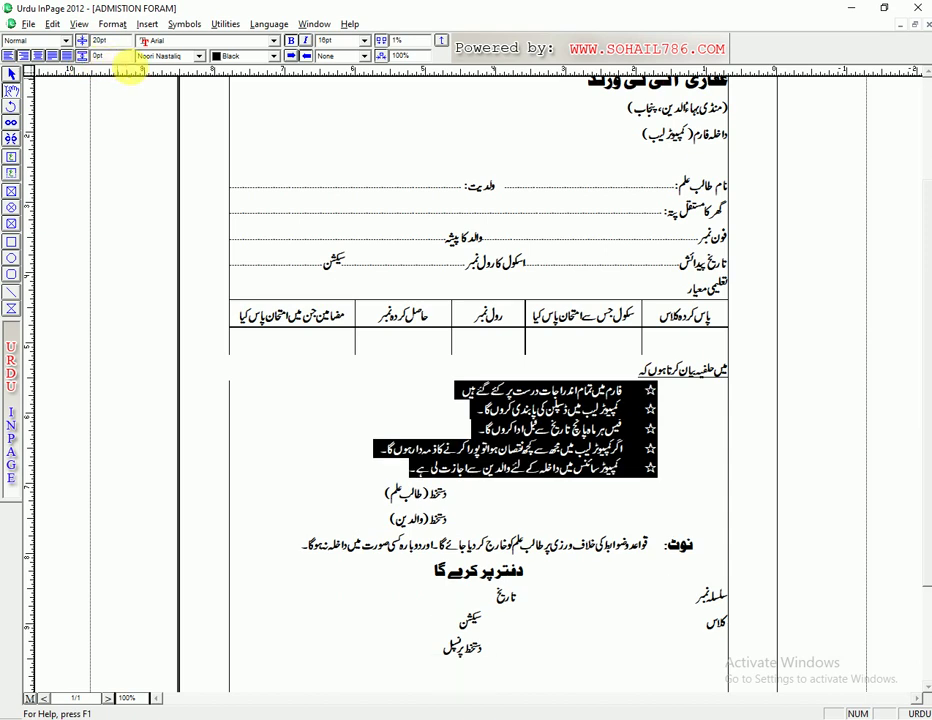
Set the line height of the starred declaration lines to 25 pt
left_click(100, 40)
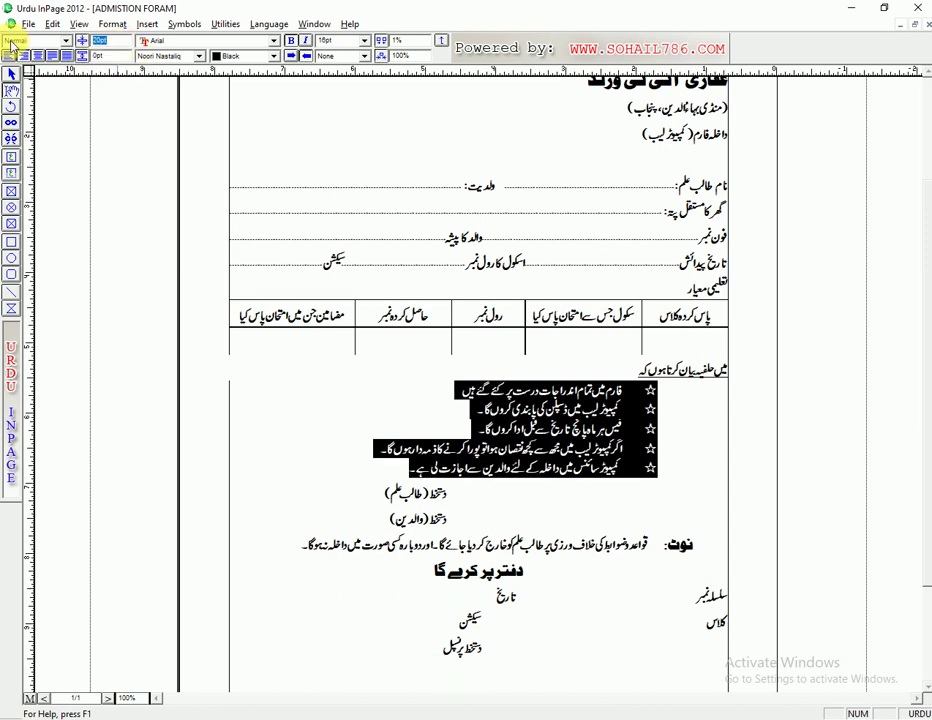
type("25")
key("Return")
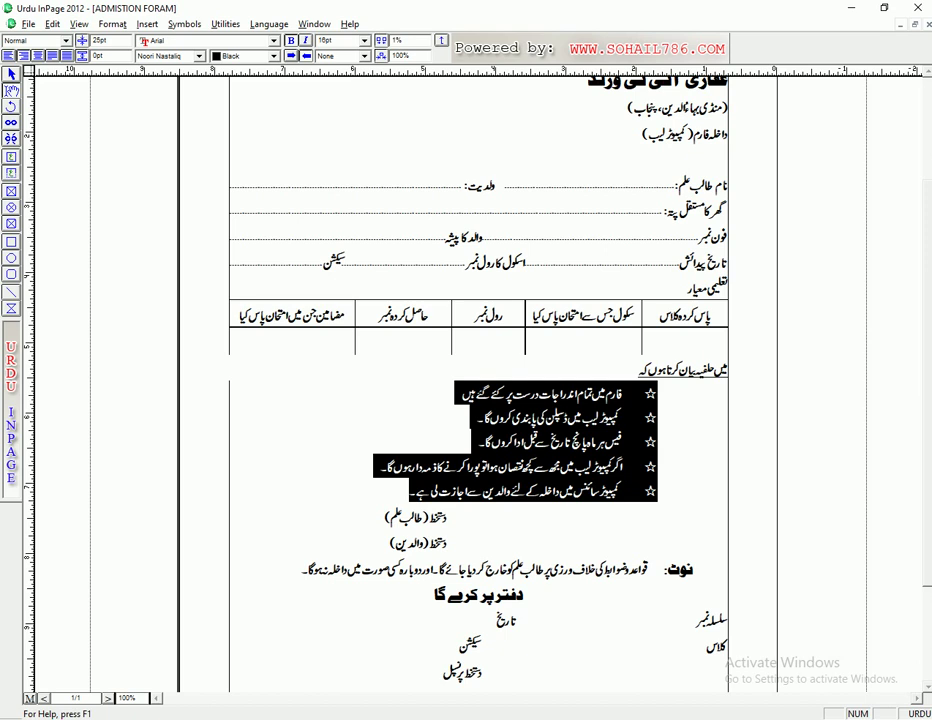
Increase the line height of the starred declaration lines in small increments to 29 pt
key("F12")
key("F12")
key("F12")
key("F12")
key("F12")
key("F12")
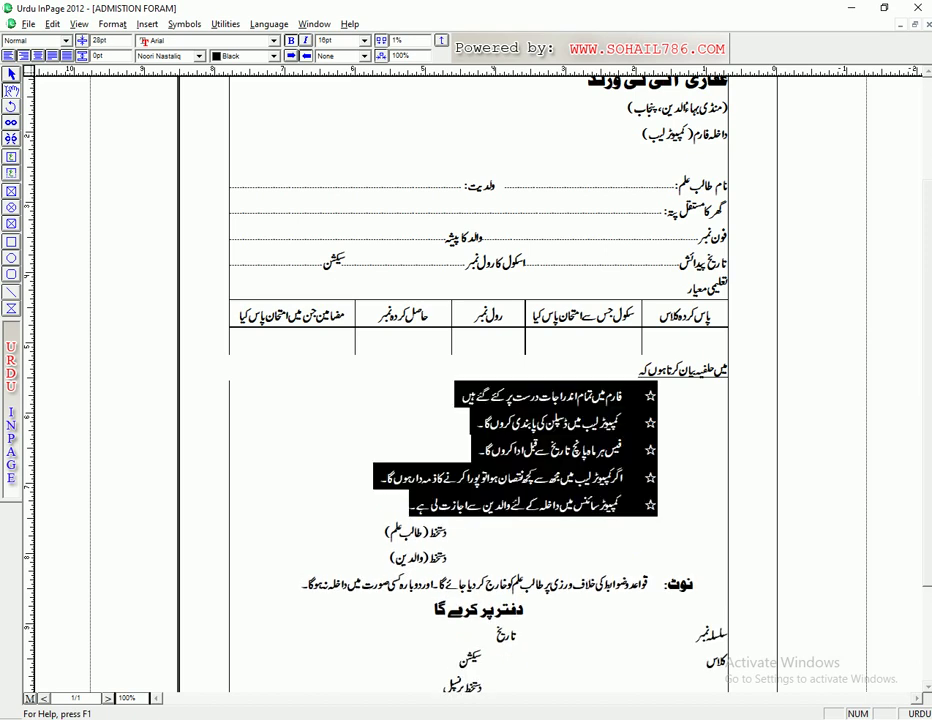
key("F12")
key("F12")
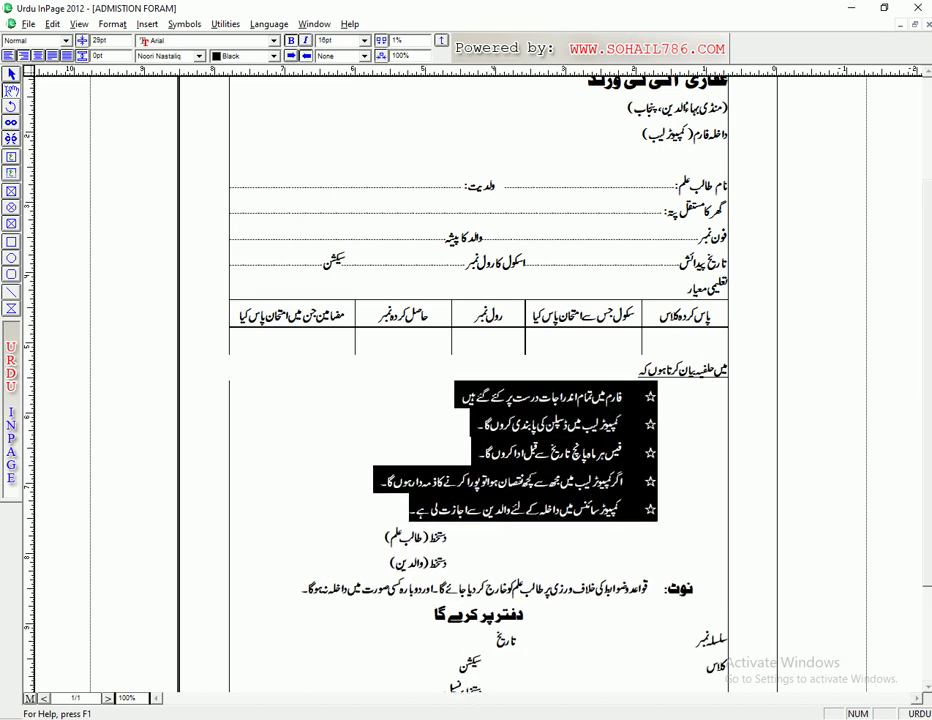
Reduce the line height of the starred declaration lines in small increments to 24.5 pt
key("F11")
key("F11")
key("F11")
key("F11")
key("F11")
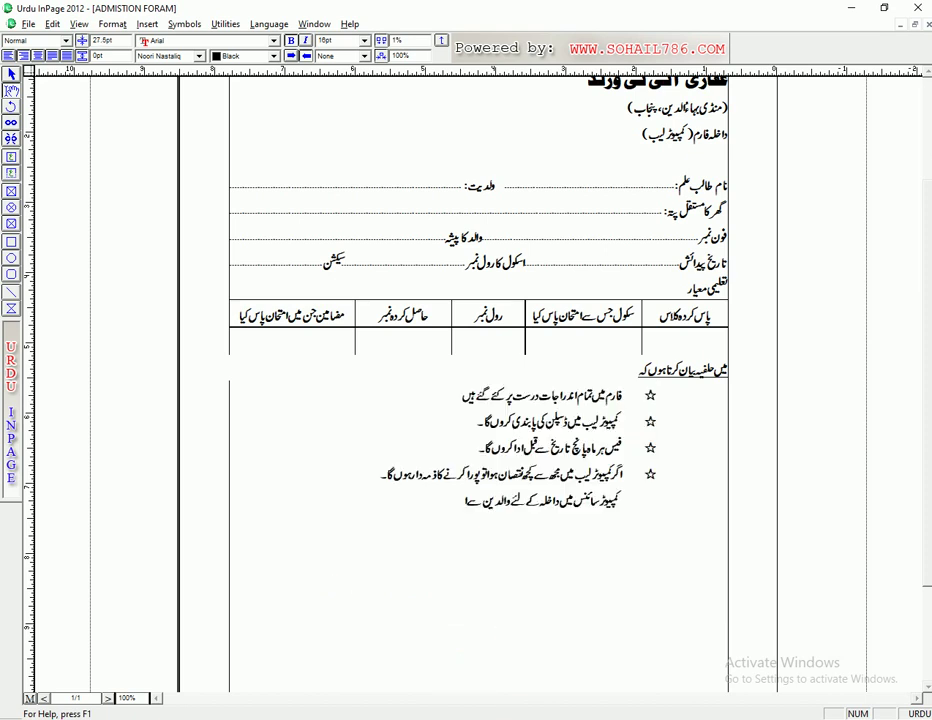
key("F11")
key("F11")
key("F11")
key("F11")
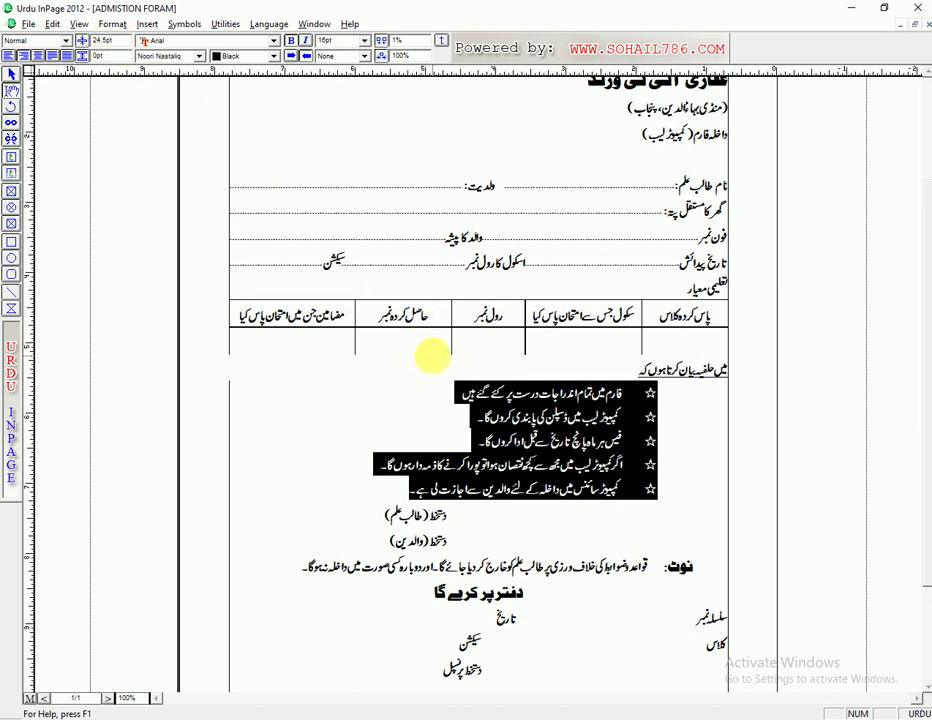
Try a tighter 22 pt line height on the starred declaration lines and bring it back to 24.5 pt
key("F9")
key("F9")
key("F9")
key("F9")
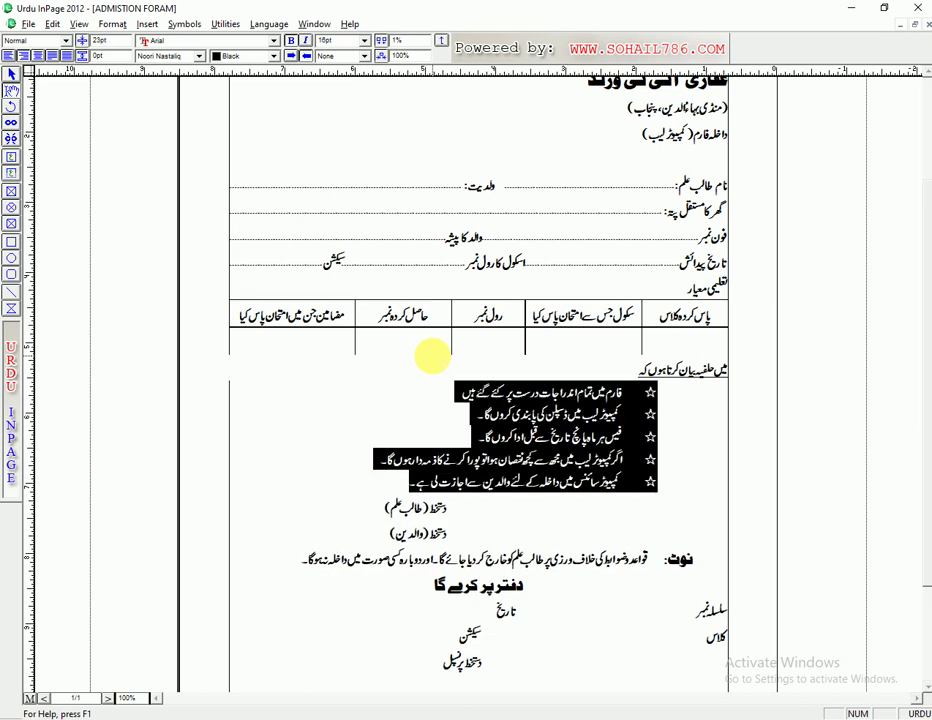
key("F10")
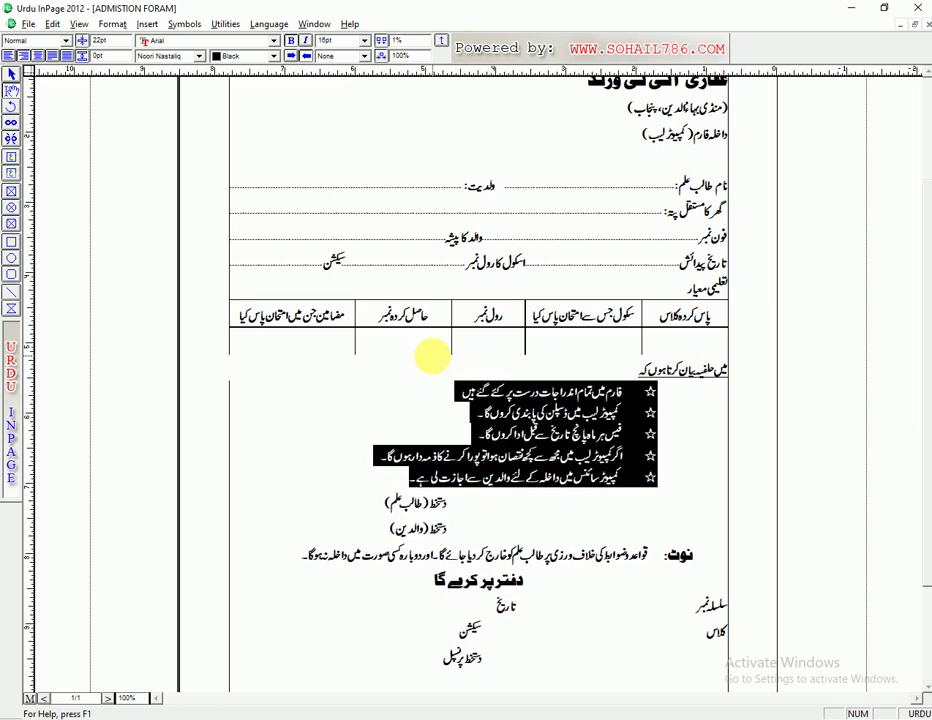
key("F10")
key("F10")
key("F10")
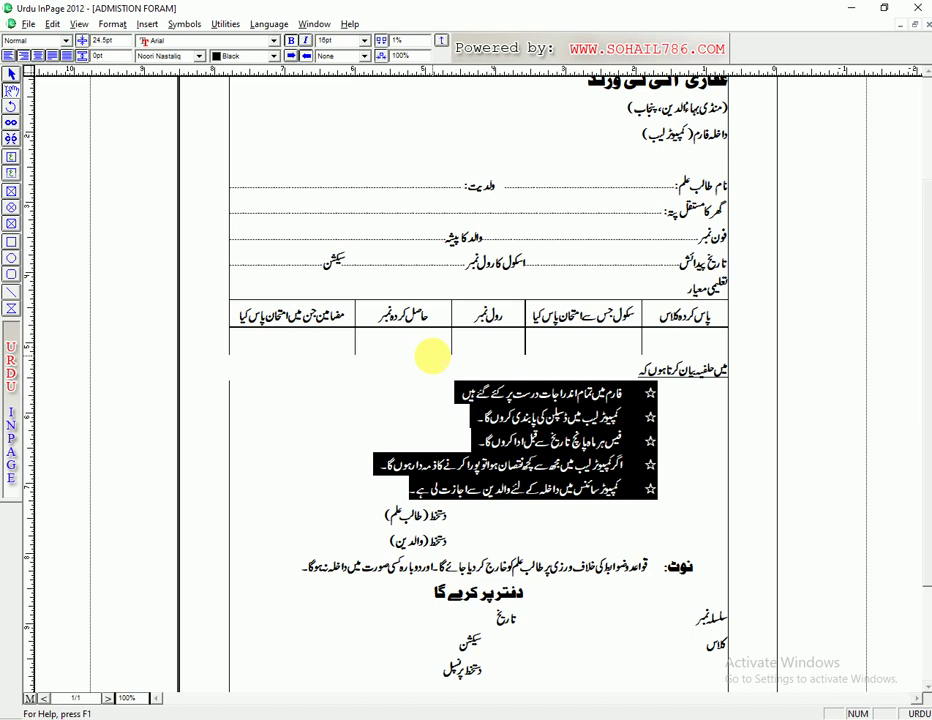
left_click(535, 418)
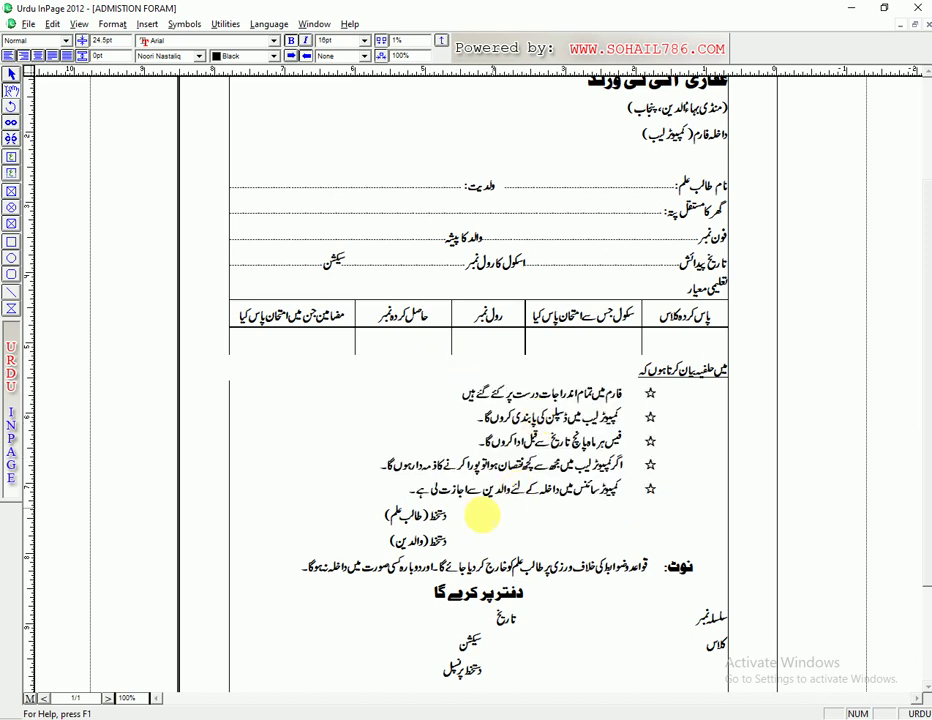
Delete the blank space before دستخط (طالب علم) and دستخط (والدین) so both signature lines start at the margin
mouse_move(433, 514)
left_mouse_down()
mouse_move(614, 528)
mouse_move(641, 515)
mouse_move(740, 514)
mouse_move(728, 515)
left_mouse_up()
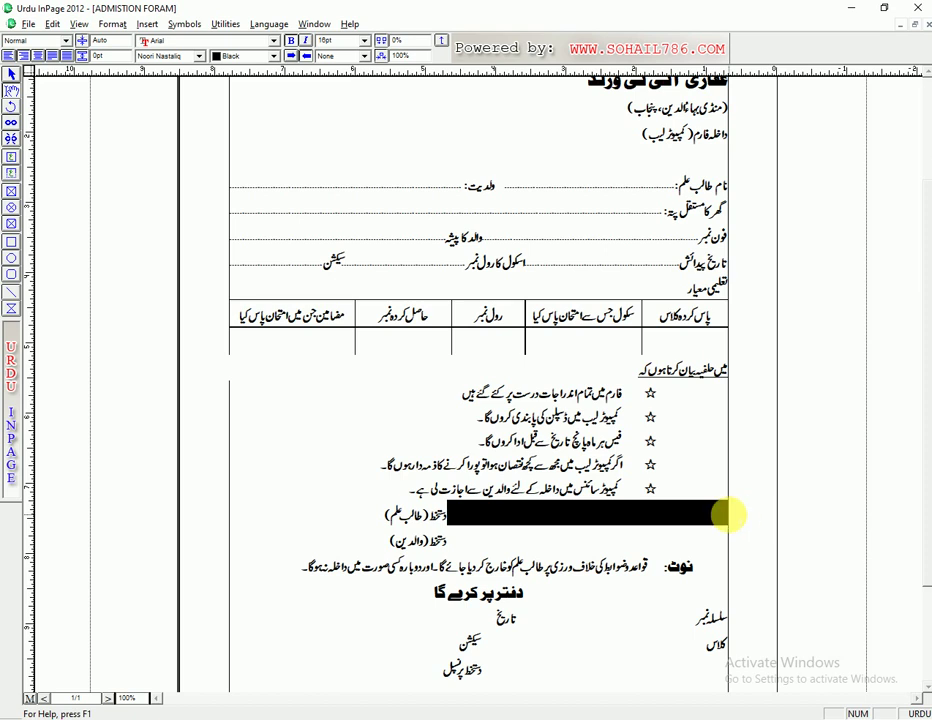
key("Delete")
key("Down")
key("Delete")
key("Delete")
key("Delete")
key("Delete")
key("Delete")
key("Delete")
key("Delete")
key("Delete")
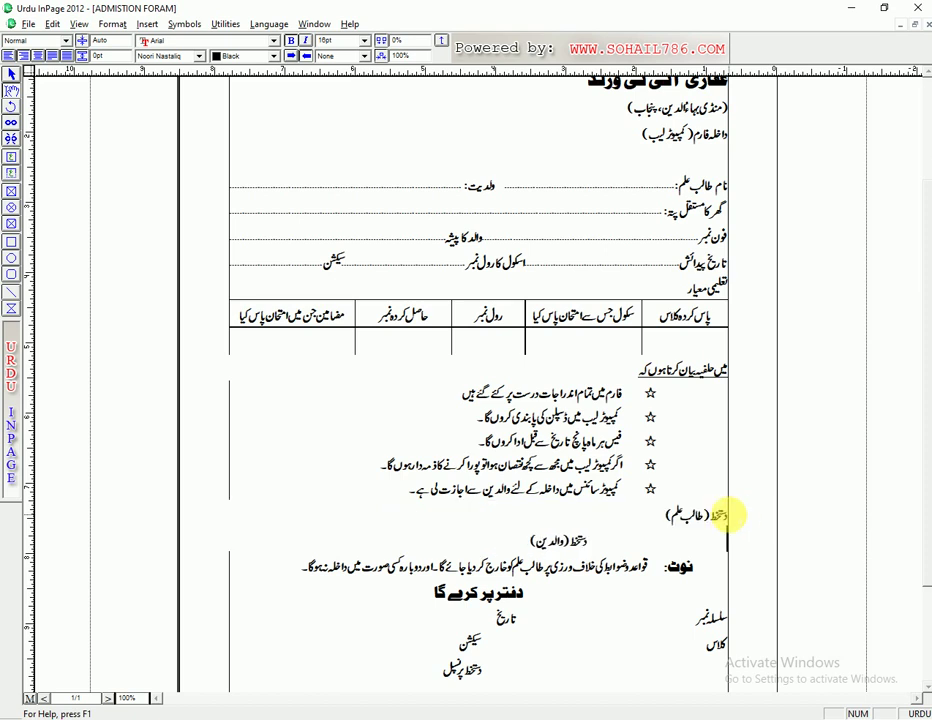
key("Delete")
key("Delete")
key("Delete")
key("Delete")
key("Delete")
key("Delete")
key("Delete")
key("Delete")
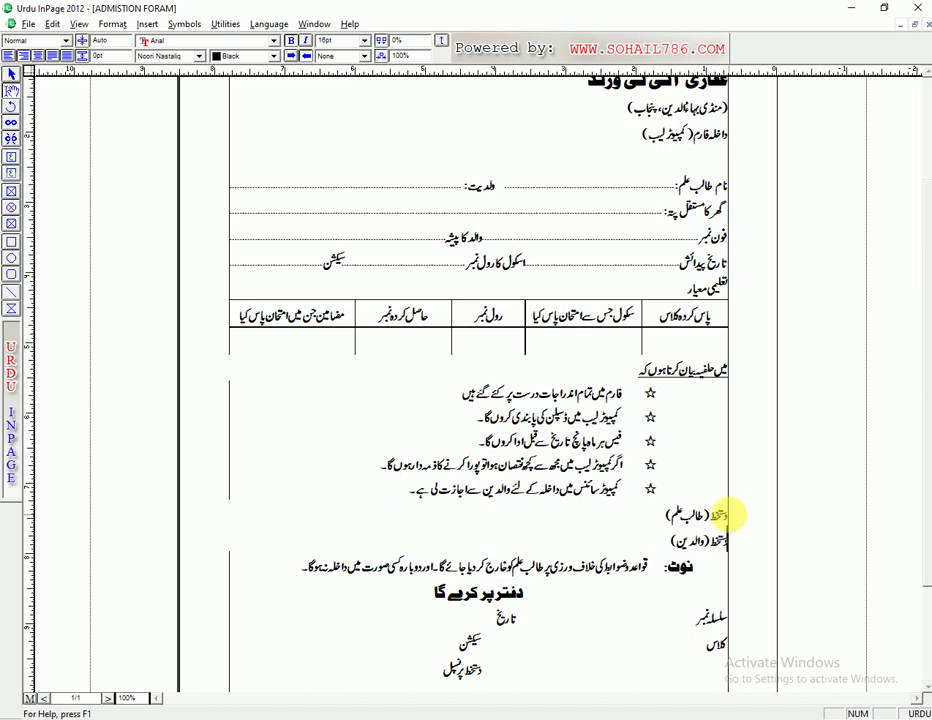
Set the beginning indent of the two signature lines to 4 inches
left_click_drag(670, 545, 745, 516)
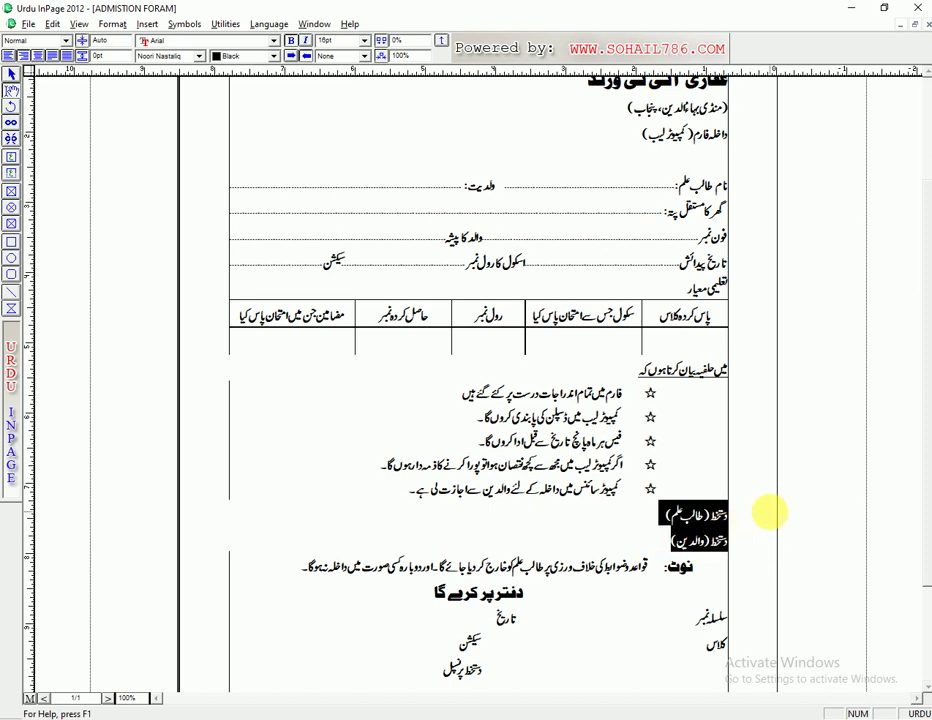
key("ctrl+shift+f")
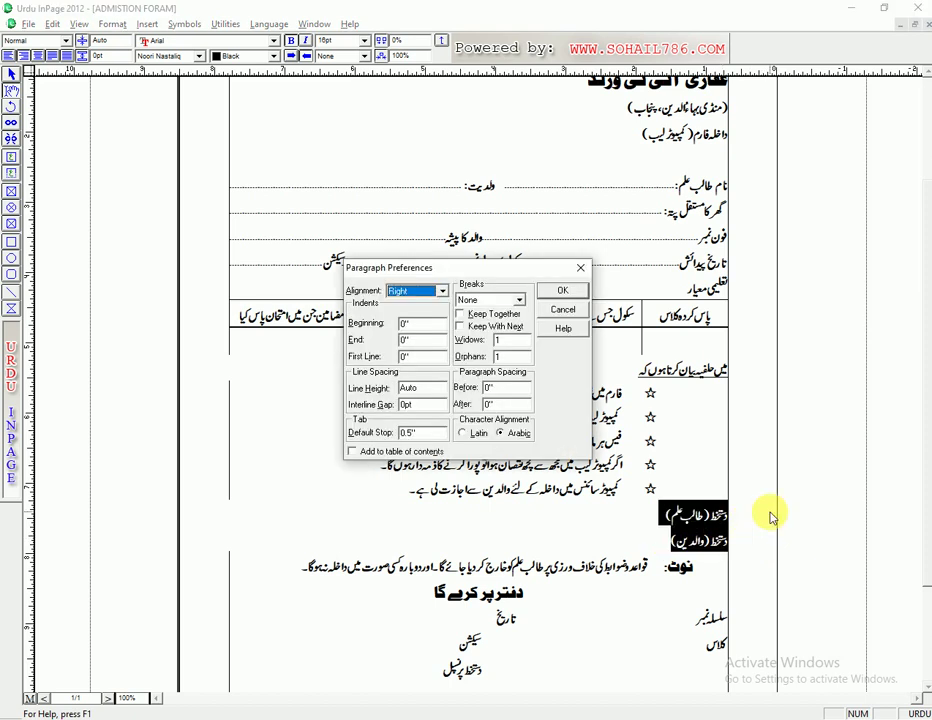
key("Tab")
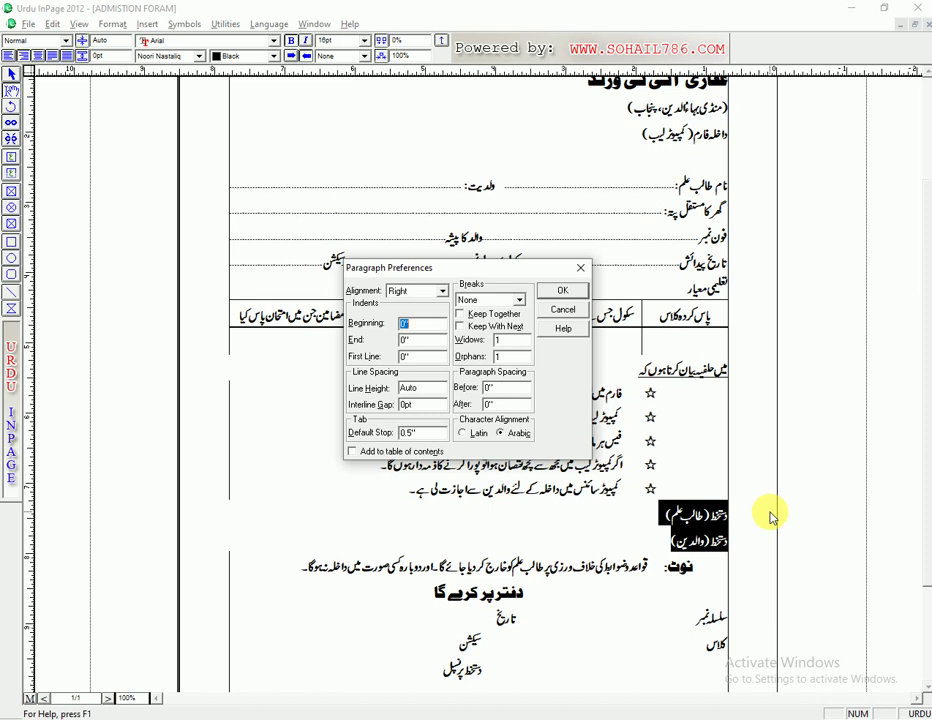
type("4")
key("Return")
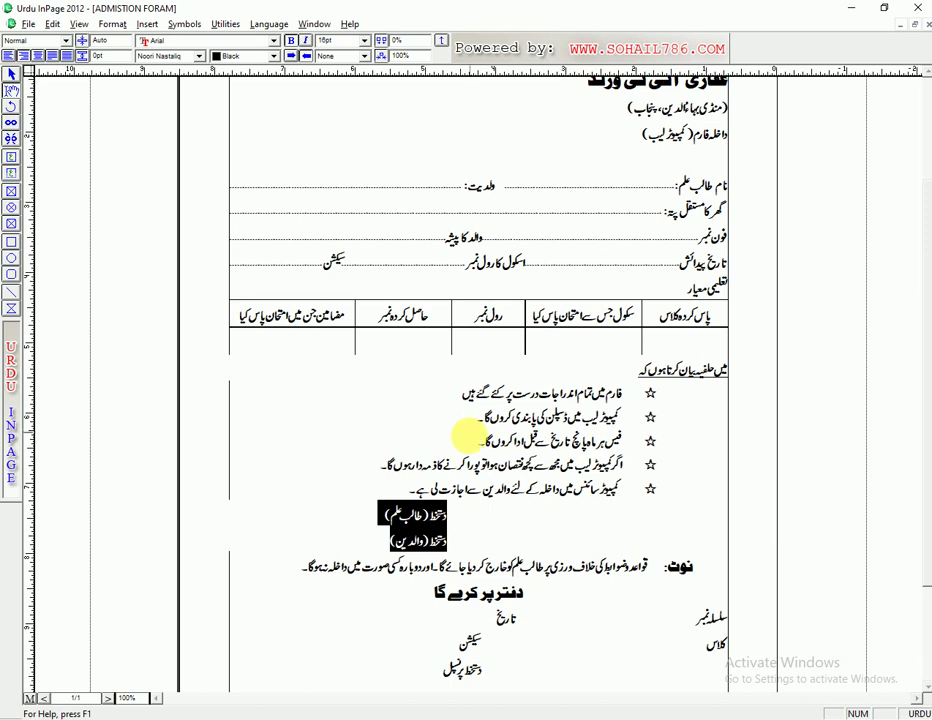
left_click(428, 540)
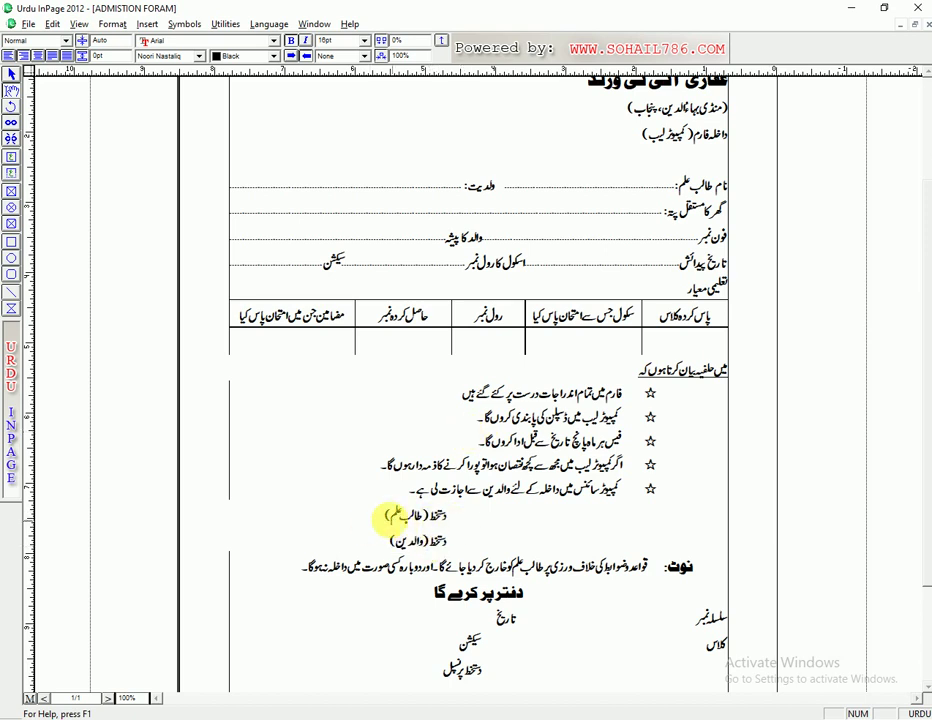
Add a colon and a dotted signature line after دستخط (طالب علم)
left_click(375, 514)
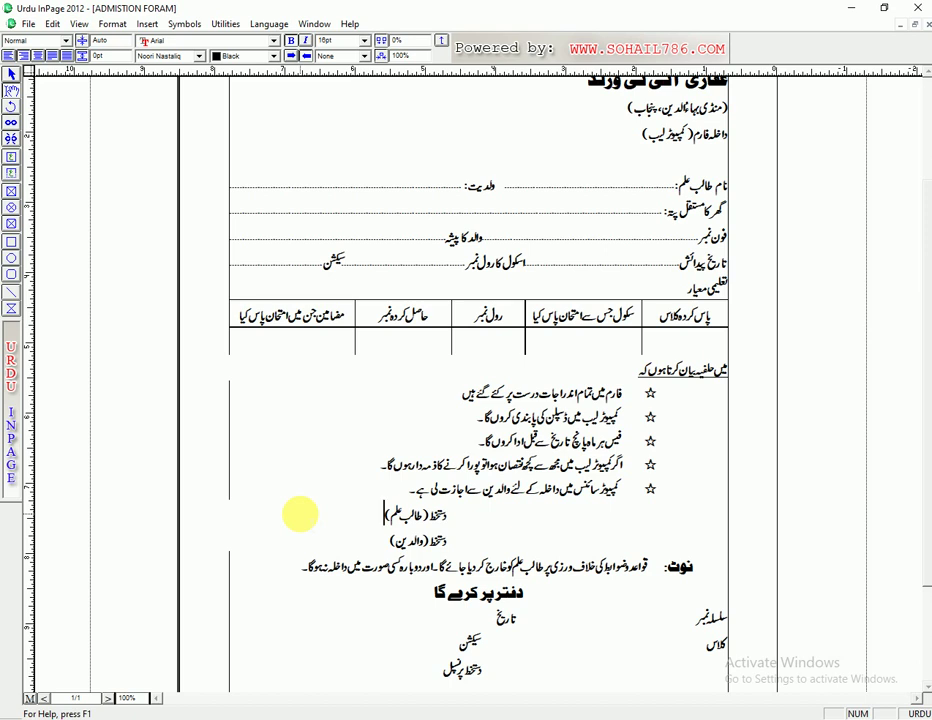
type("..........................................")
key("Down")
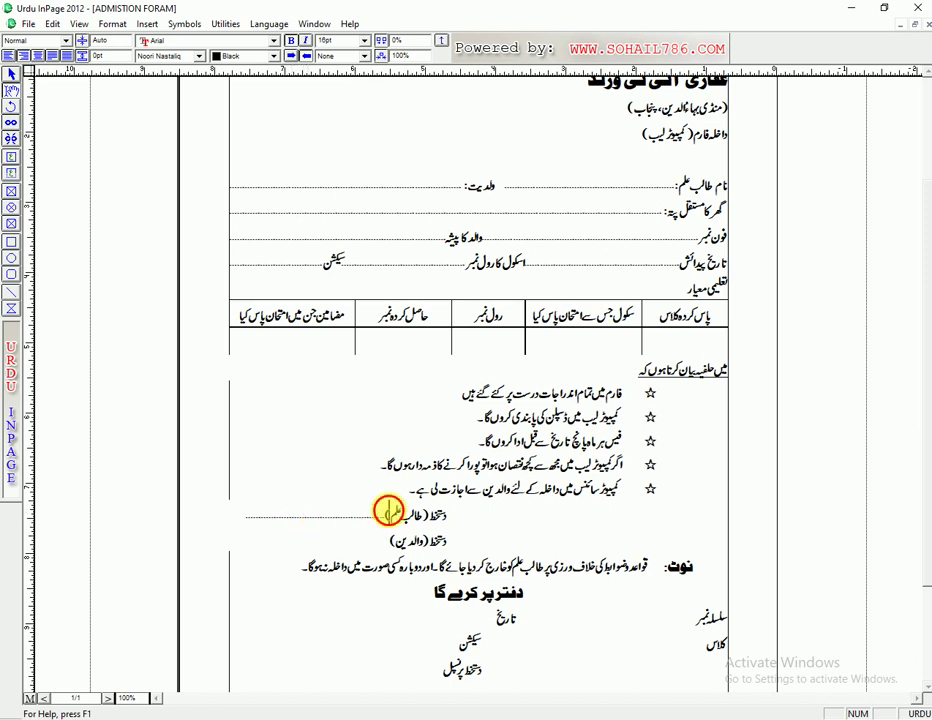
left_click(381, 528)
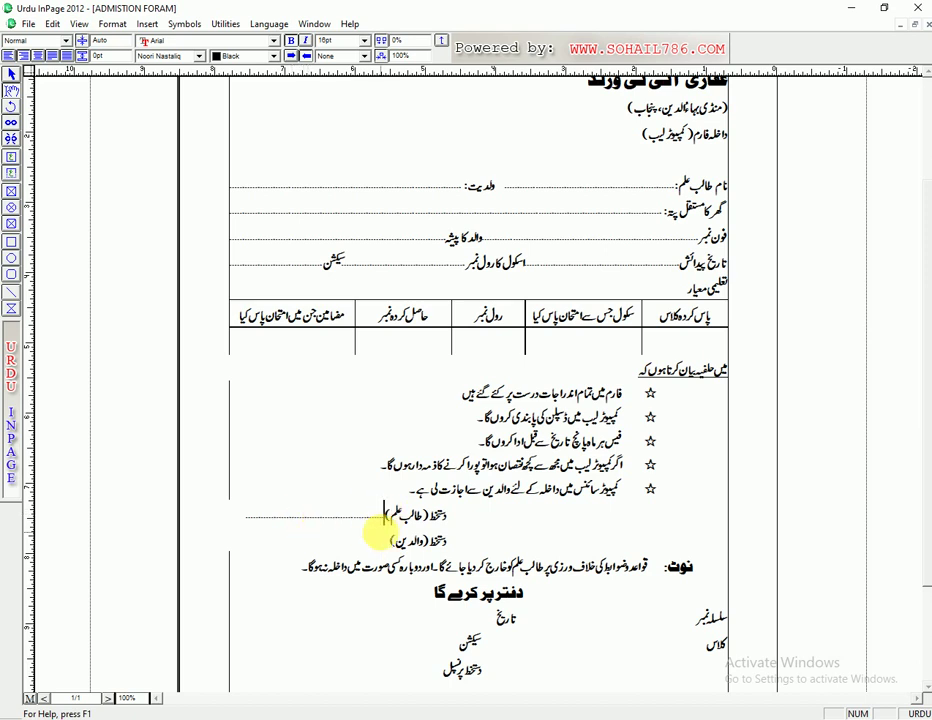
type(":")
Add a colon and a dotted signature line of similar length after دستخط (والدین)
key("Down")
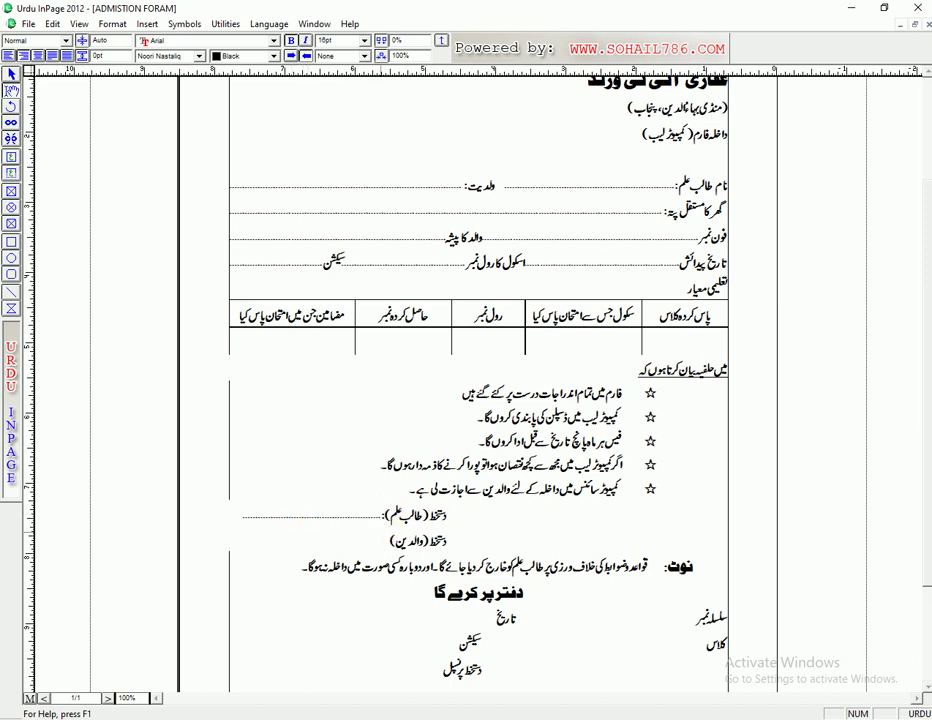
type(":")
key("alt+space")
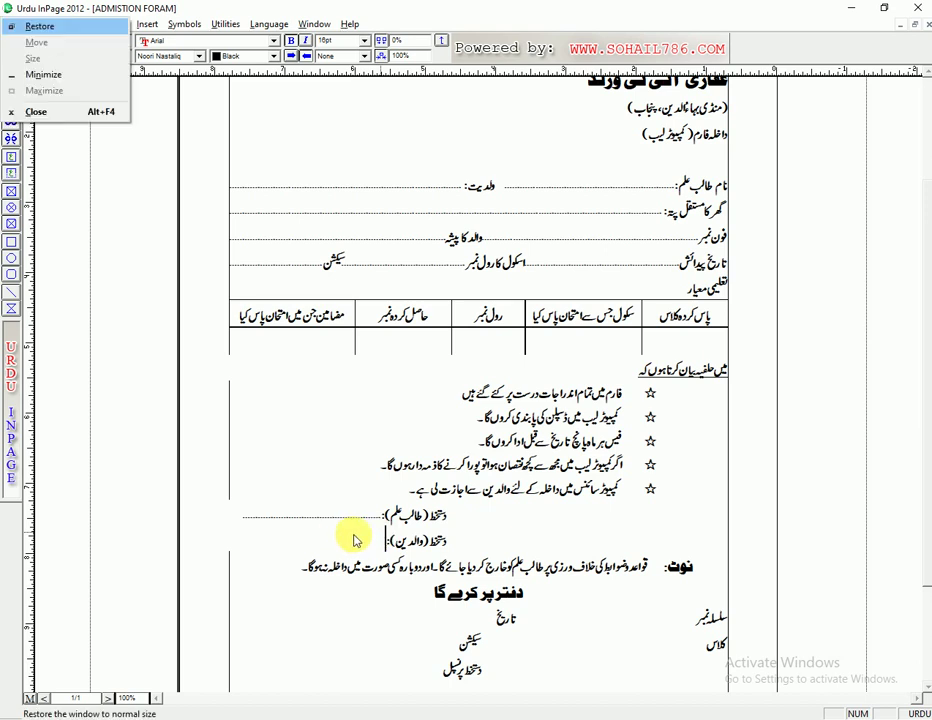
key("Escape")
type("........................................")
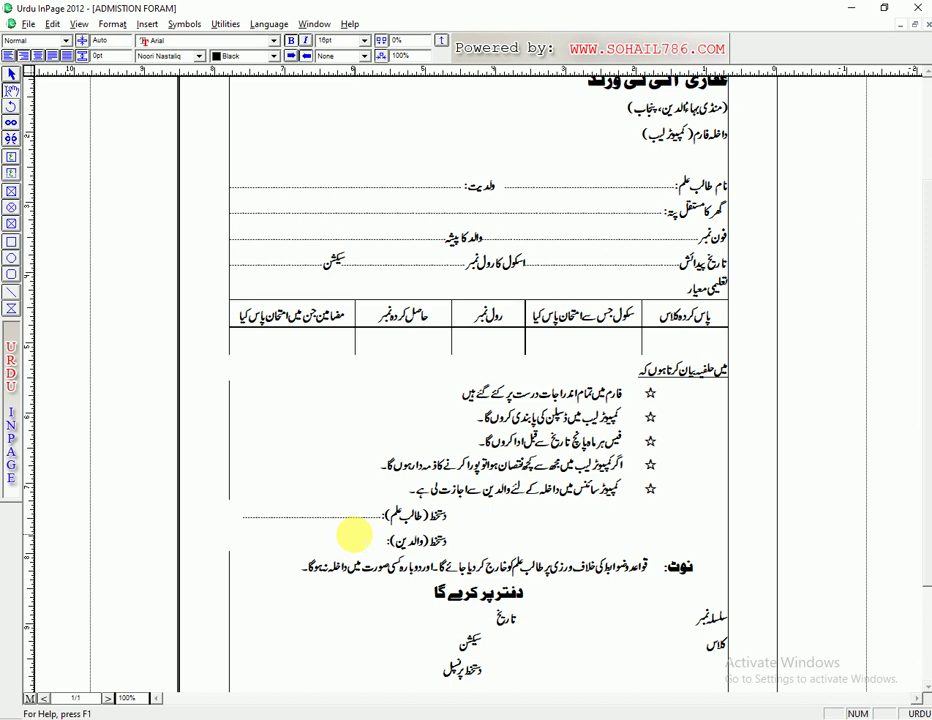
type(".....")
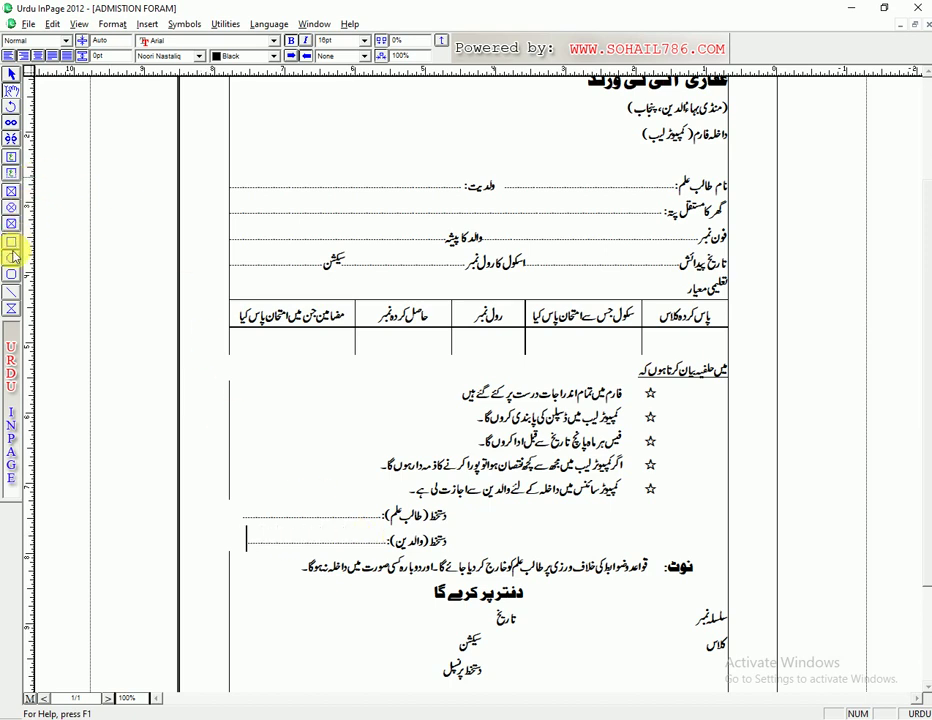
Draw solid horizontal lines over the dotted blanks after ولدیت, نام طالب علم and گھر کا مستقل پتہ, nudging the address line up onto its dots
left_click(11, 291)
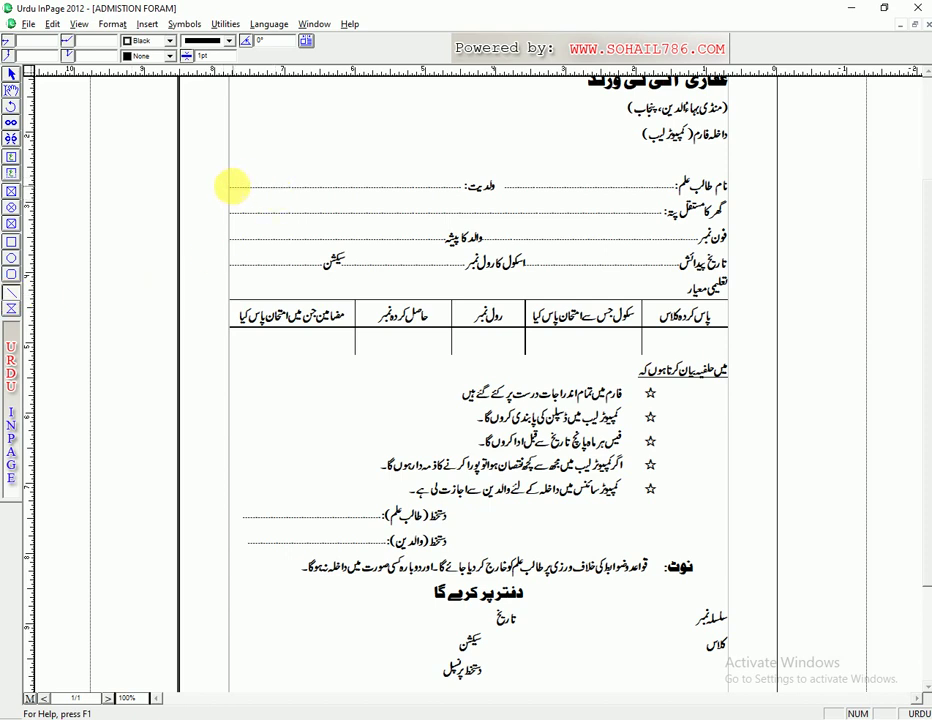
mouse_move(230, 188)
left_mouse_down()
mouse_move(400, 186)
mouse_move(460, 213)
left_mouse_up()
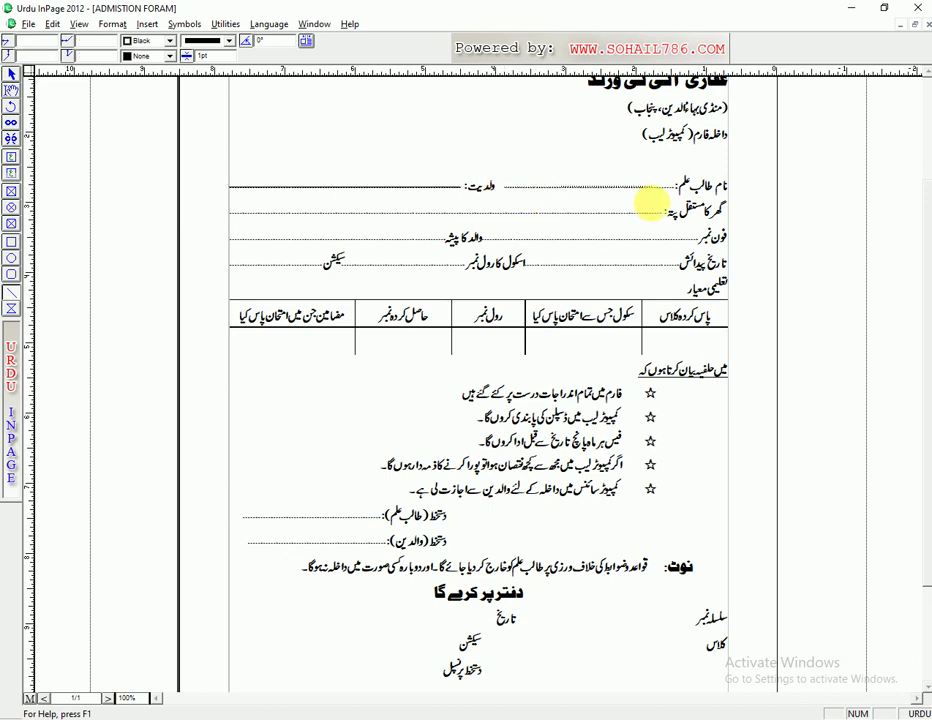
left_click(664, 204)
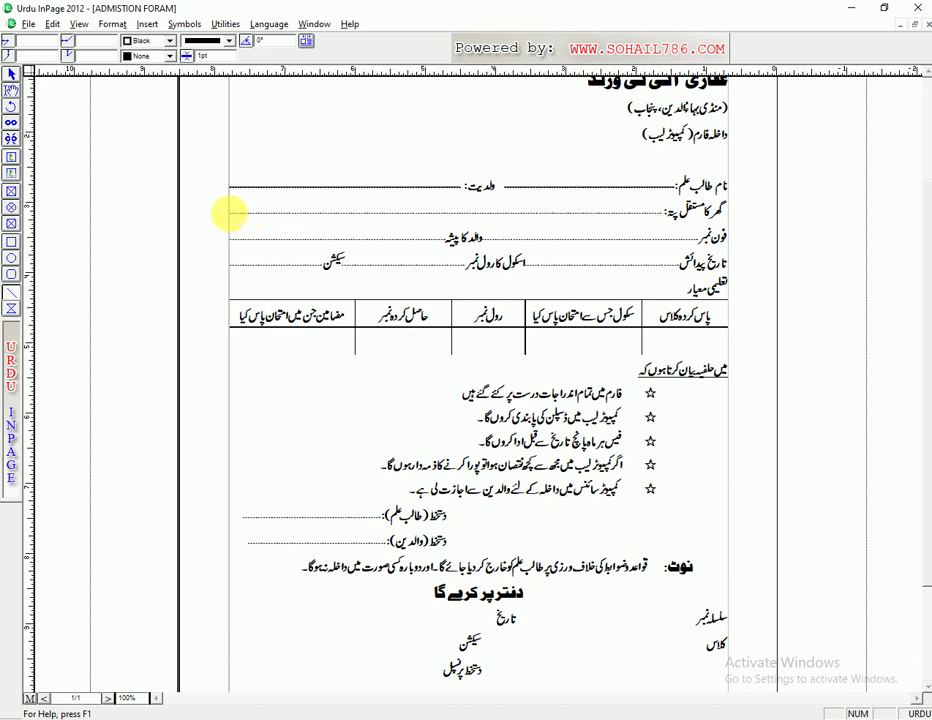
left_click(244, 213)
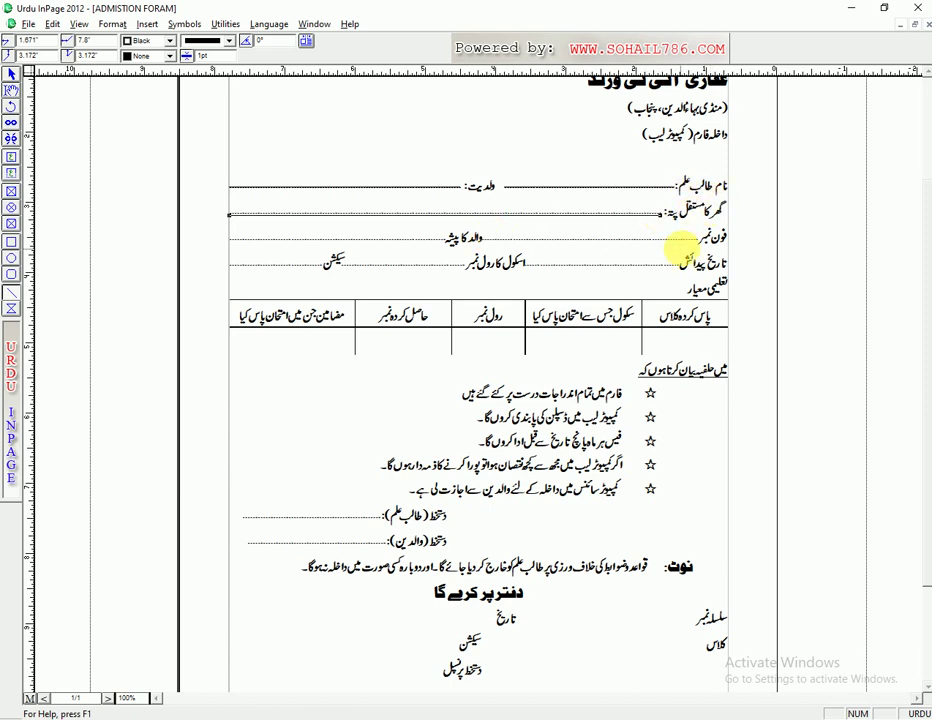
key("Up")
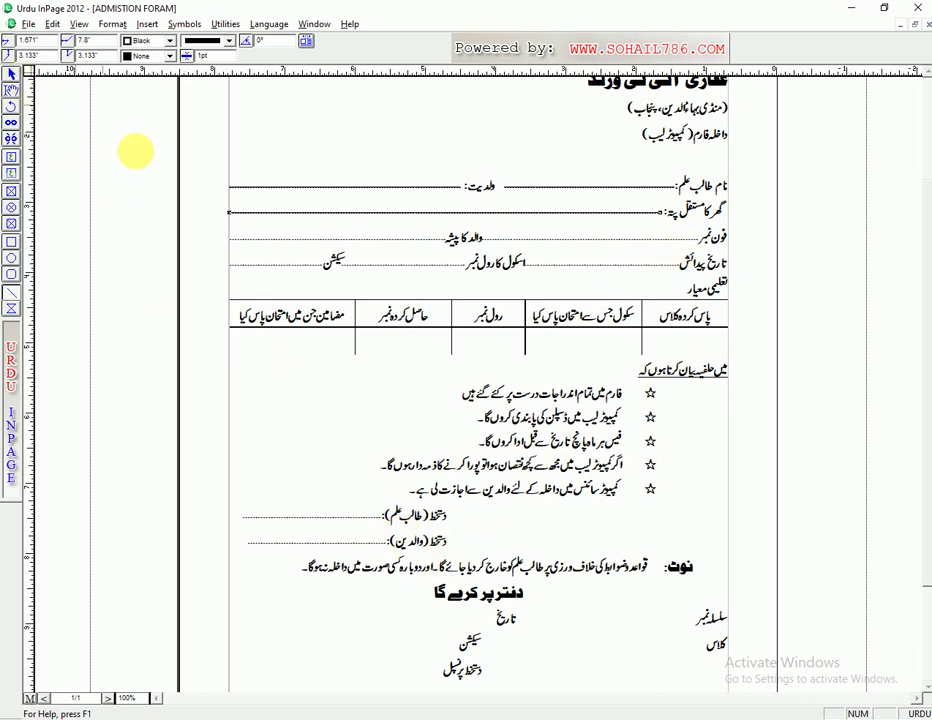
left_click(12, 92)
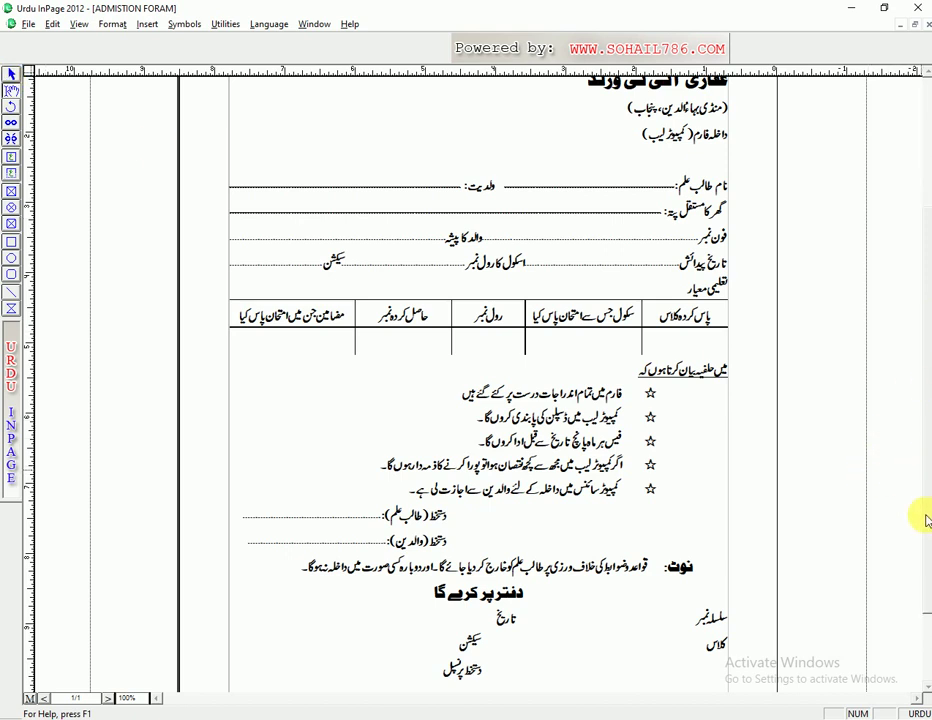
scroll(920, 520, "down", 3)
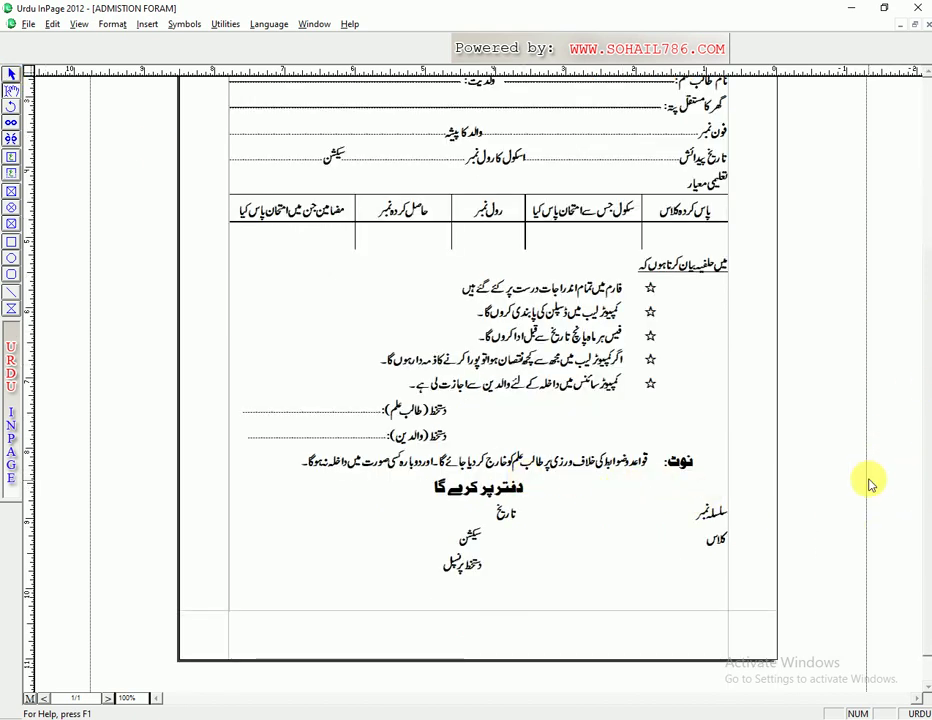
double_click(640, 462)
left_click_drag(640, 462, 588, 465)
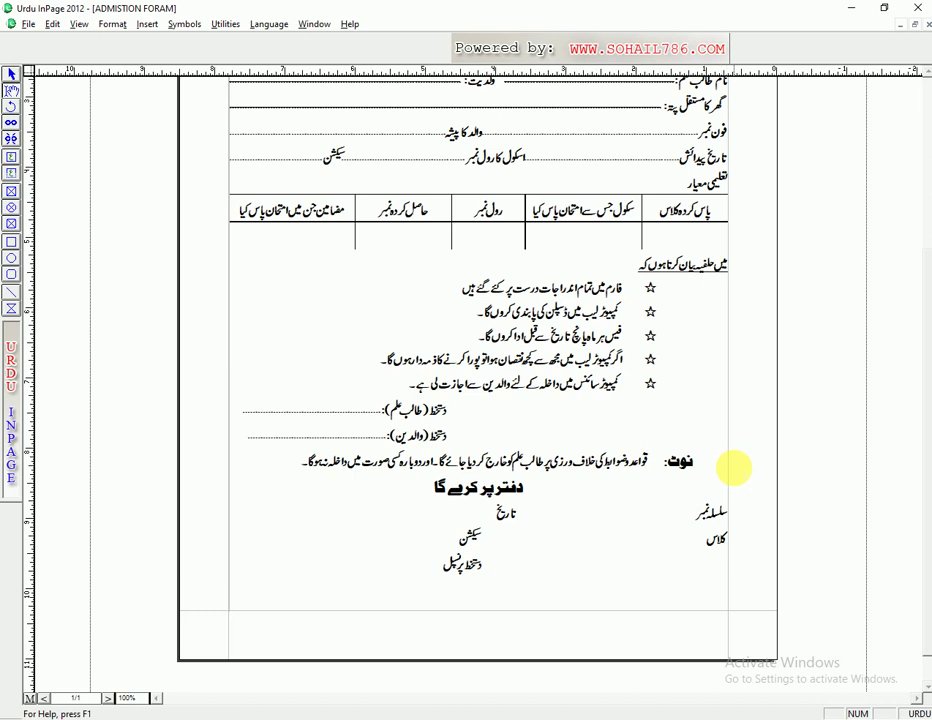
left_click_drag(699, 460, 258, 470)
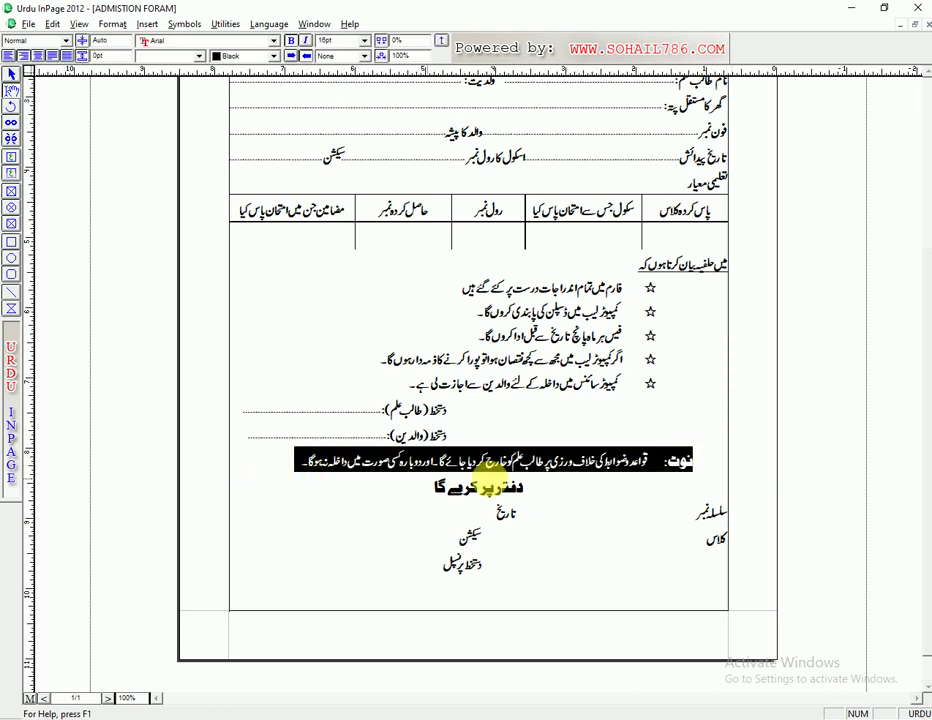
left_click(543, 460)
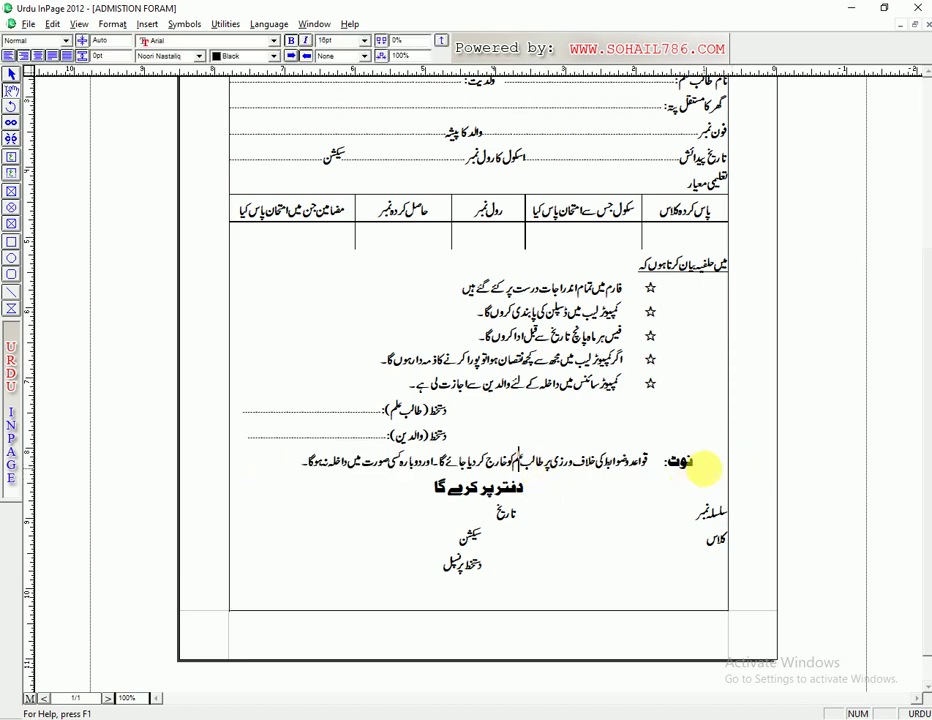
left_click(698, 461)
left_click_drag(703, 460, 289, 464)
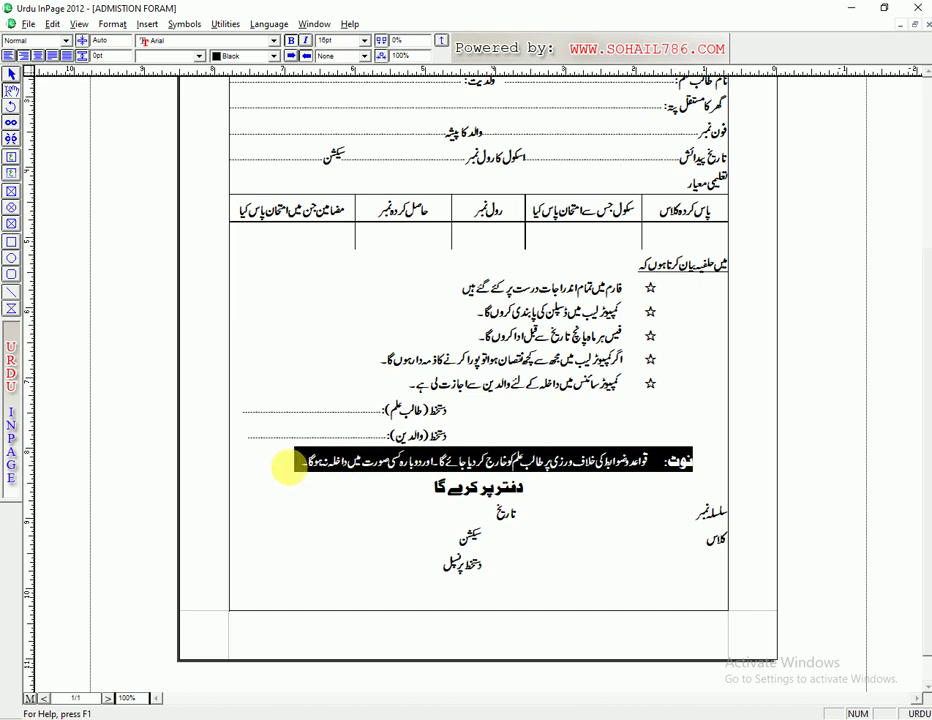
left_click(550, 461)
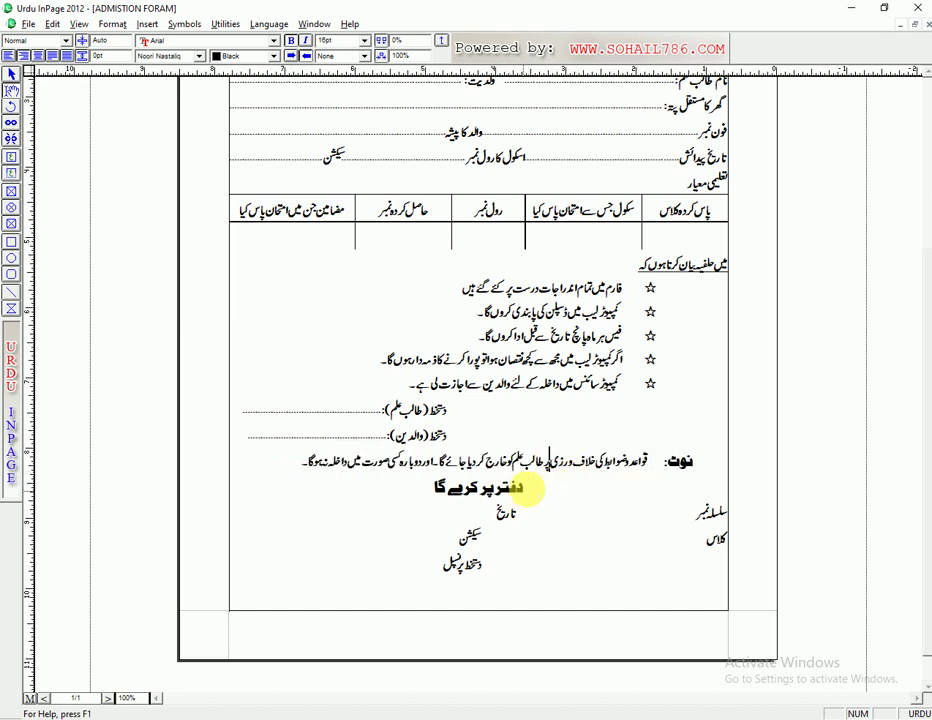
left_click(530, 490)
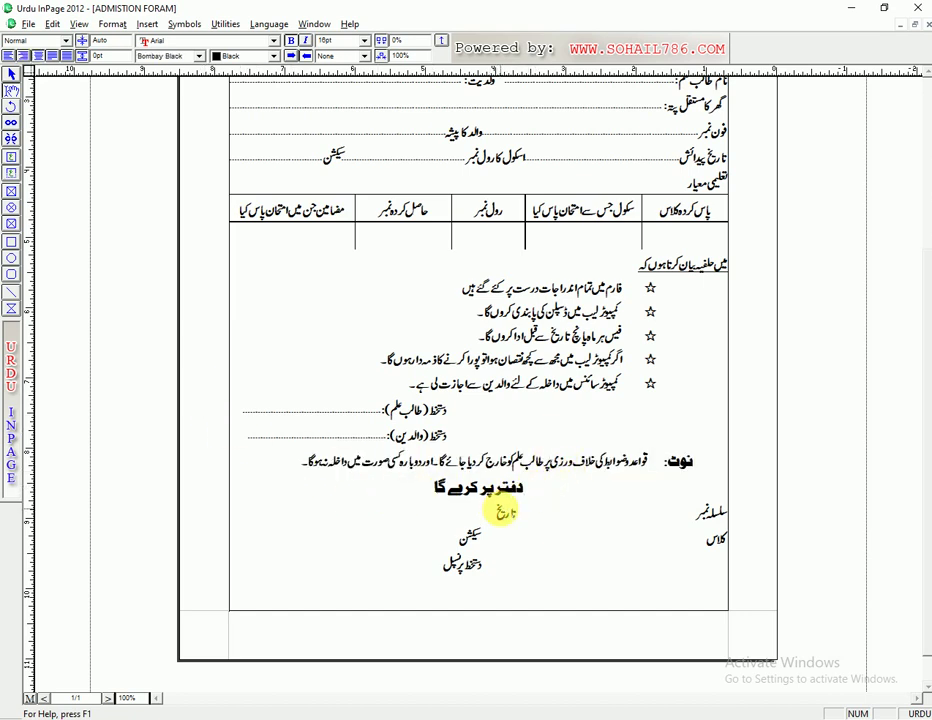
Draw a horizontal divider about 7.1 inches long between the نوٹ line and the office-use heading, nudging it up to 8.354 inches
left_click(11, 292)
mouse_move(229, 479)
left_mouse_down()
mouse_move(406, 499)
mouse_move(756, 512)
left_mouse_up()
key("ctrl+z")
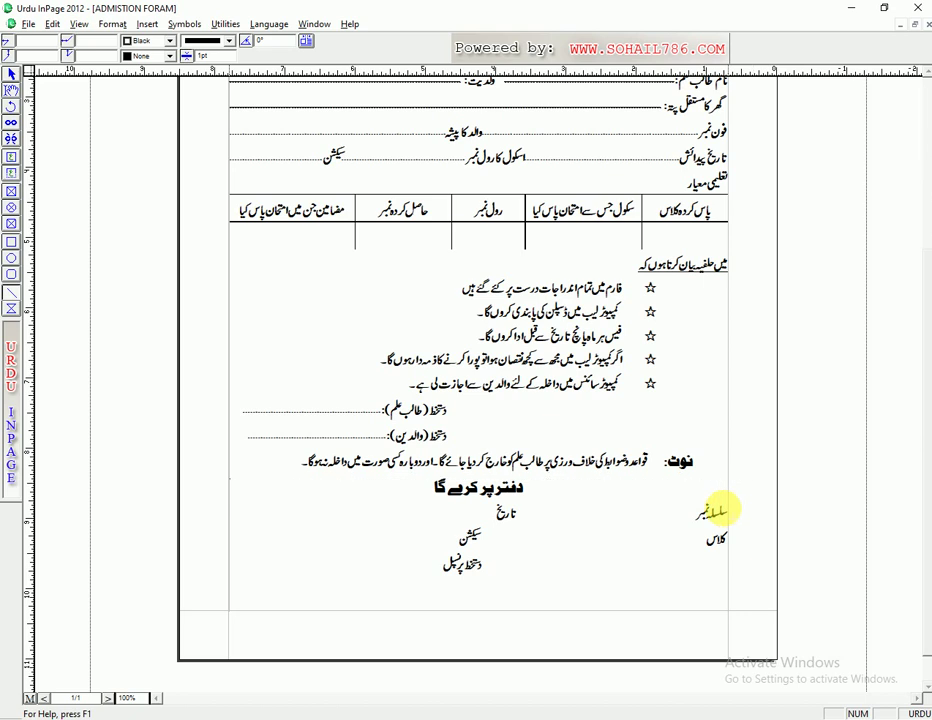
key("ctrl+y")
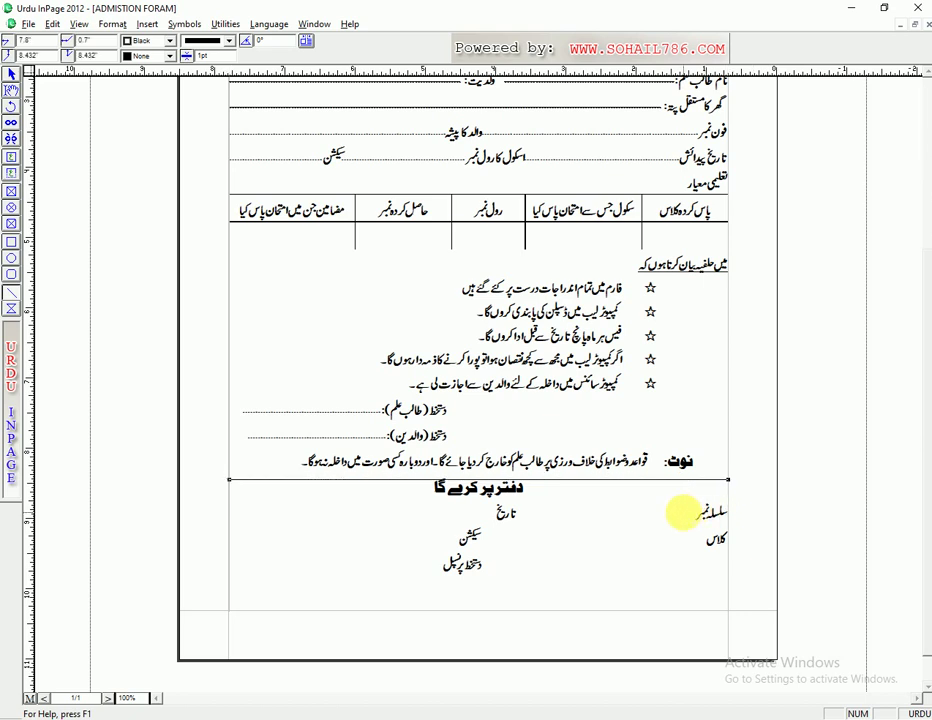
key("Up")
key("Up")
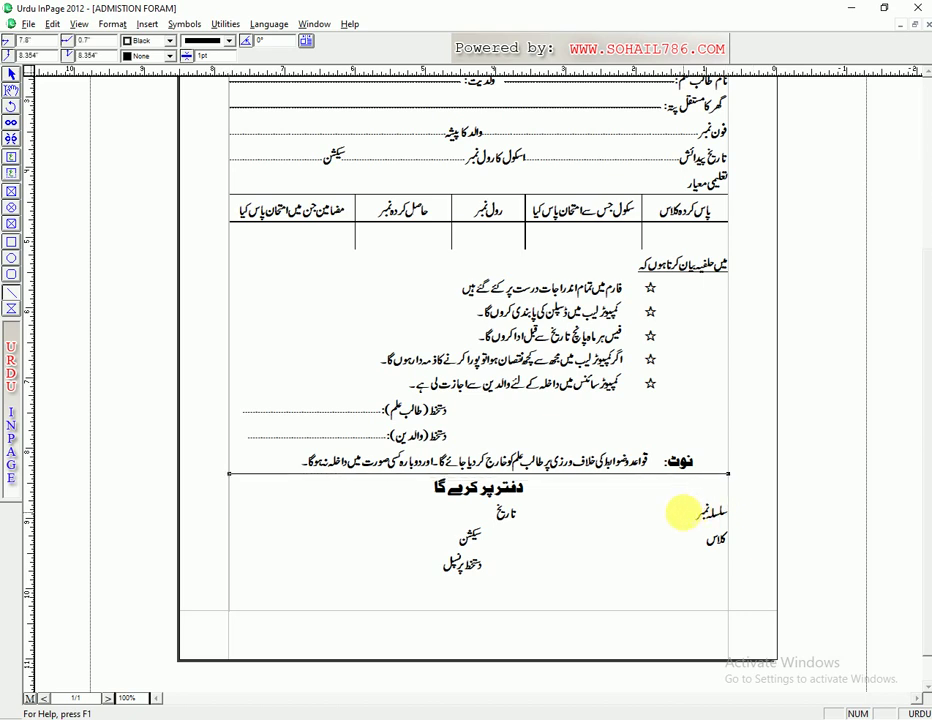
Fill the gap between سلسلہ نمبر and تاریخ with dots and add a dotted line after تاریخ that fits on the same row
left_click(246, 238)
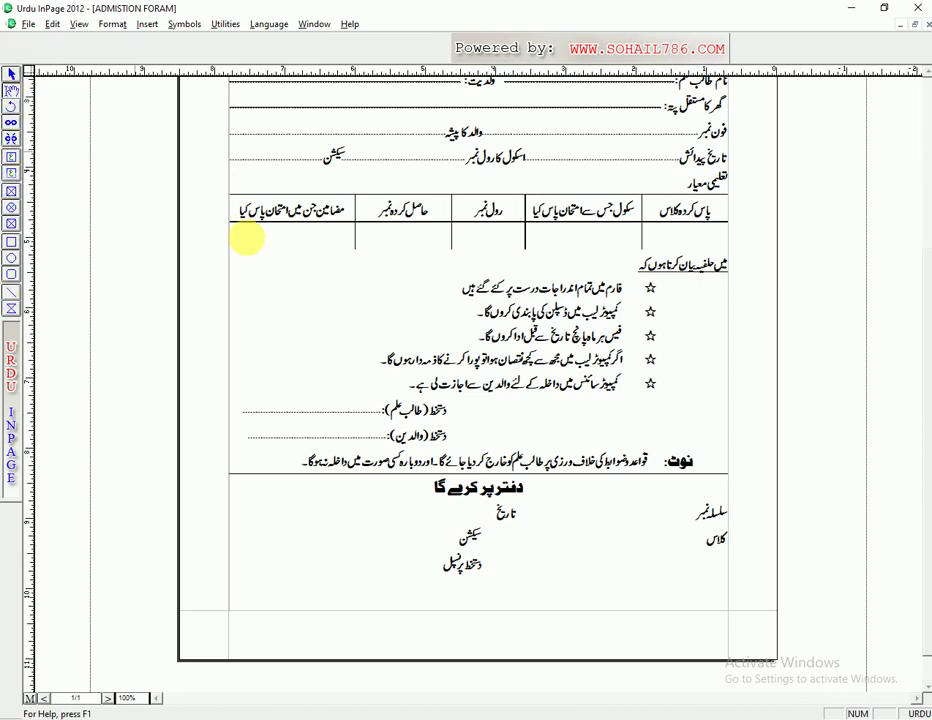
left_click_drag(693, 516, 524, 521)
key("BackSpace")
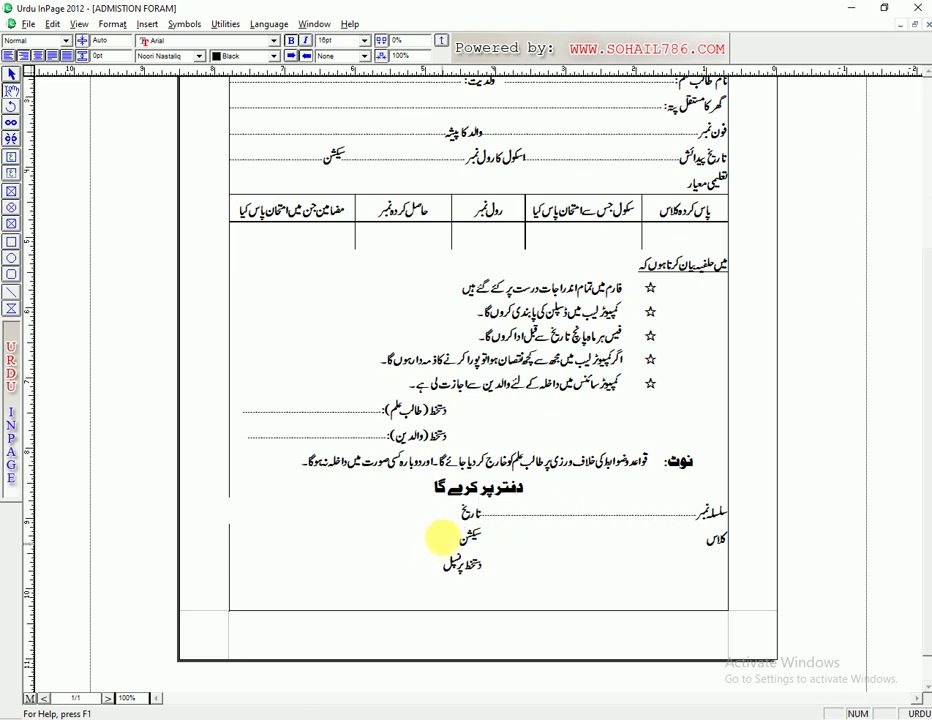
left_click(441, 515)
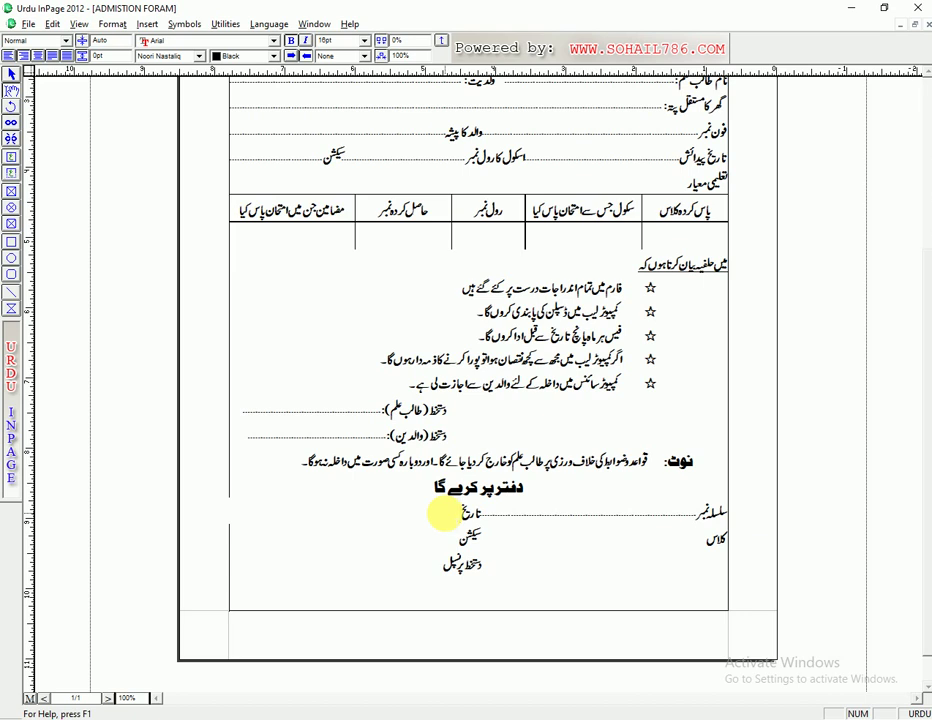
type("..................................................")
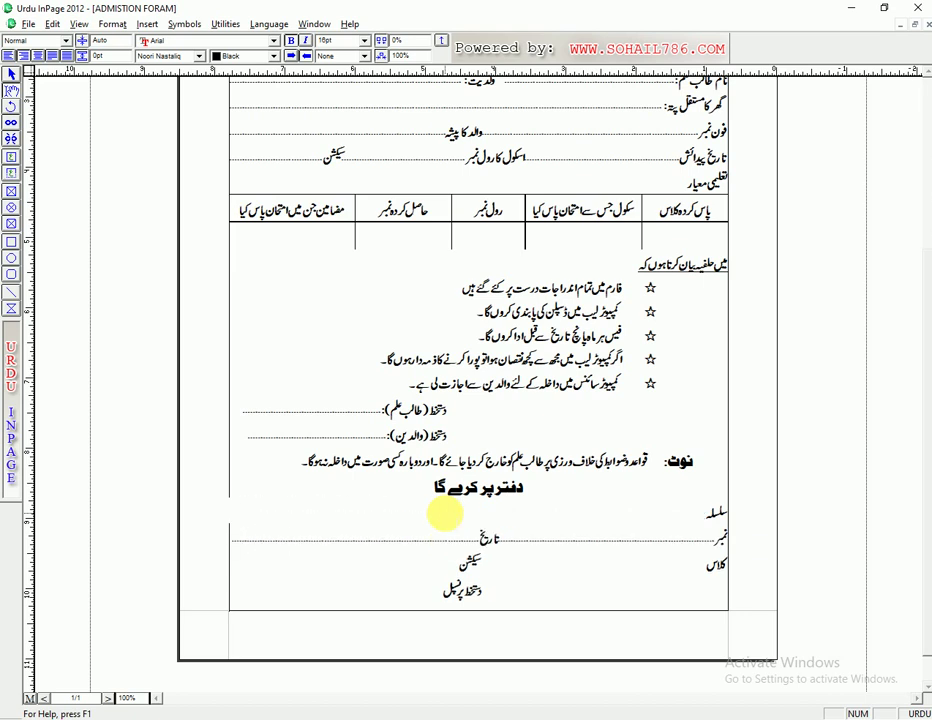
key("BackSpace")
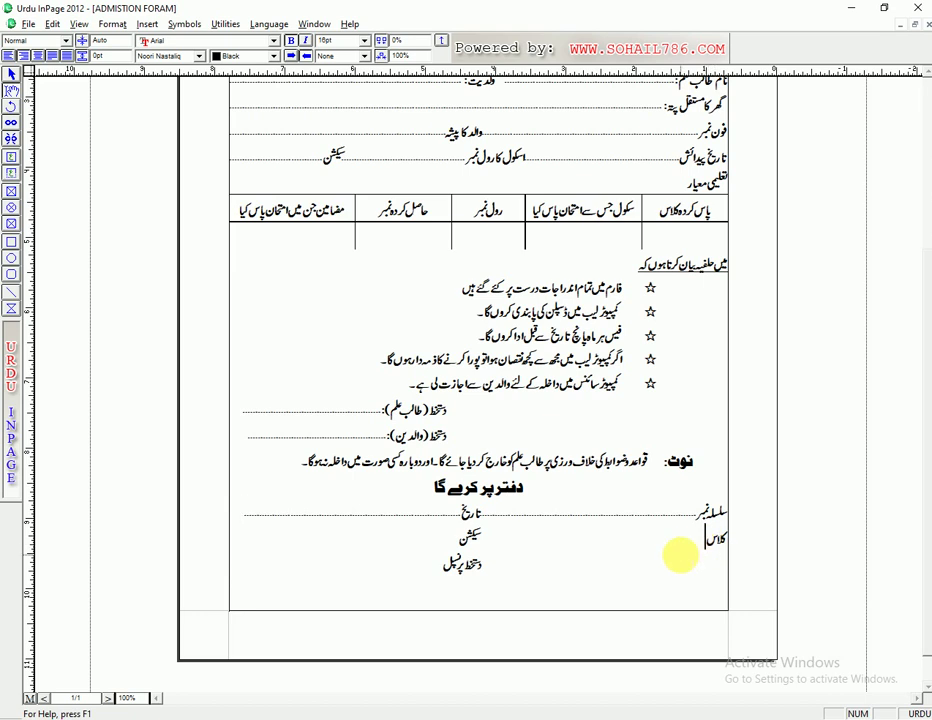
Add colons and dotted lines after کلاس and سیکشن, and add colons after تاریخ and سلسلہ نمبر
type(":............")
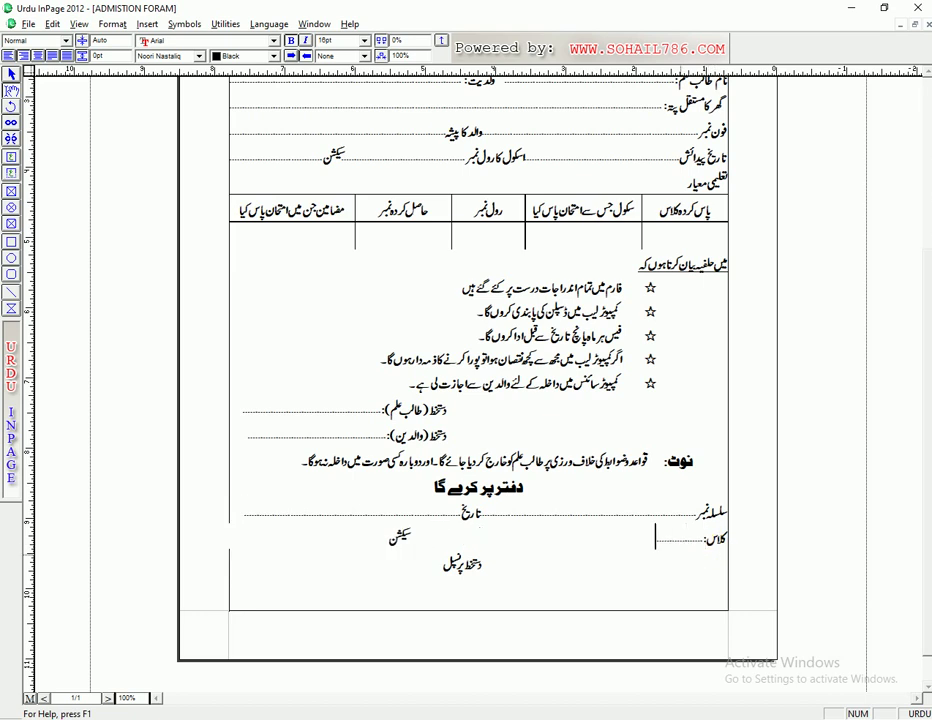
key("Tab")
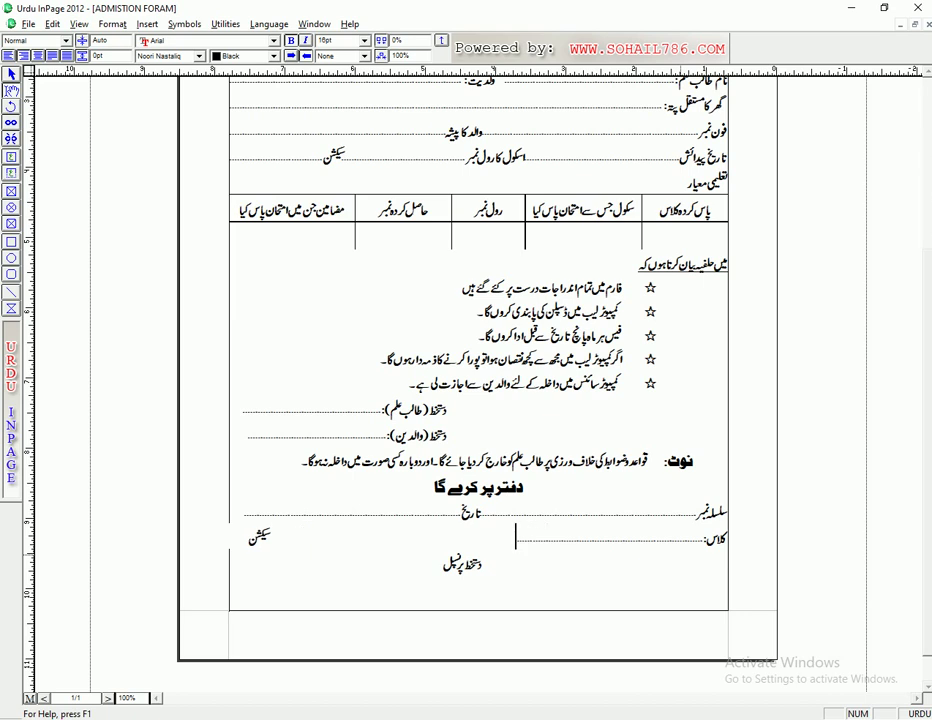
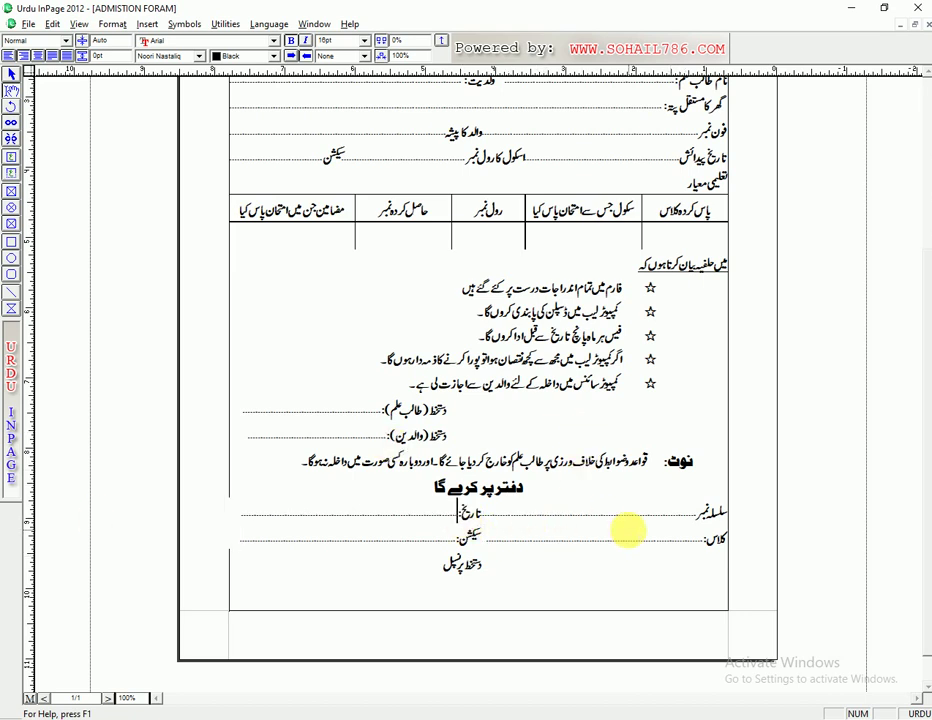
left_click(700, 513)
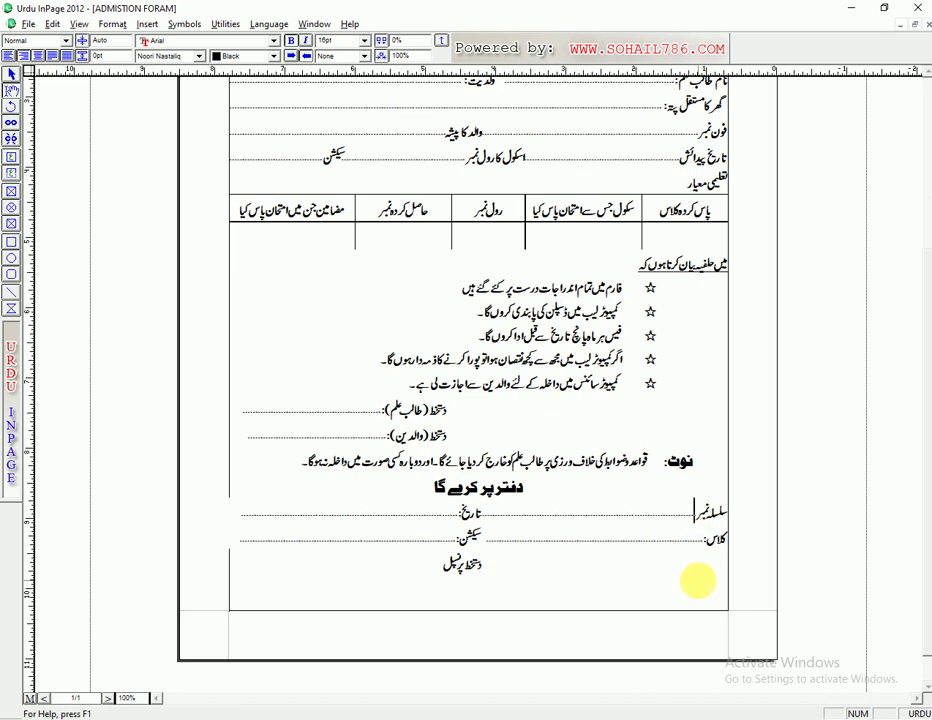
Force-justify the سلسلہ نمبر and کلاس rows so they span the full text width
left_click_drag(537, 508, 549, 547)
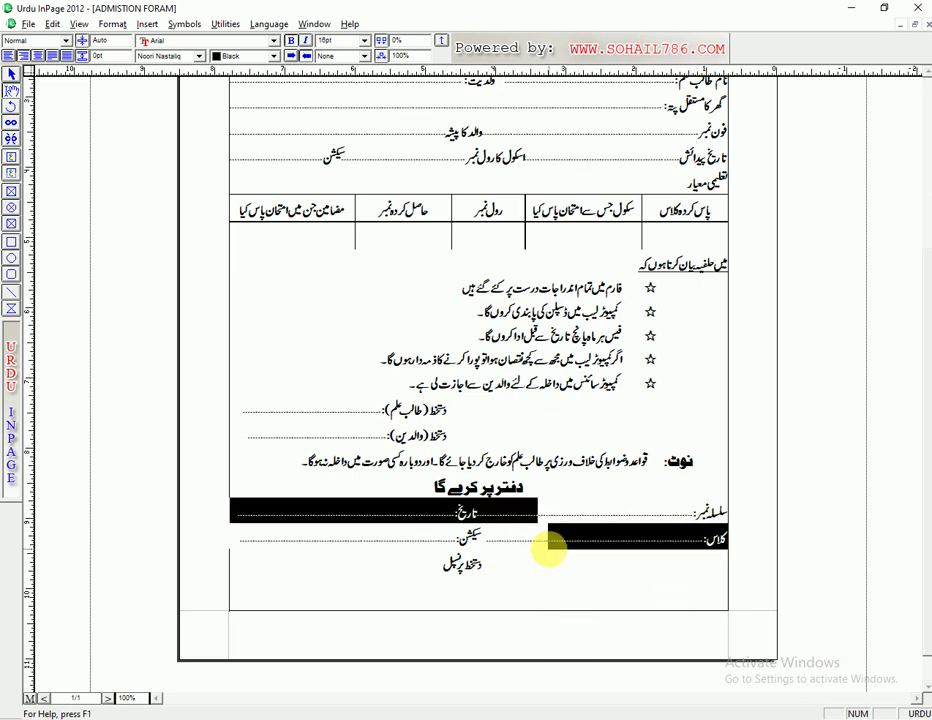
left_click(67, 57)
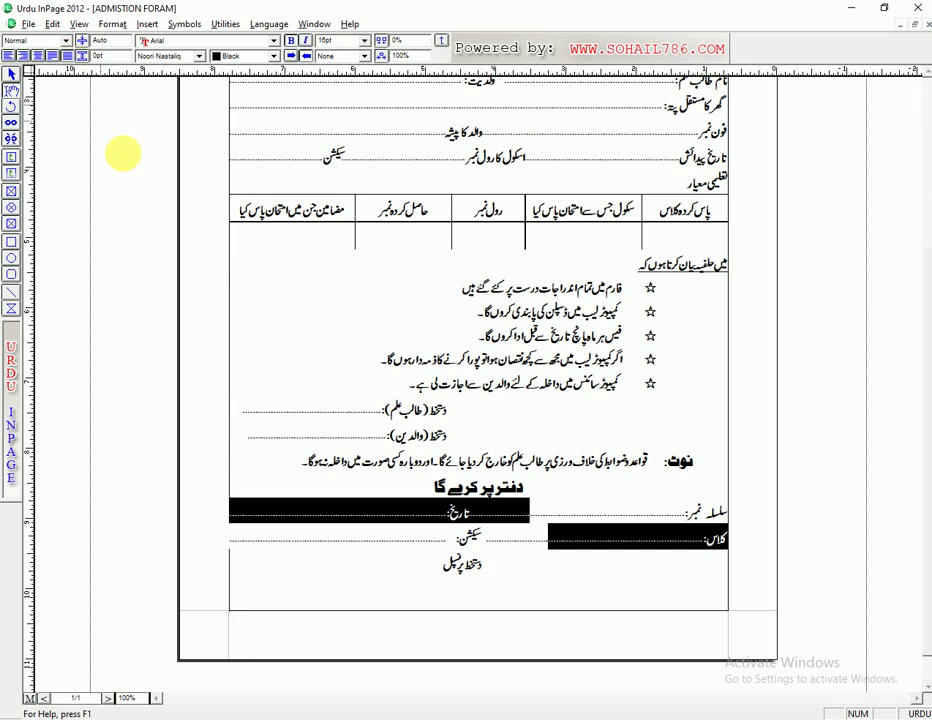
left_click(503, 552)
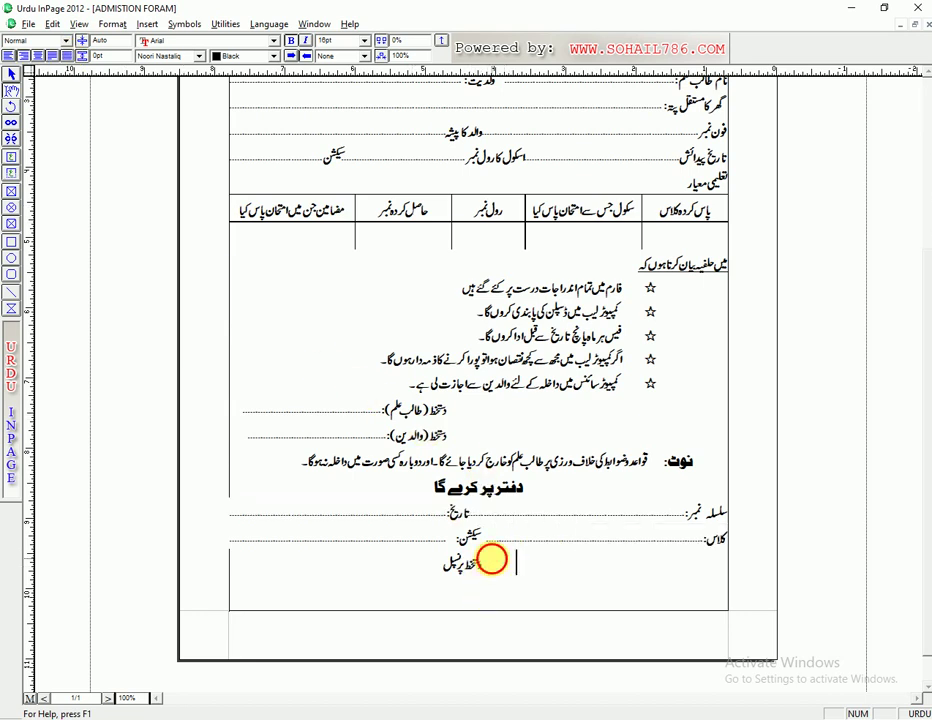
Remove the empty space before دستخط پرنسپل and add a blank line between the کلاس row and it
left_click_drag(505, 566, 728, 568)
left_click(516, 568)
left_click_drag(491, 563, 733, 570)
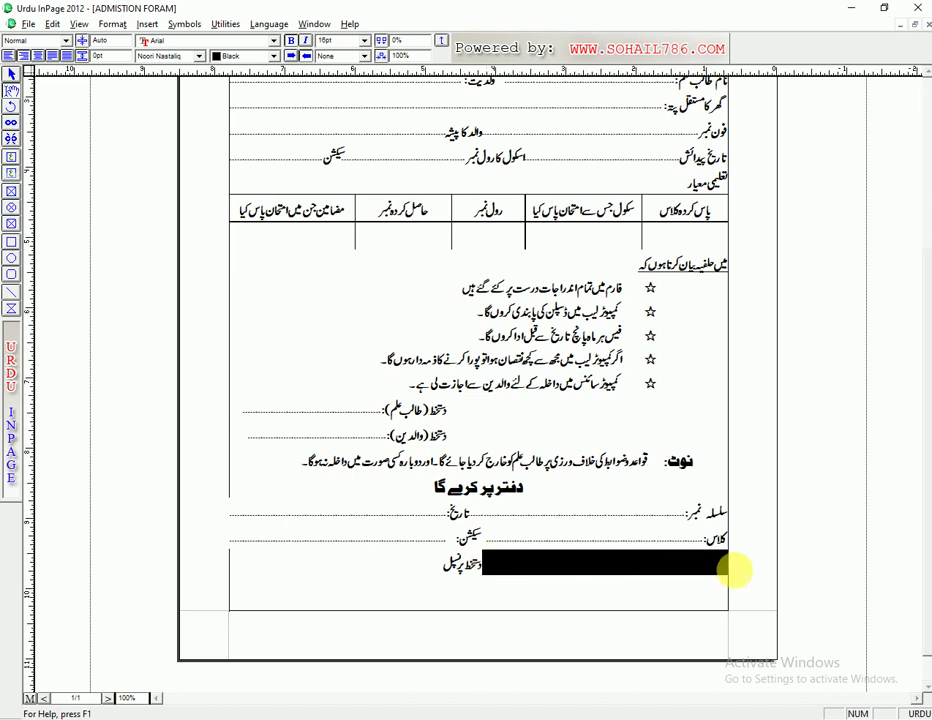
key("Delete")
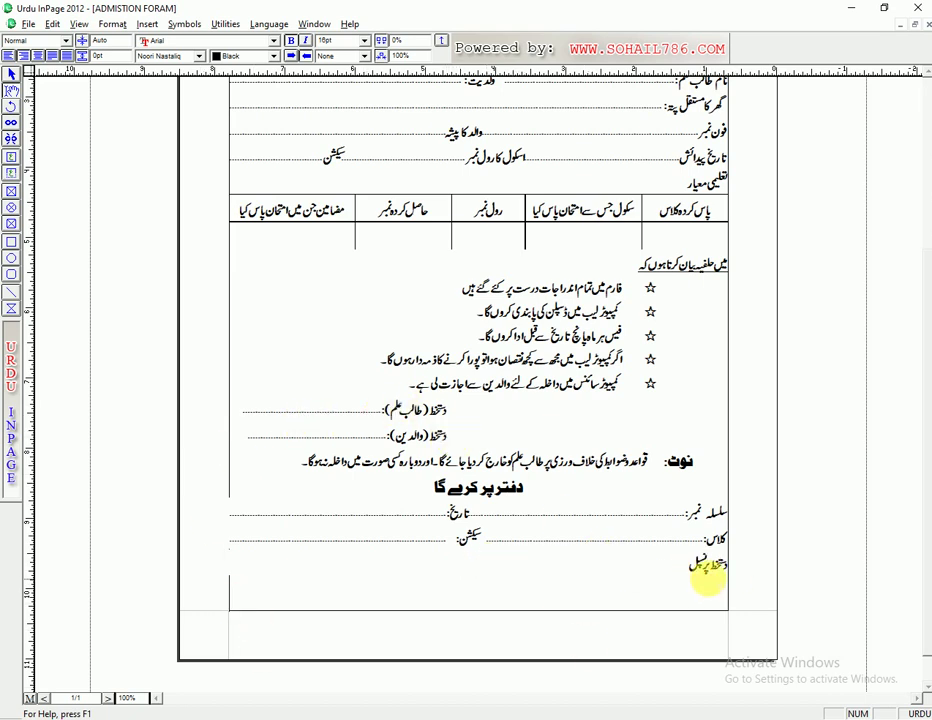
key("Return")
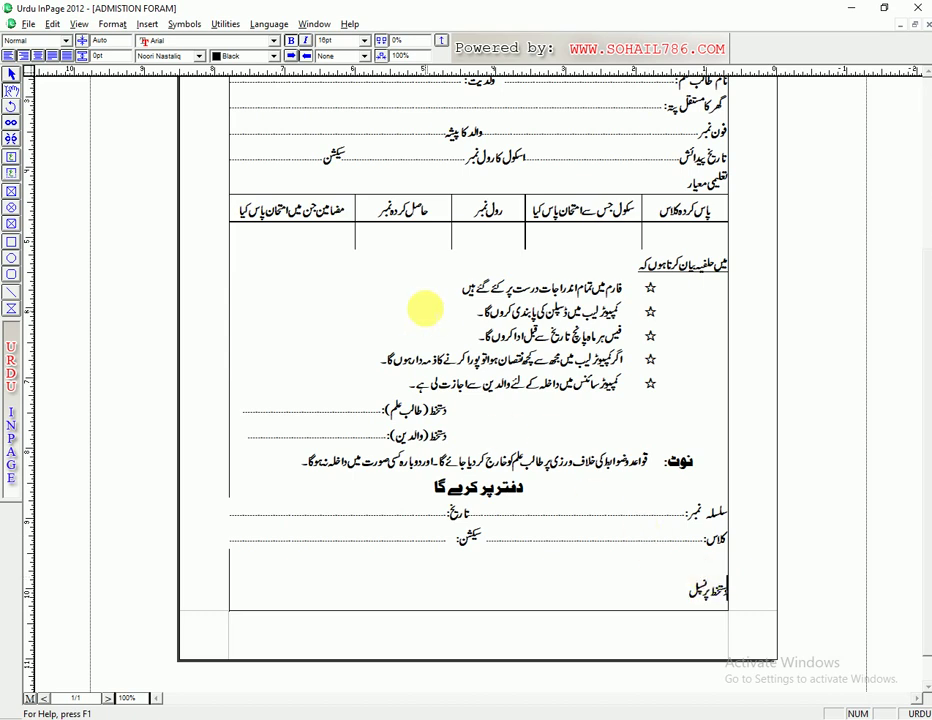
Set the beginning indent of the دستخط پرنسپل paragraph to 4 inches
key("ctrl+shift+f")
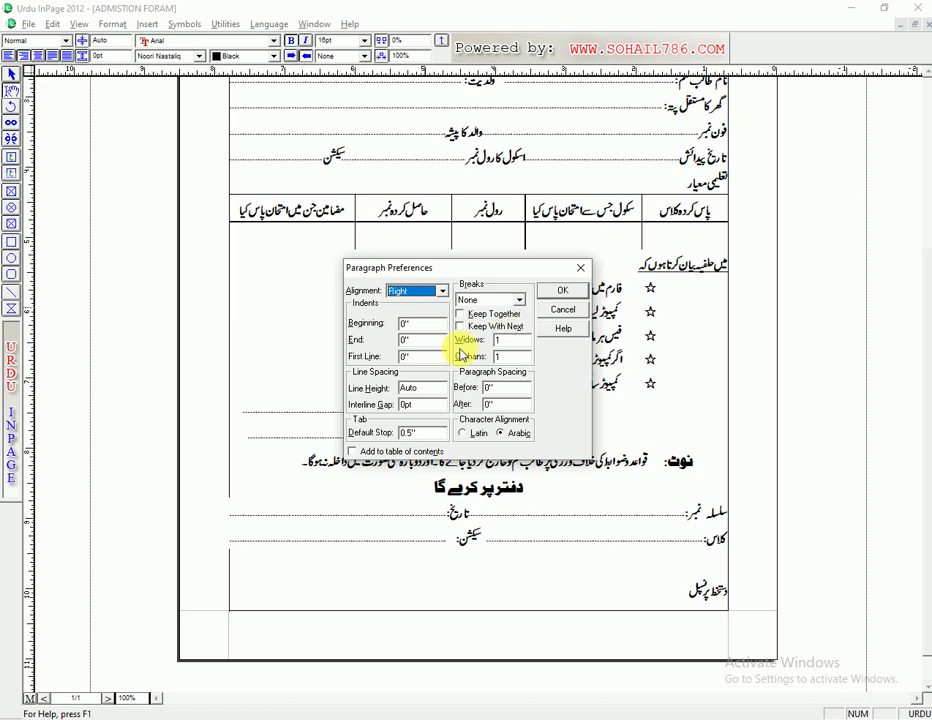
left_click(418, 324)
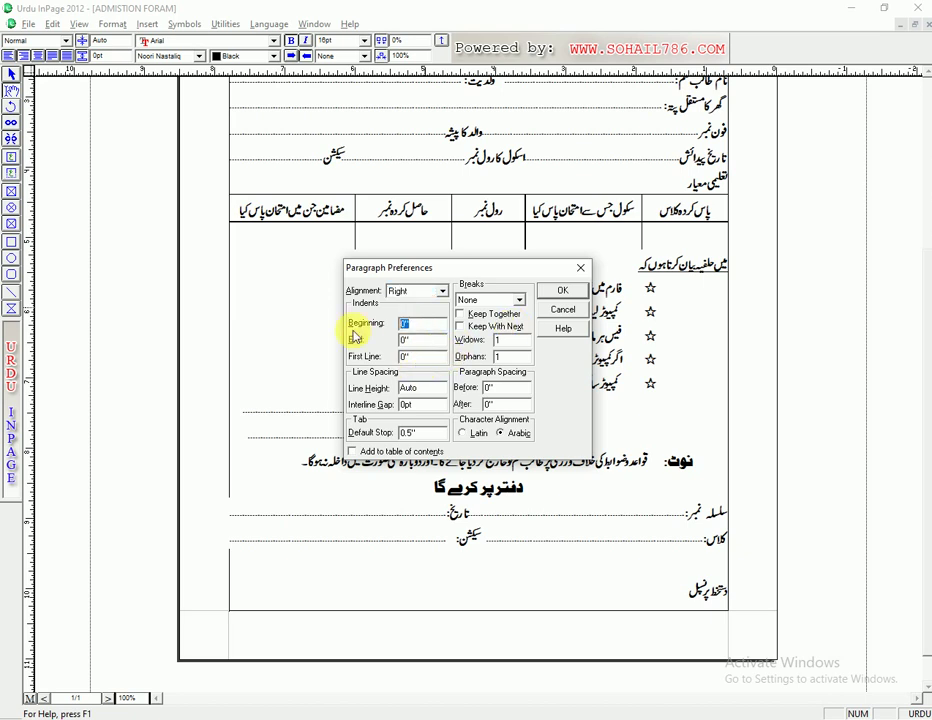
type("4")
key("Return")
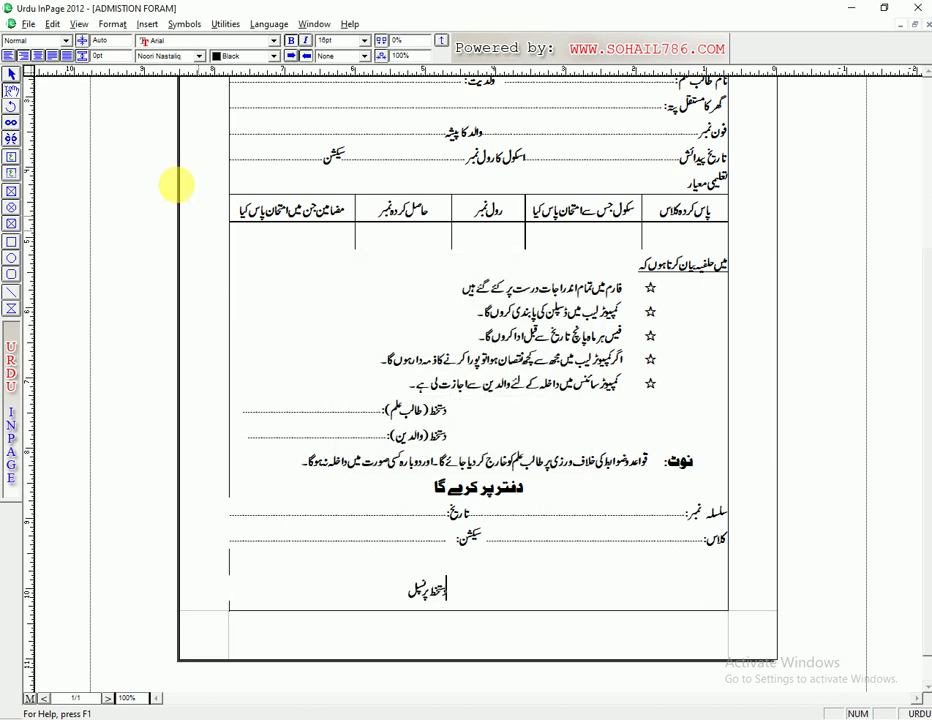
Look over the document and application preferences, closing each without changes
left_click(47, 26)
mouse_move(118, 310)
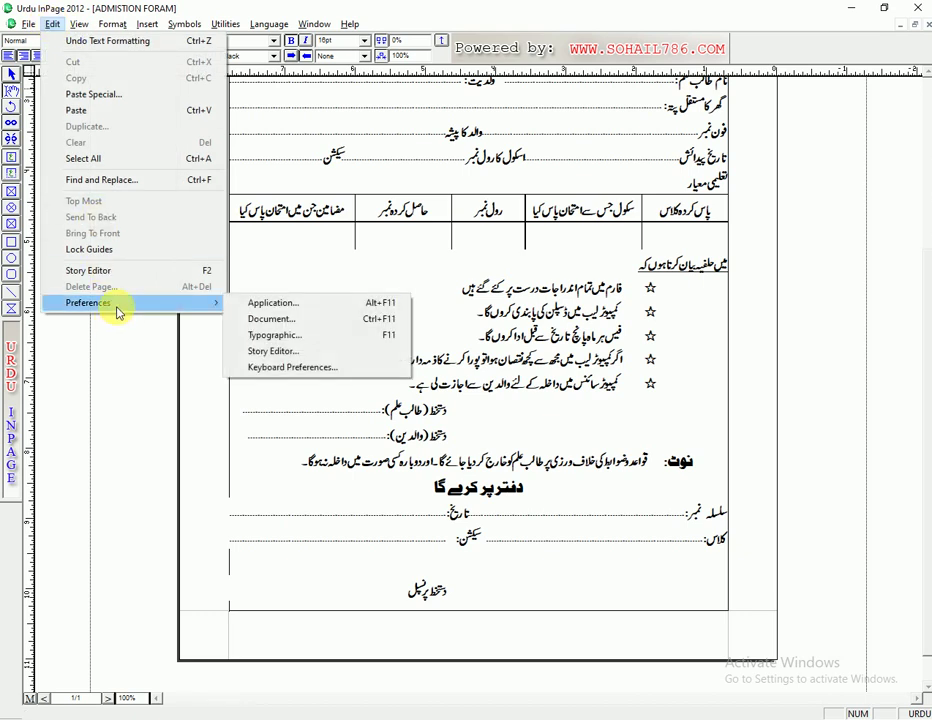
left_click(262, 318)
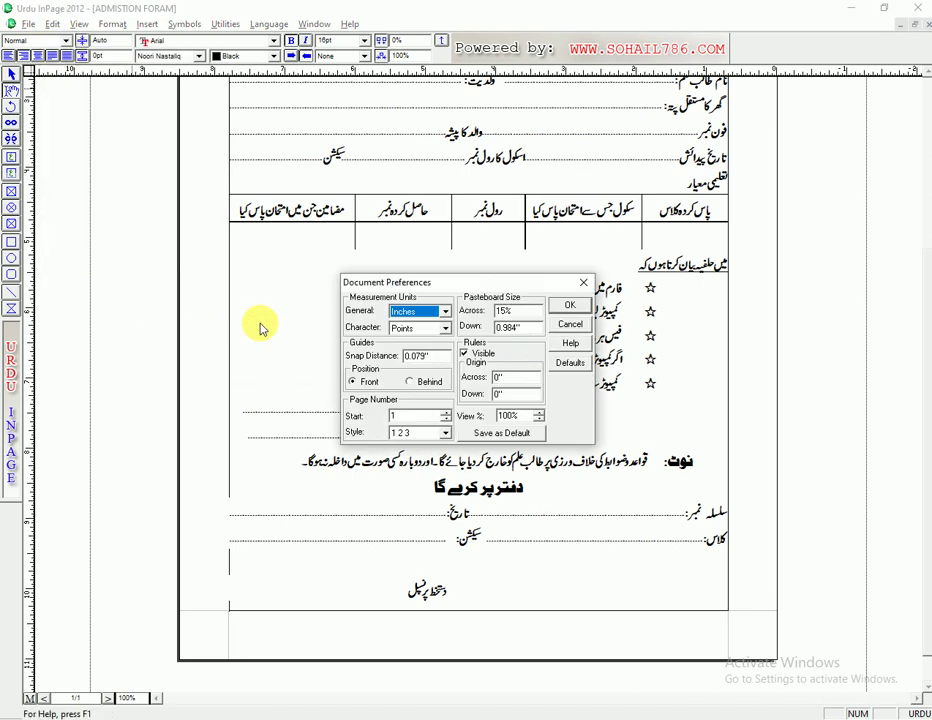
left_click(570, 324)
left_click(52, 24)
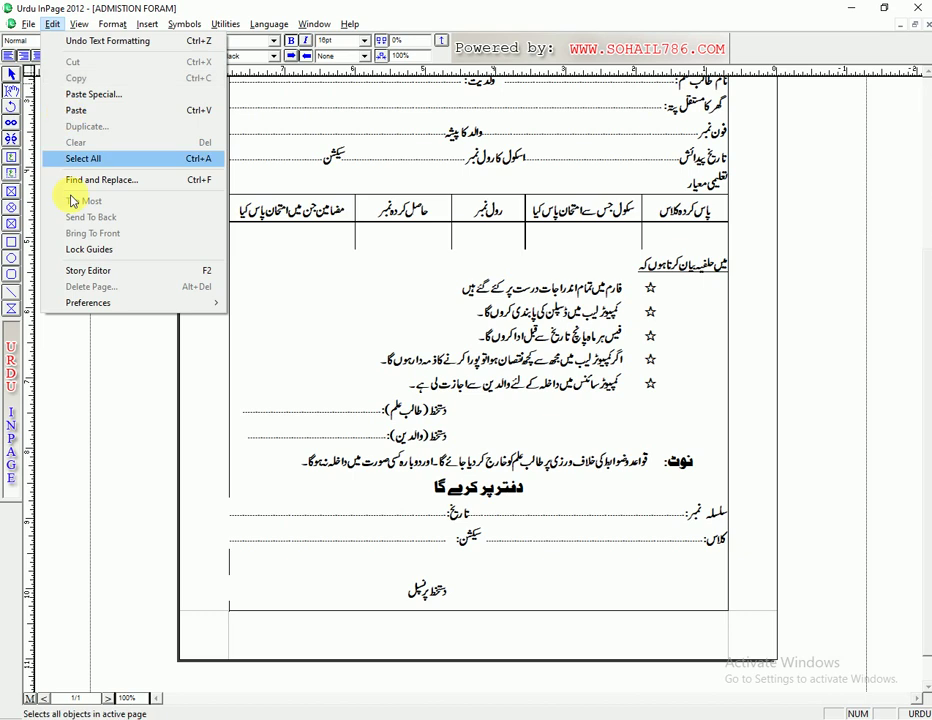
mouse_move(166, 304)
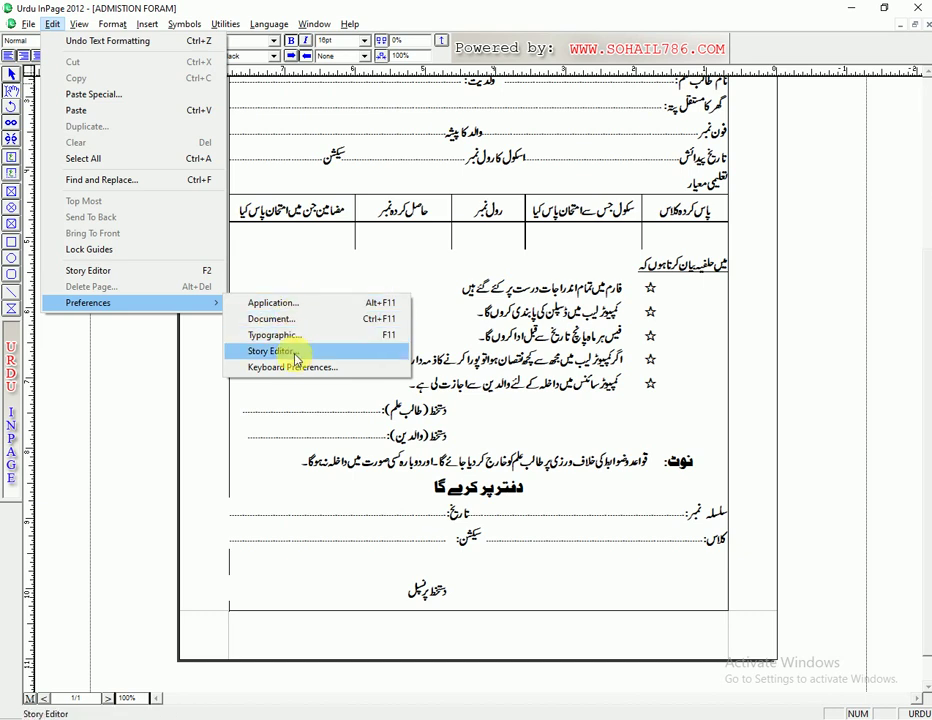
left_click(283, 305)
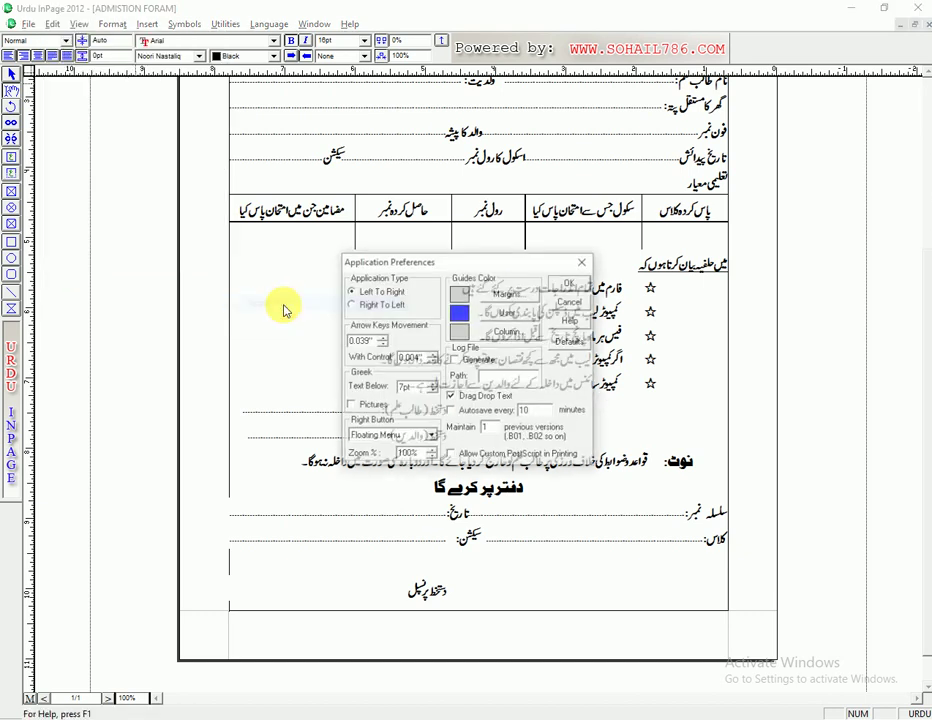
left_click(574, 302)
Review the alignment, indent and spacing settings of the دستخط پرنسپل paragraph without changing them
left_click(99, 25)
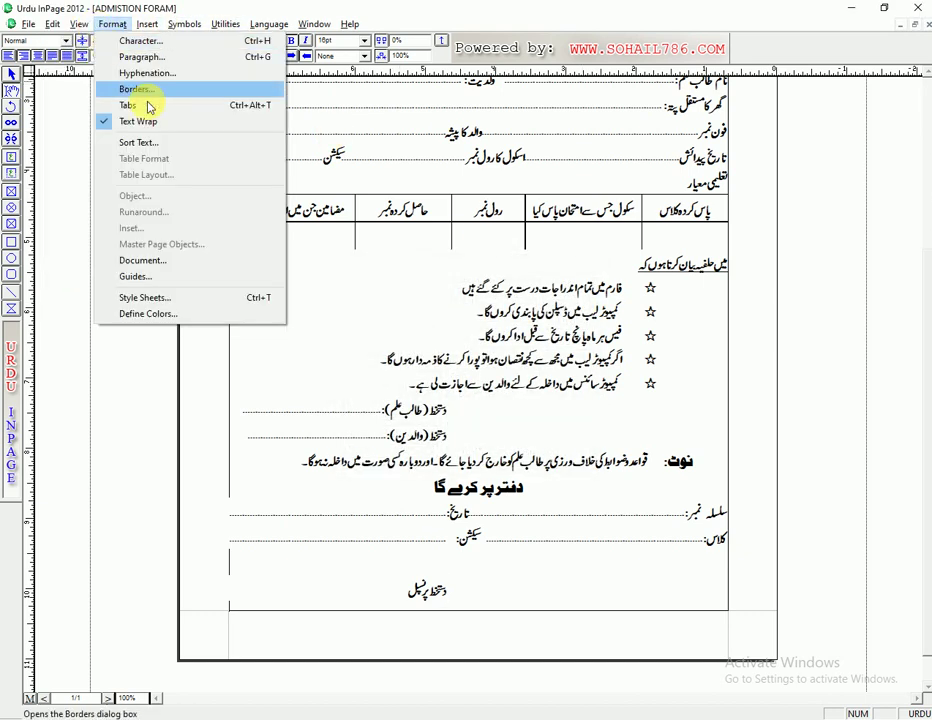
left_click(135, 57)
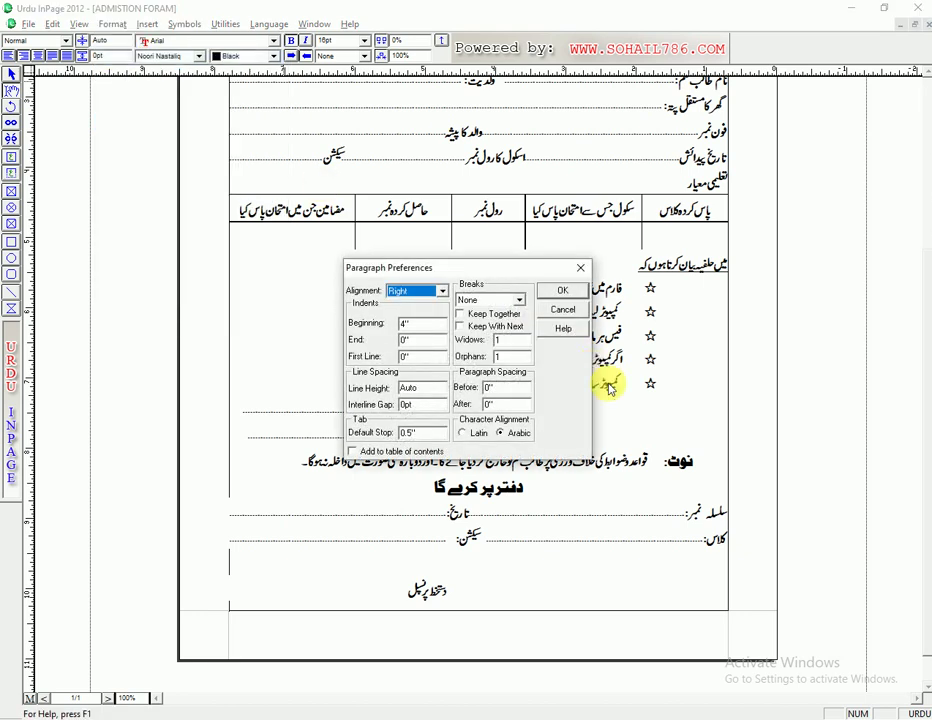
left_click(557, 308)
left_click(112, 24)
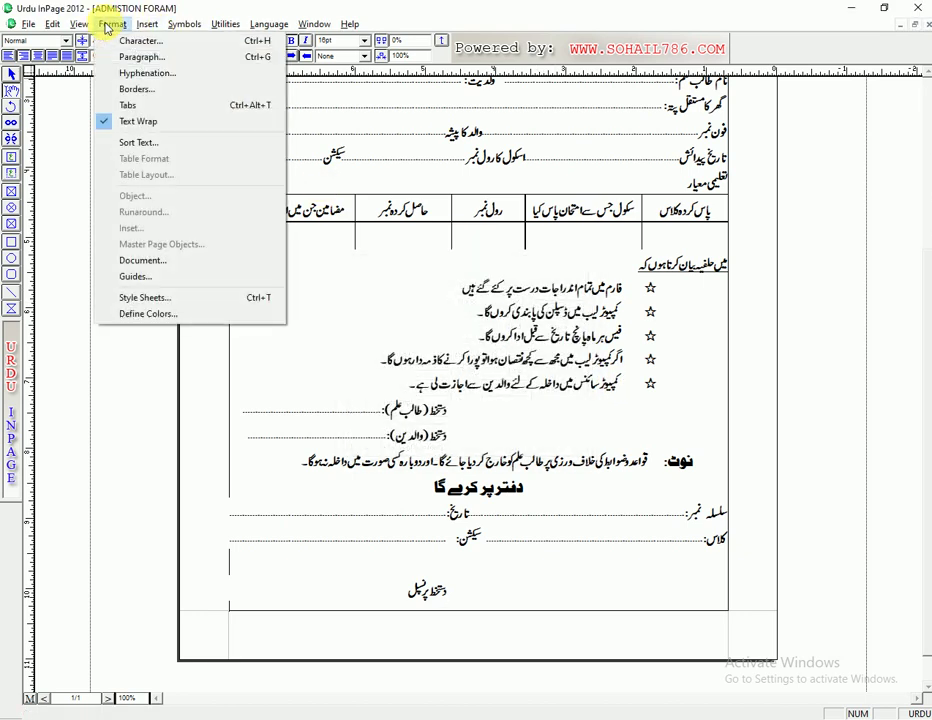
left_click(143, 57)
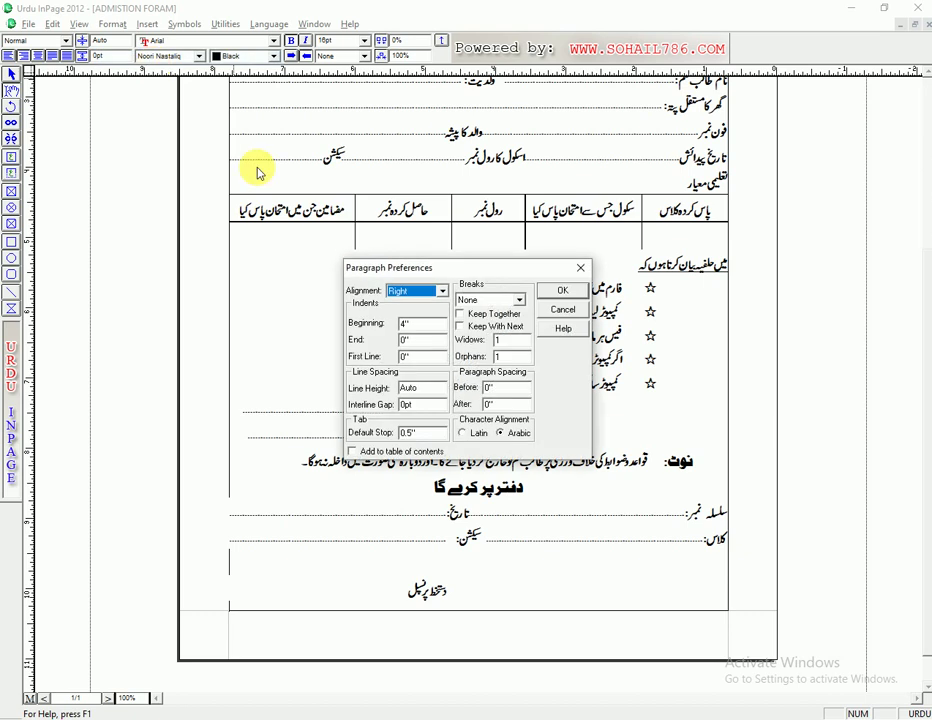
left_click(564, 310)
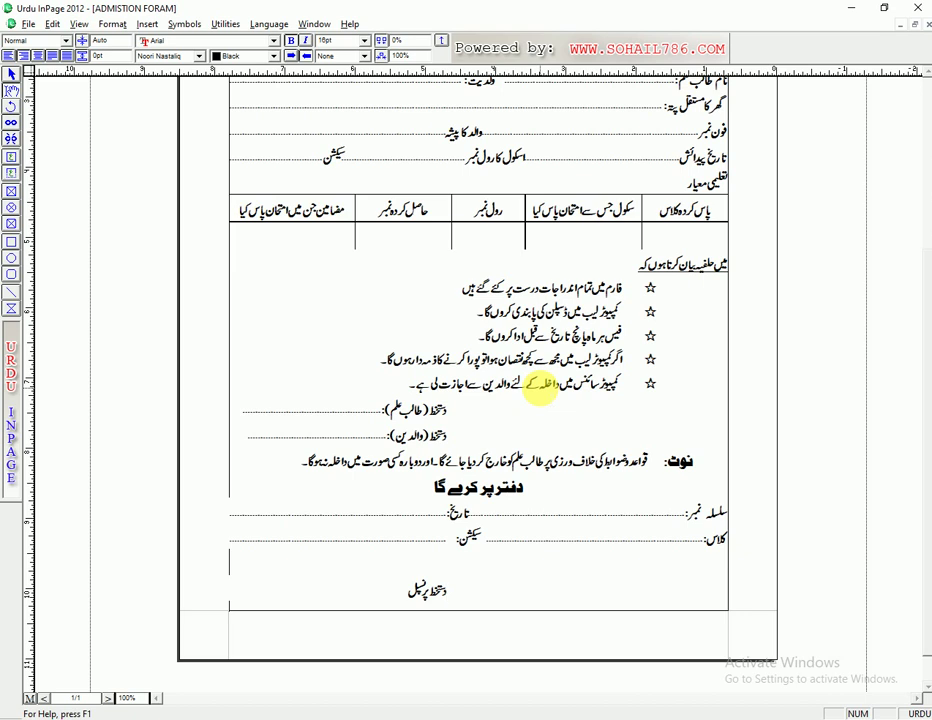
key("ctrl+m")
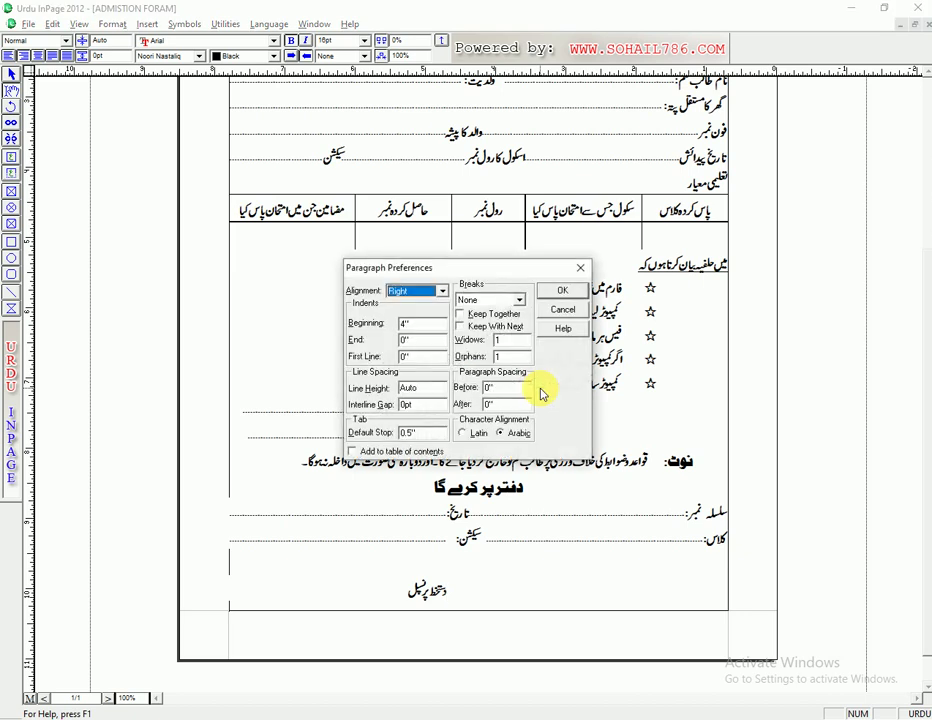
left_click(568, 312)
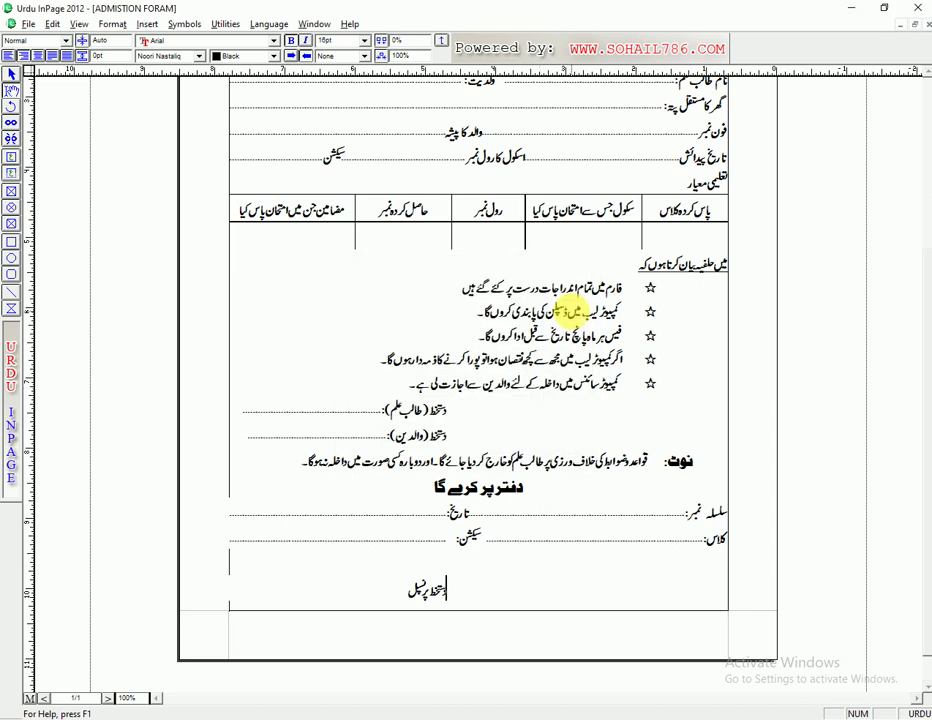
left_click(112, 23)
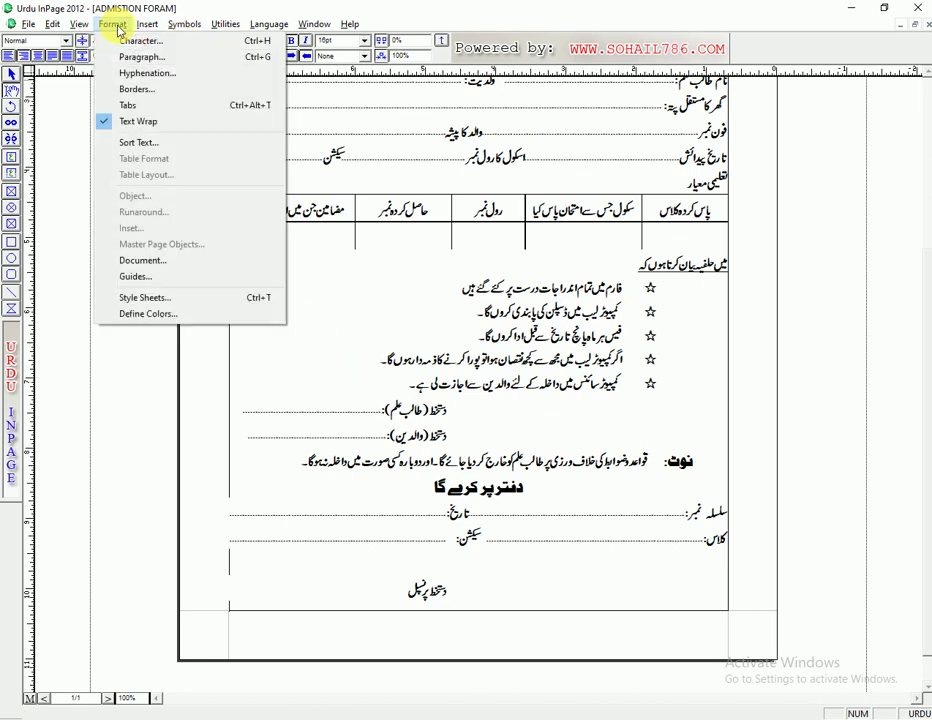
left_click(145, 58)
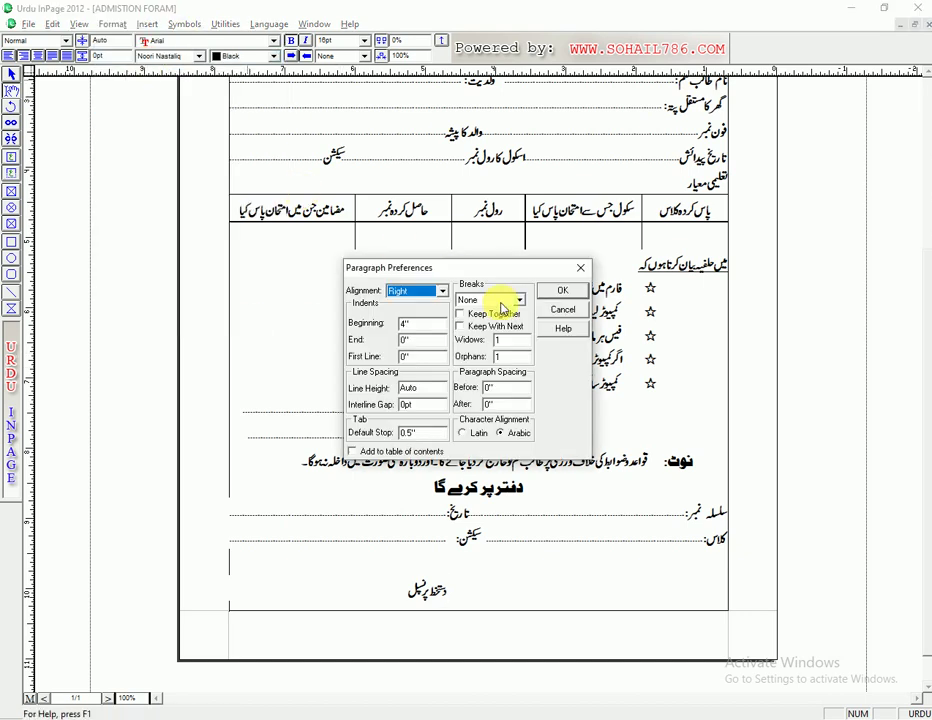
left_click(566, 311)
left_click(112, 23)
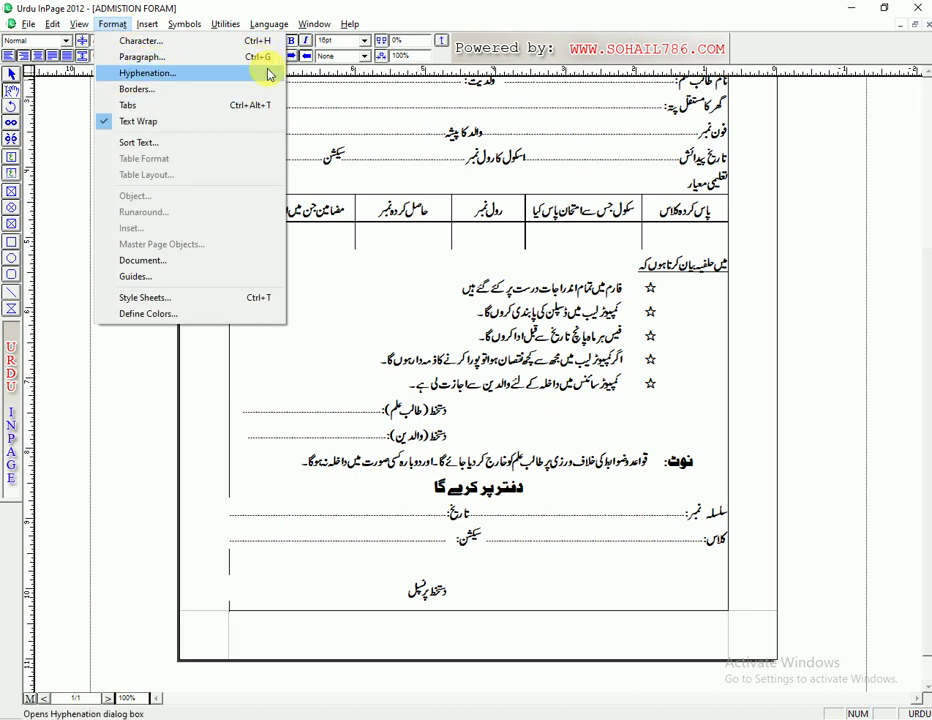
Check the paragraph indent and line height settings of the first starred declaration item
left_click(441, 282)
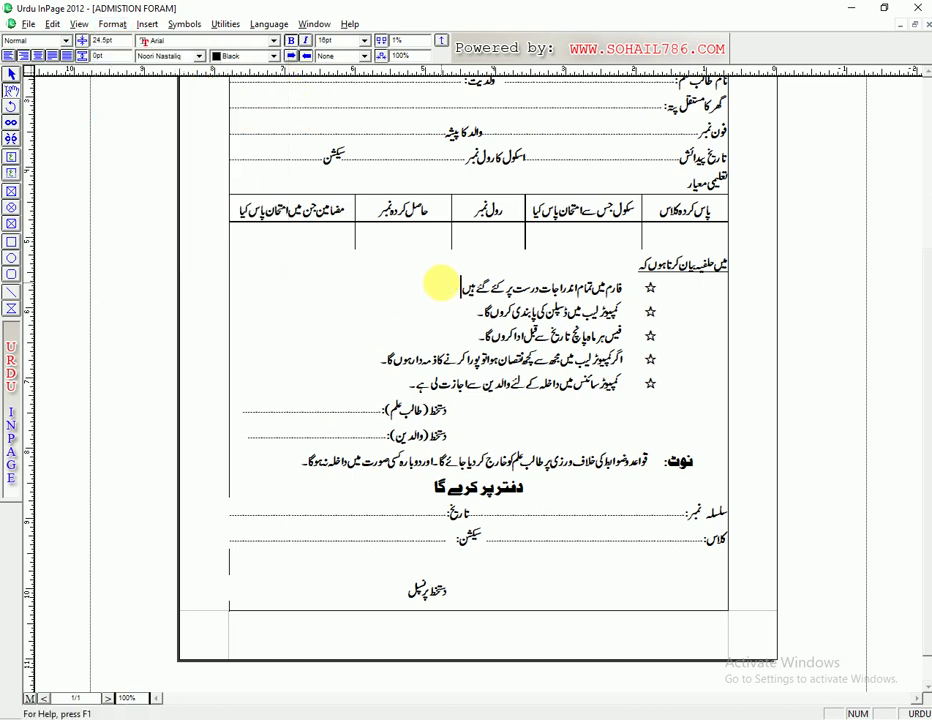
key("ctrl+shift+f")
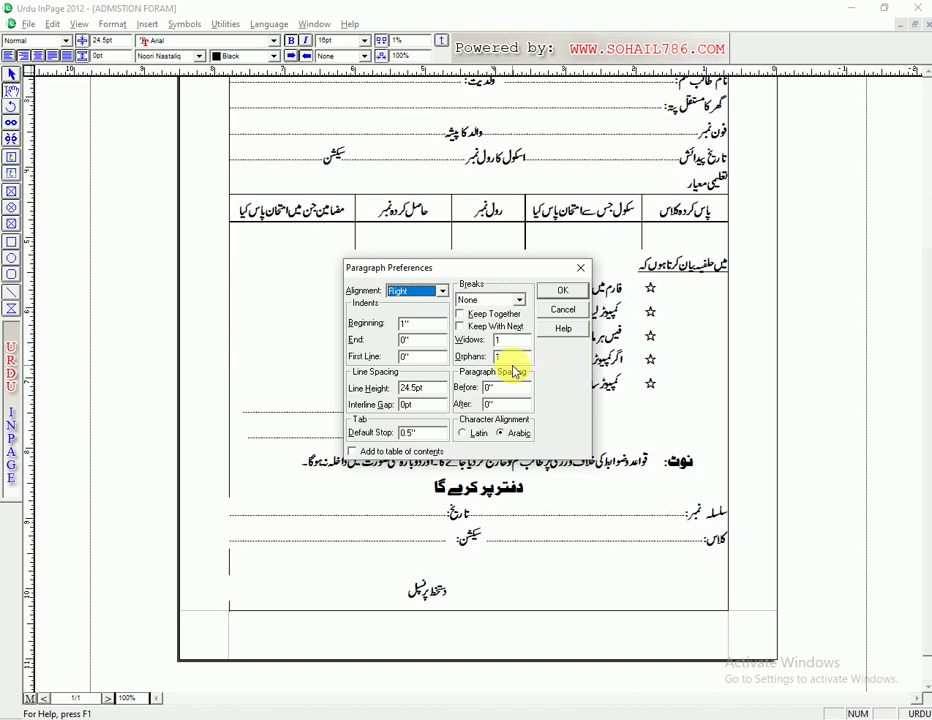
left_click(563, 310)
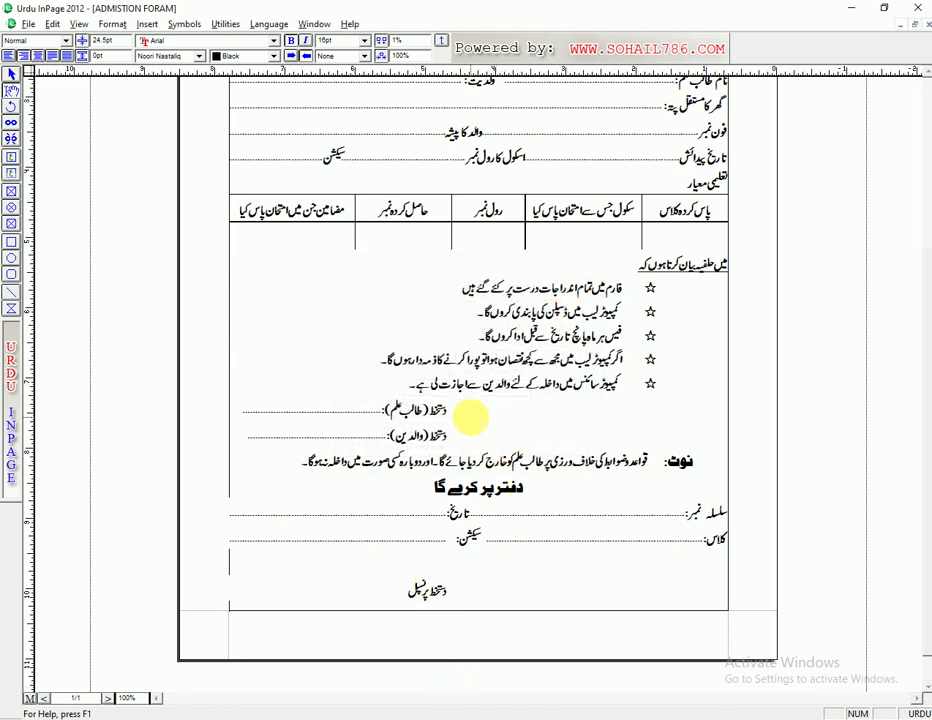
key("ctrl+shift+f")
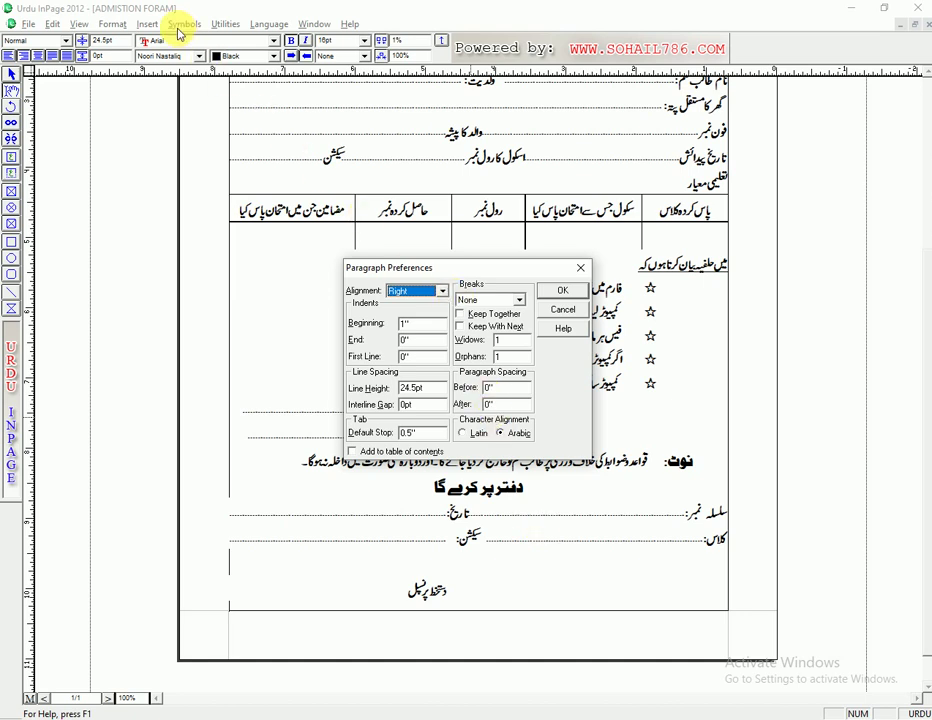
left_click(566, 311)
Add a colon and a dotted signature line after دستخط پرنسپل that fits on the same row
left_click(410, 589)
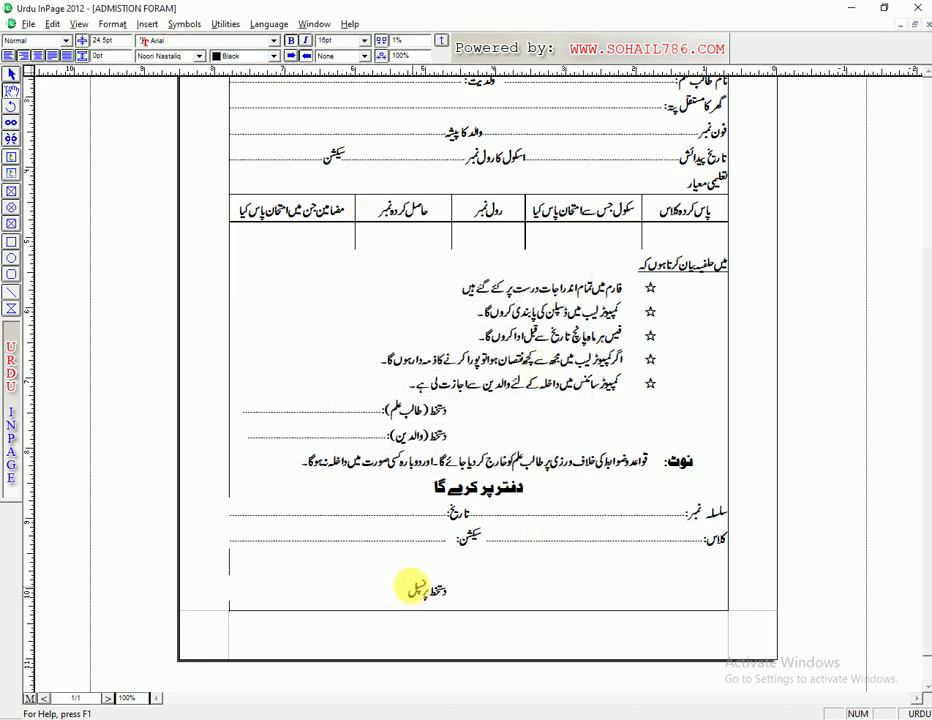
type(":")
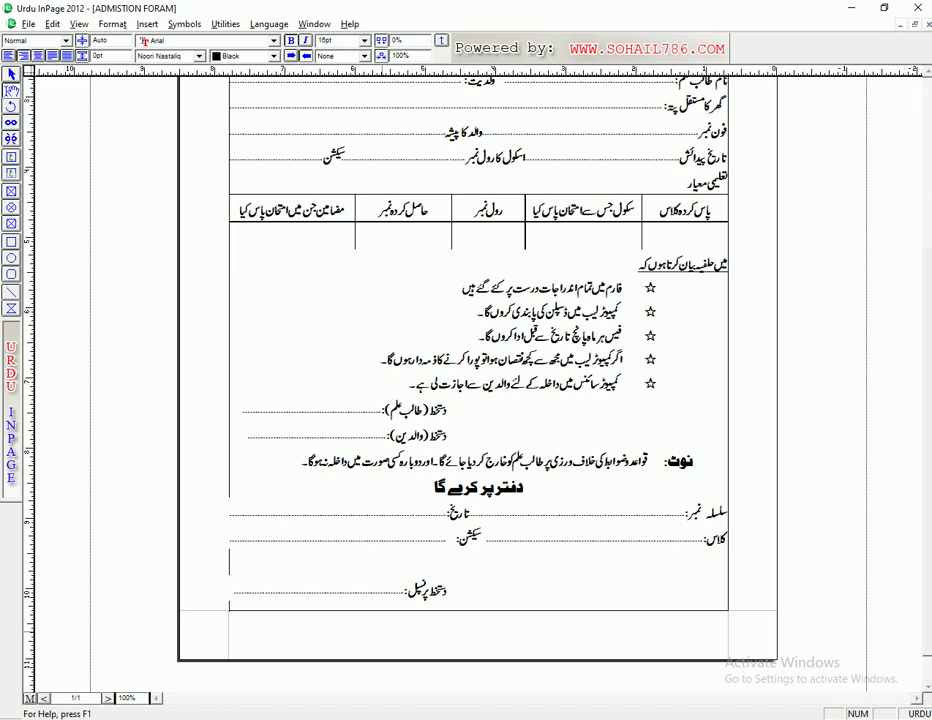
left_click(700, 316)
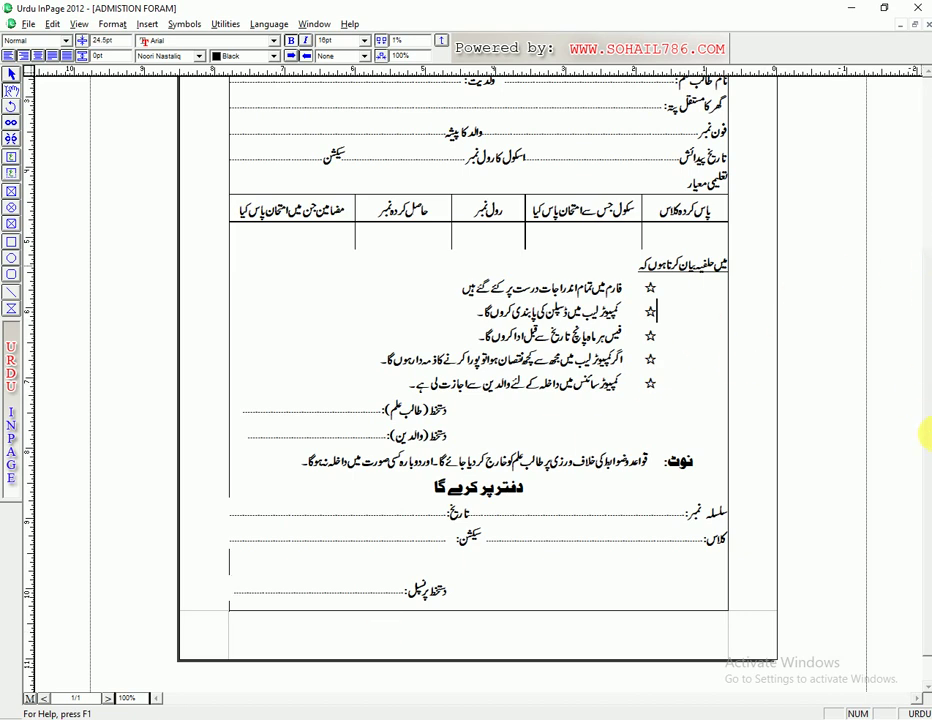
Try the Aasaar, Aseer, Batool, Diwani and Buridah fonts on the declaration heading میں حلفیہ بیان کرتا ہوں کہ
left_click_drag(651, 264, 745, 254)
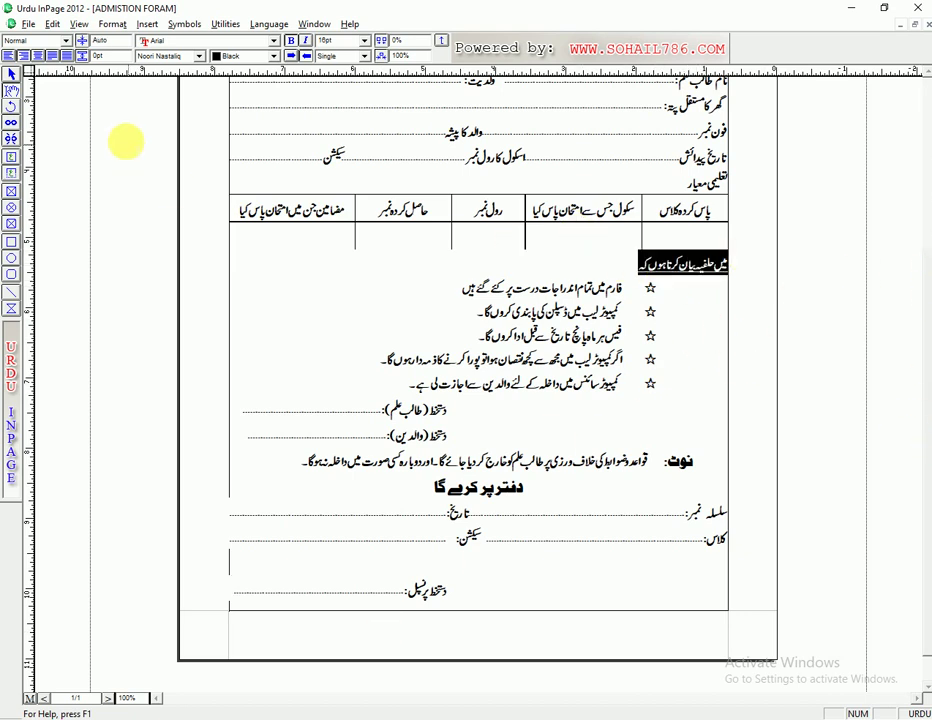
left_click(199, 56)
left_click(194, 60)
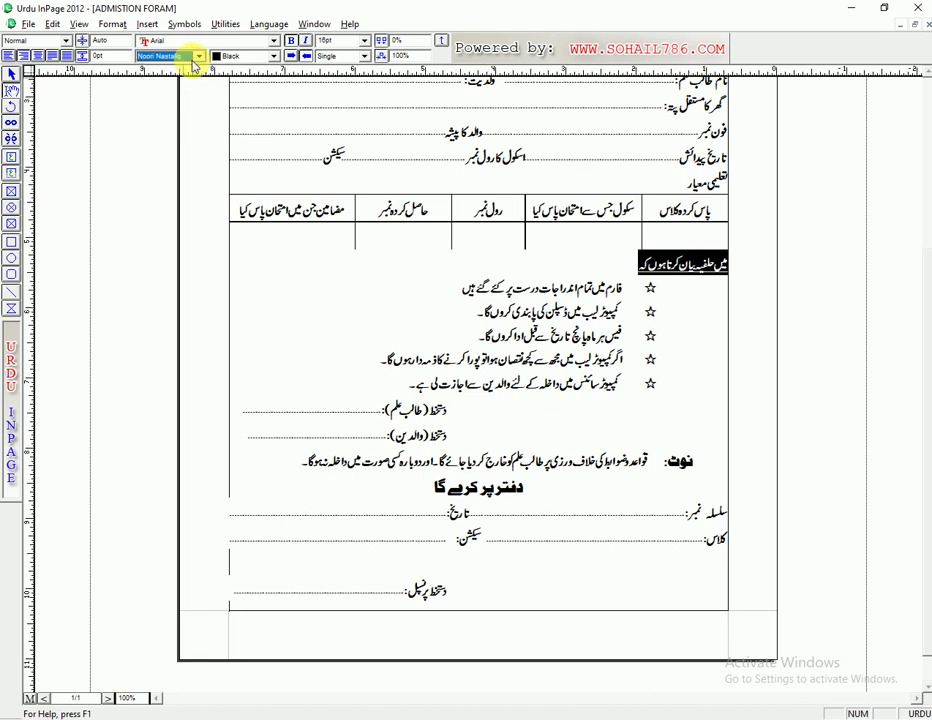
left_click(199, 56)
left_click(168, 93)
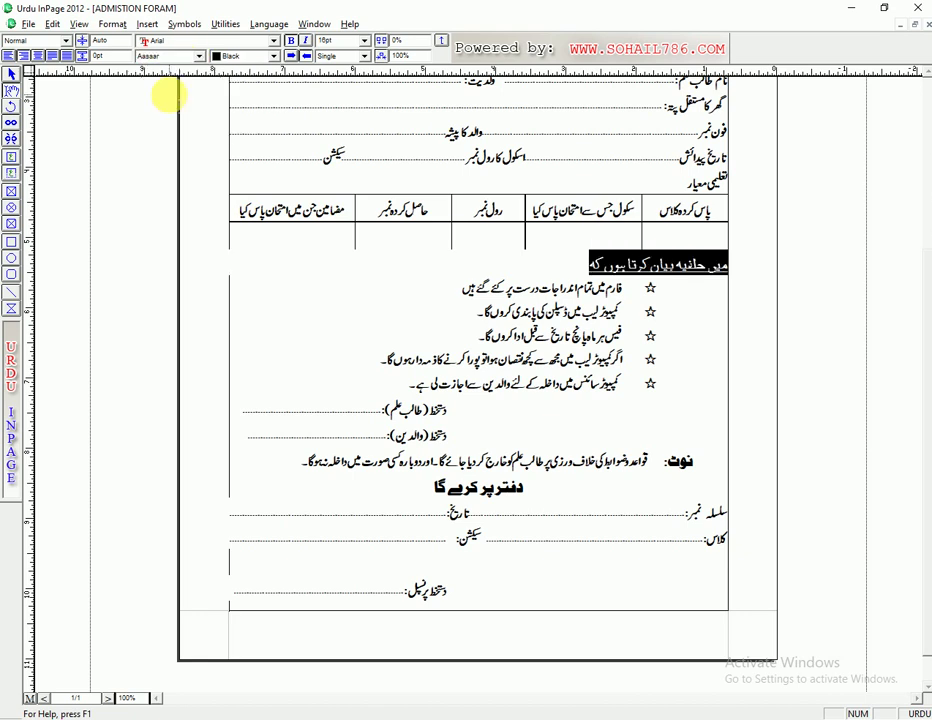
left_click(197, 56)
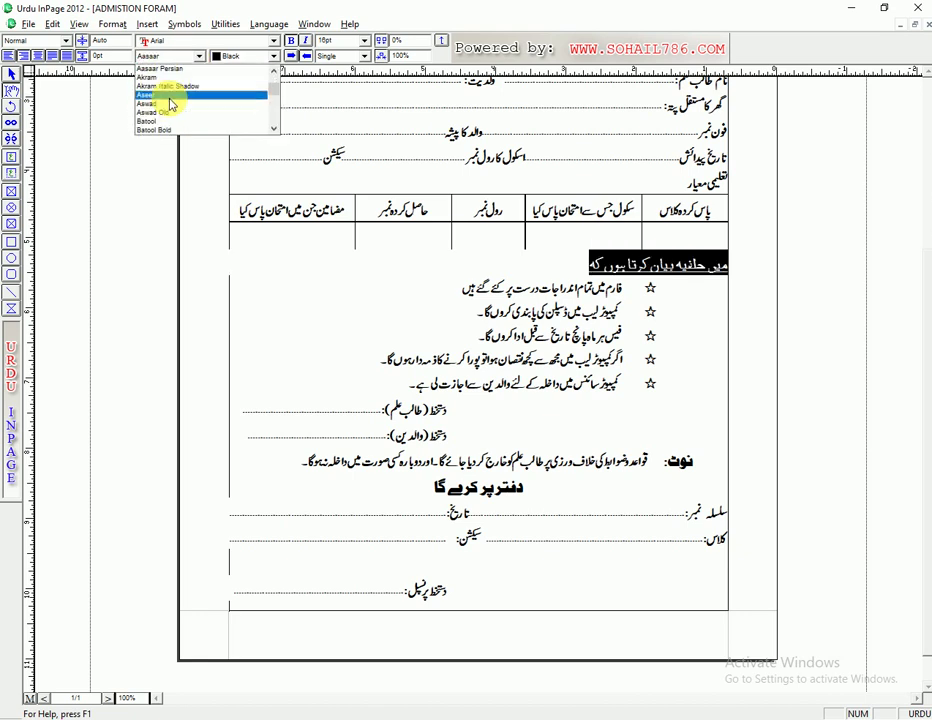
left_click(171, 104)
left_click(197, 56)
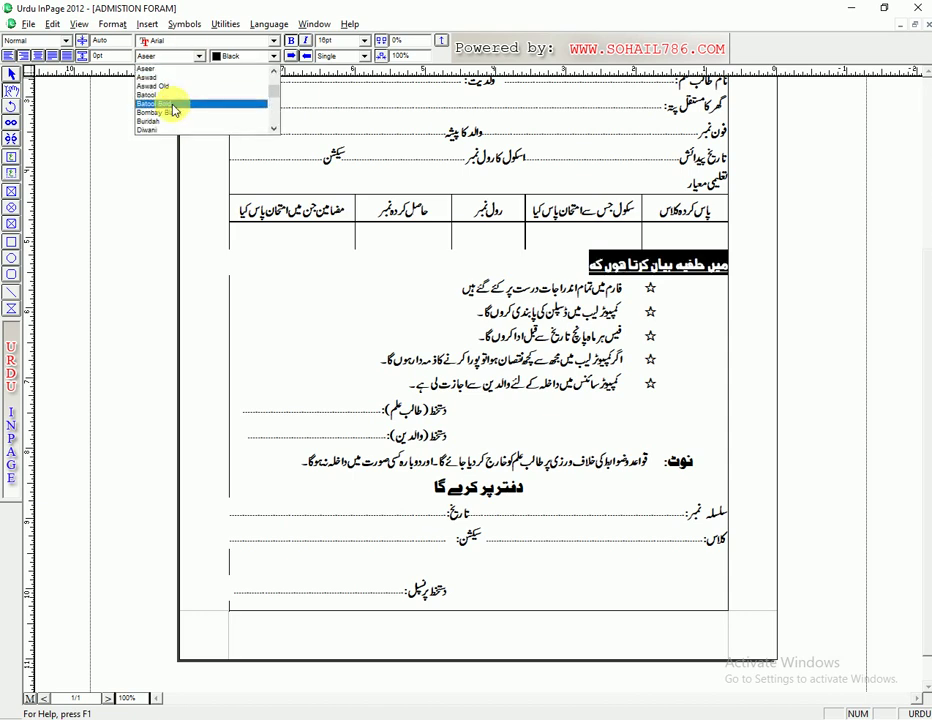
left_click(166, 94)
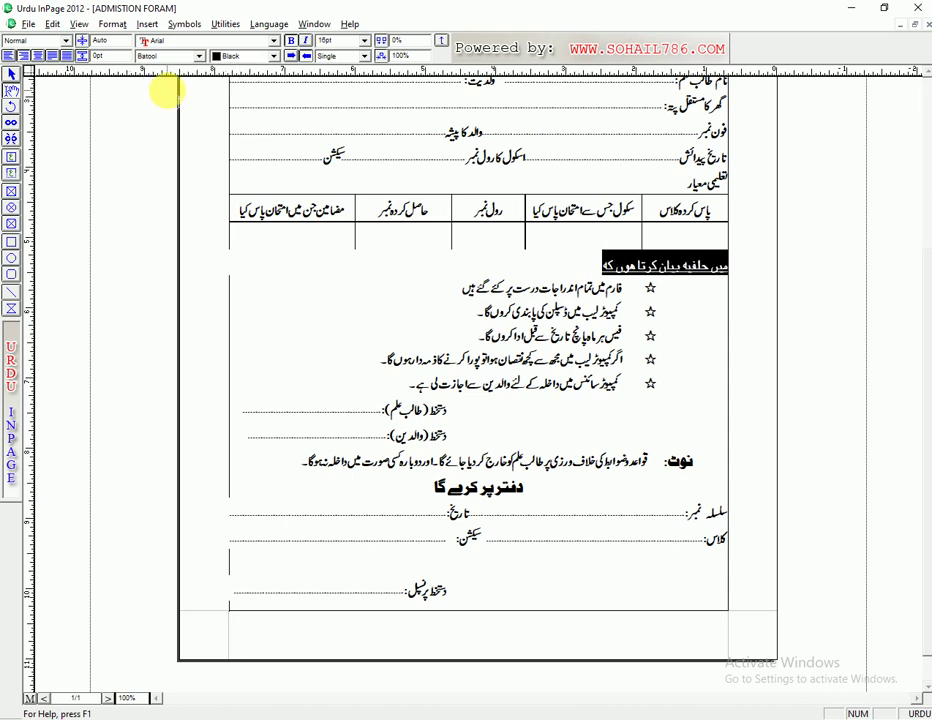
left_click(199, 56)
left_click(175, 103)
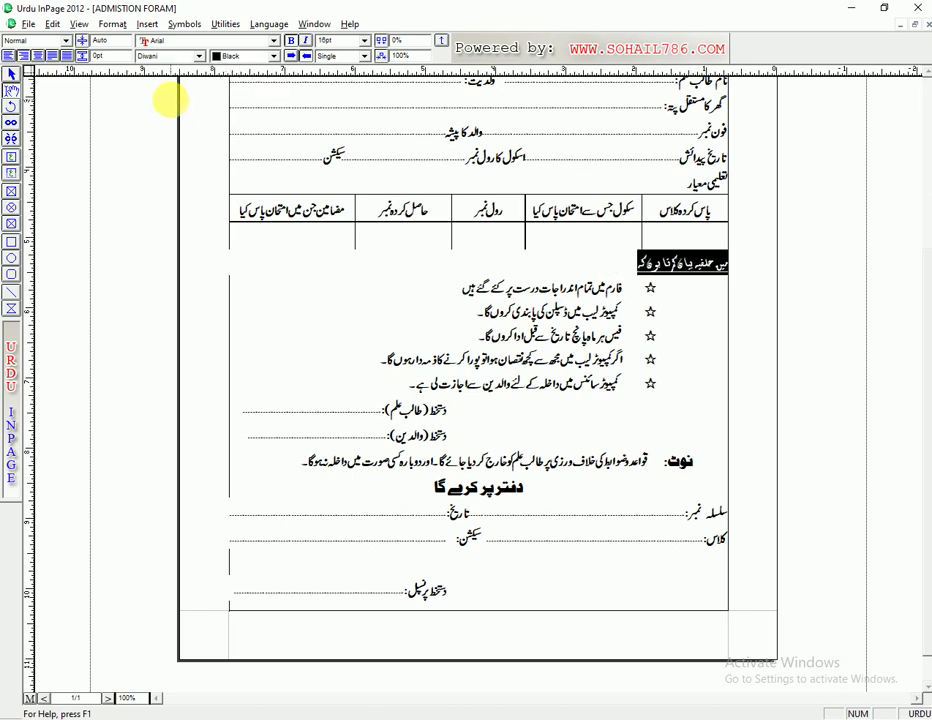
left_click(187, 58)
scroll(180, 85, "up", 2)
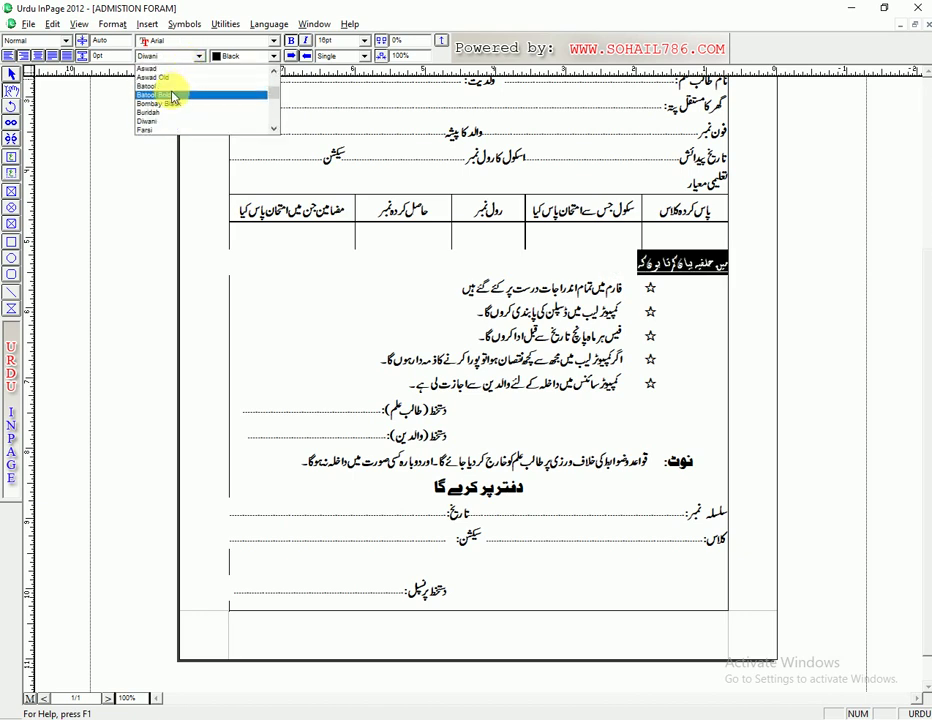
left_click(167, 113)
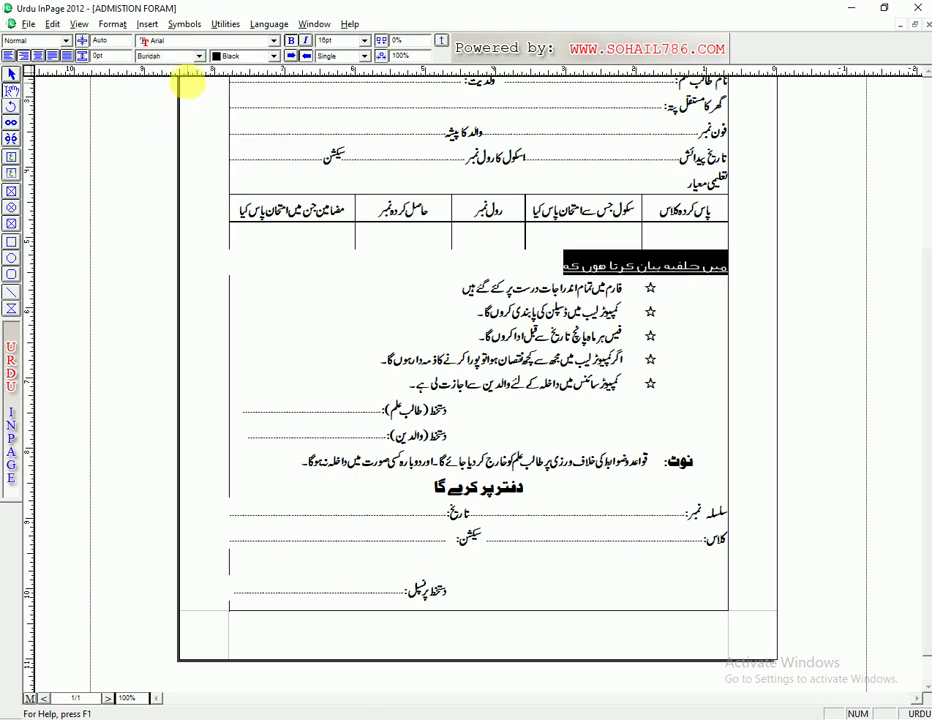
Set the font of the underlined declaration heading to Aasaar Bold
left_click(189, 56)
scroll(175, 90, "up", 6)
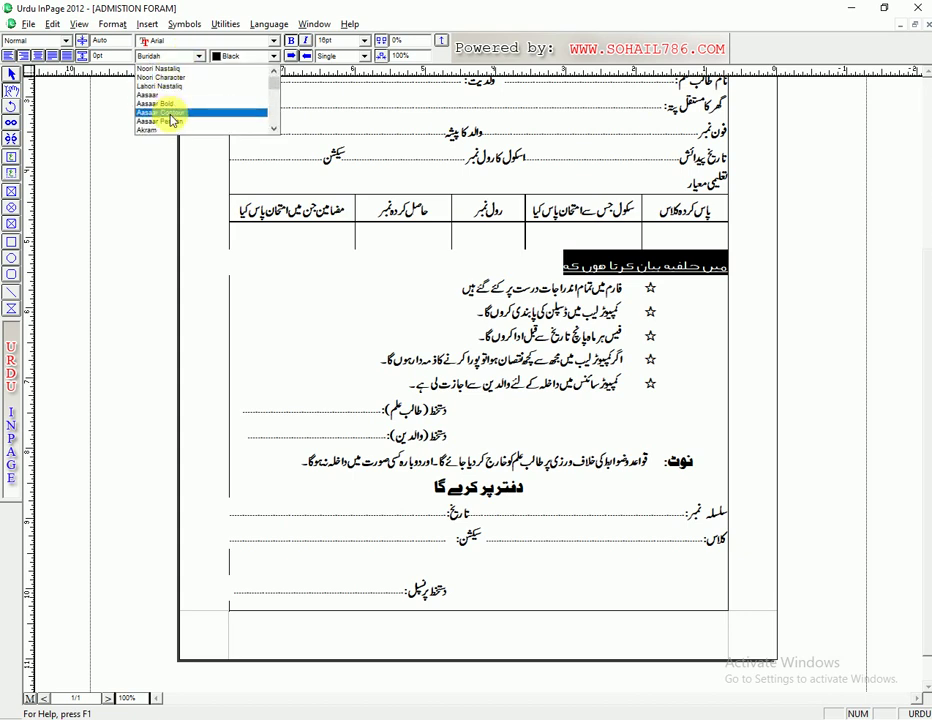
left_click(168, 103)
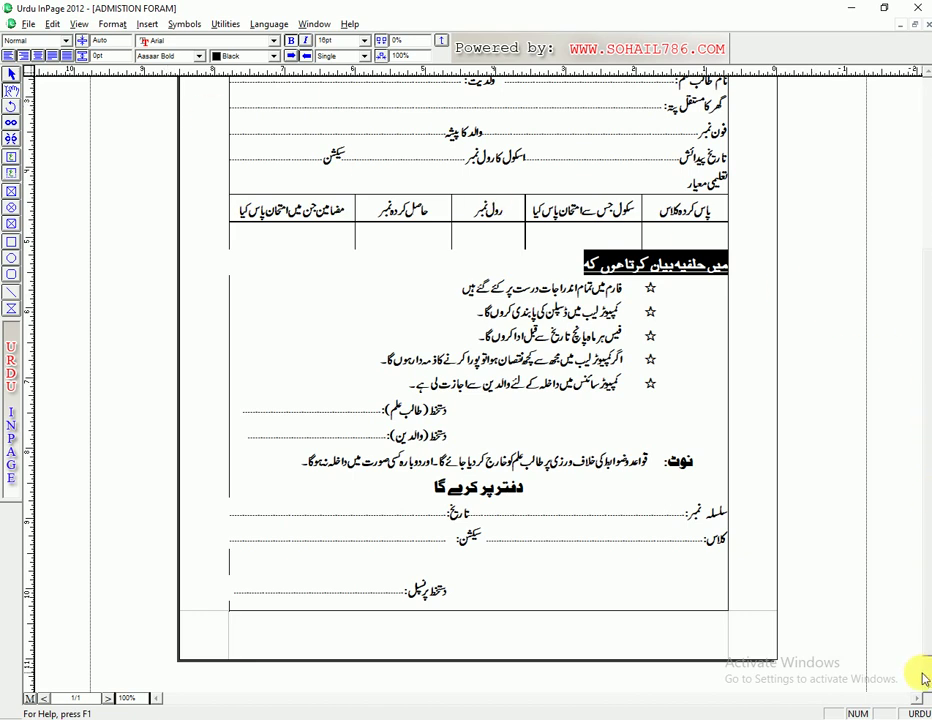
left_click(605, 190)
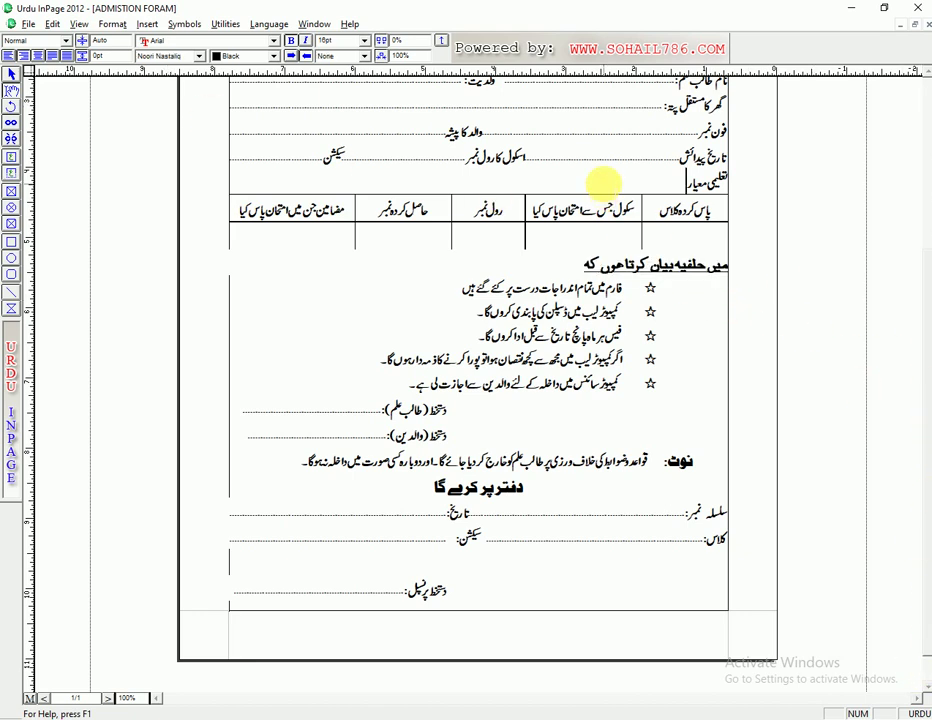
Draw a rectangular picture frame about 1.58" wide and 1.69" high in the upper-left corner of the form, opposite the title
key("ctrl+Home")
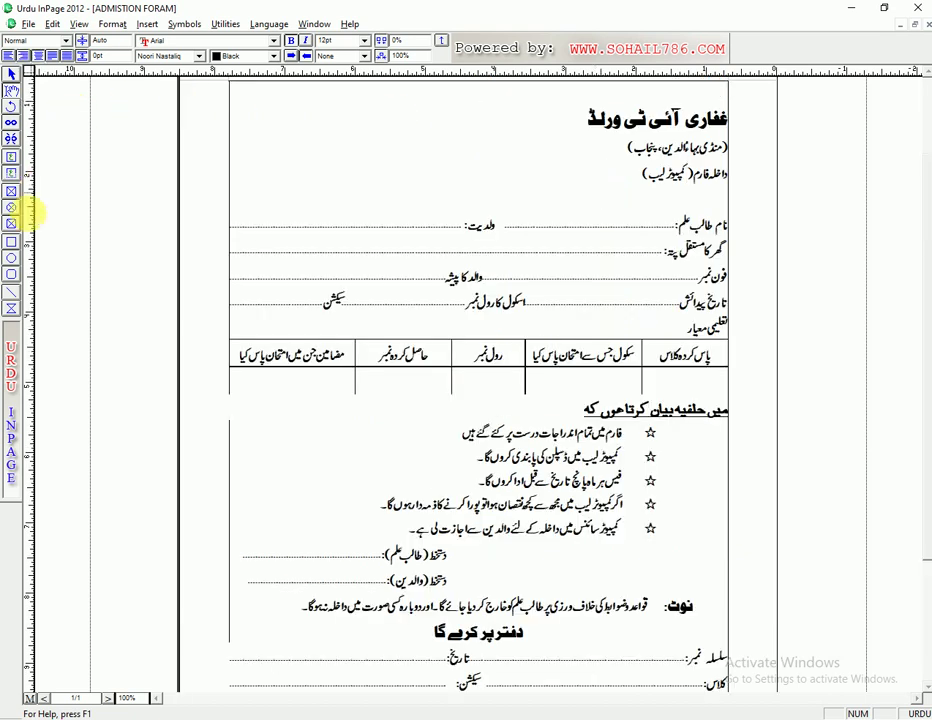
left_click(11, 191)
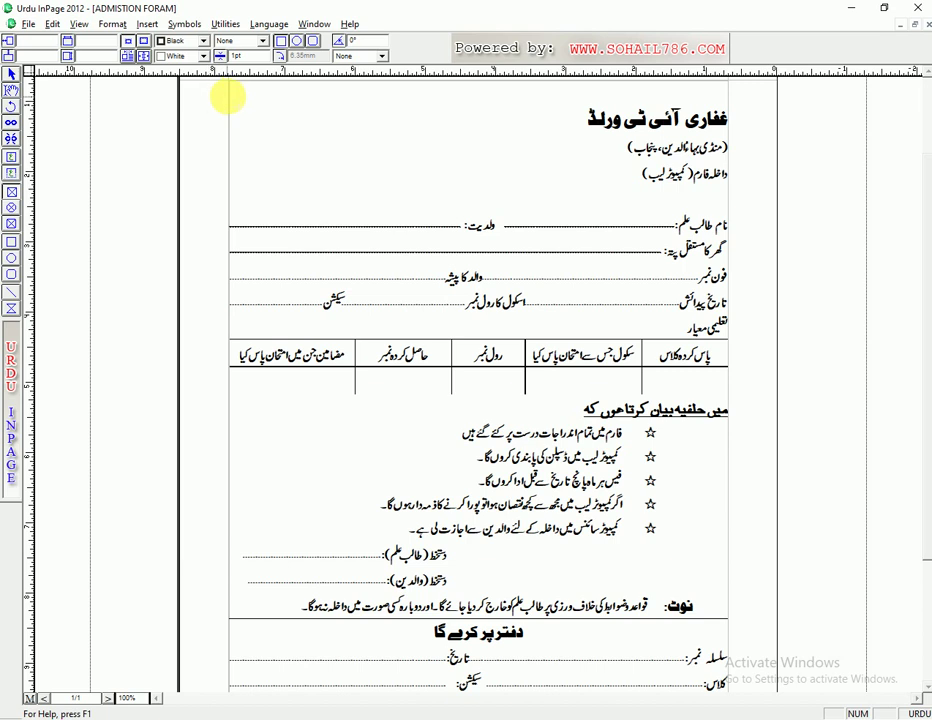
left_click_drag(229, 82, 345, 204)
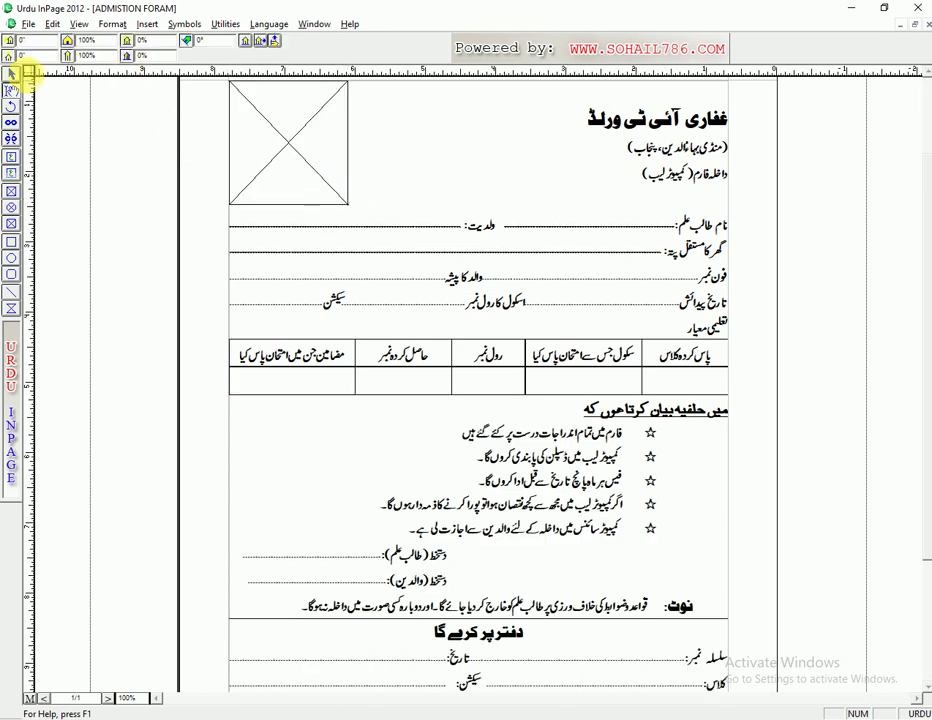
left_click(10, 74)
left_click(248, 170)
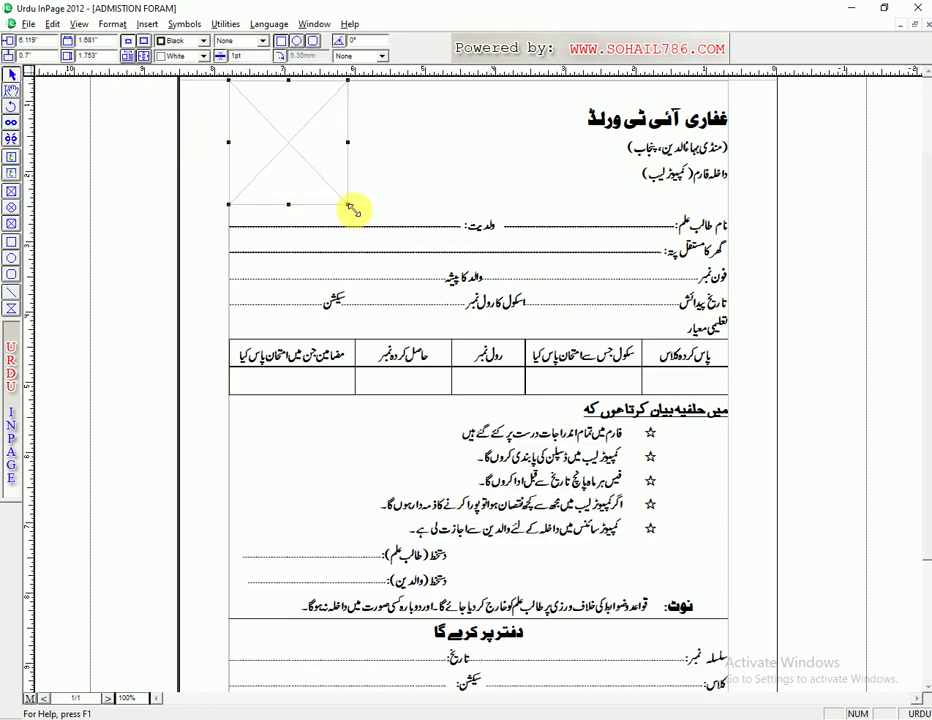
mouse_move(351, 208)
left_mouse_down()
mouse_move(356, 217)
mouse_move(344, 208)
left_mouse_up()
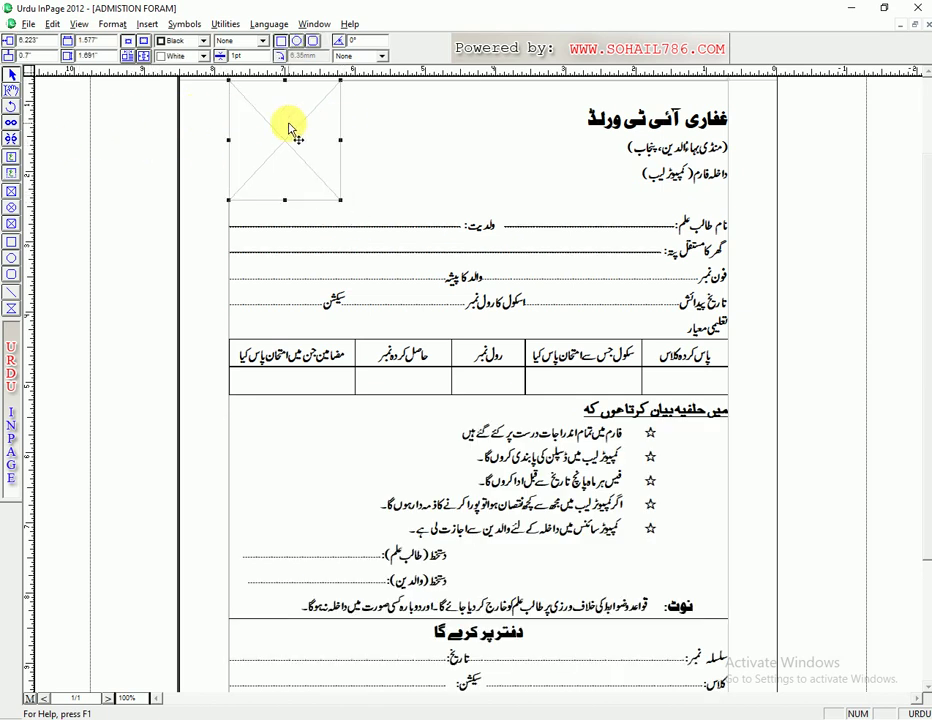
Give the picture frame a solid black border 2pt thick
left_click(204, 43)
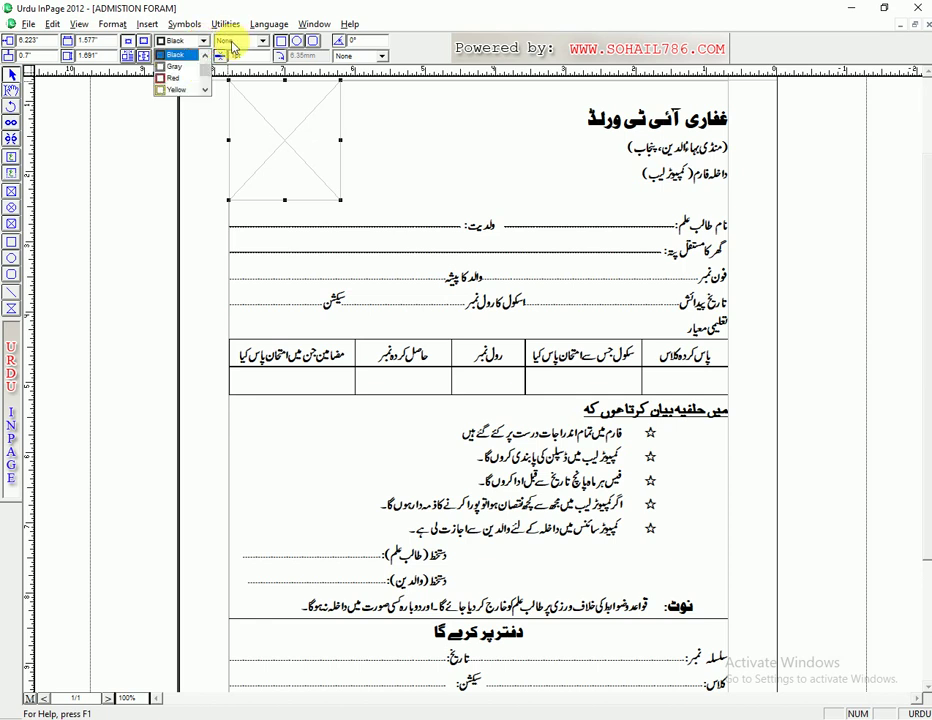
left_click(259, 43)
left_click(262, 42)
left_click(248, 66)
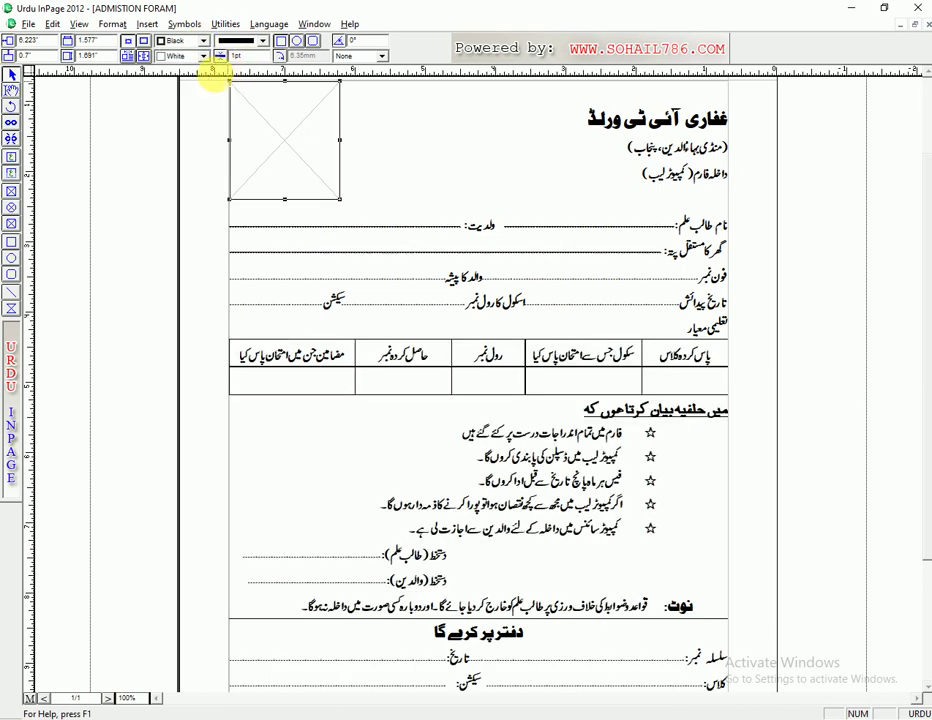
type("2")
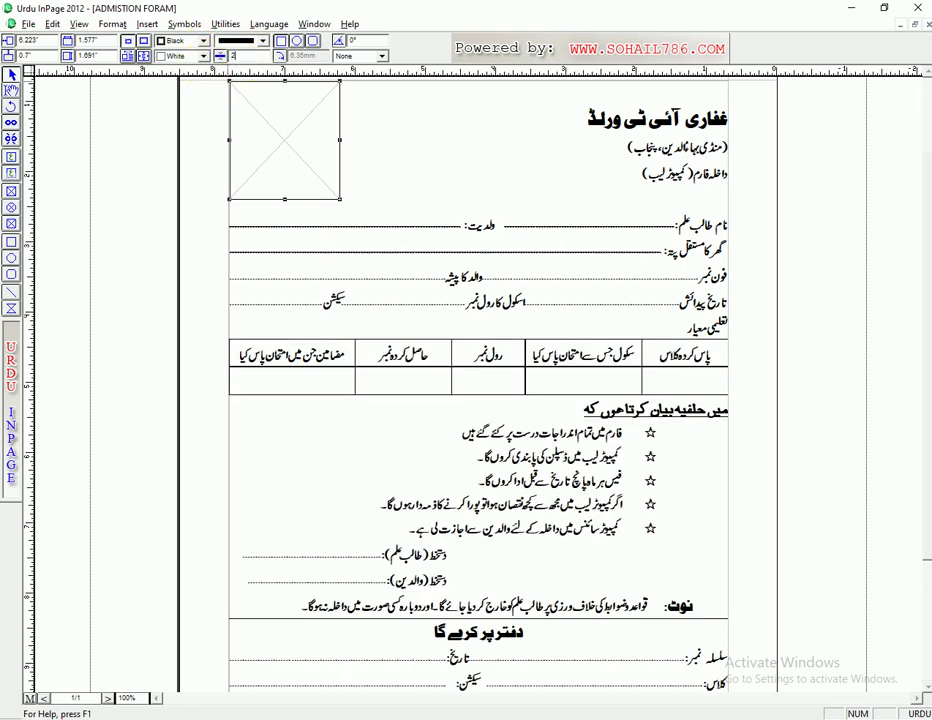
key("Return")
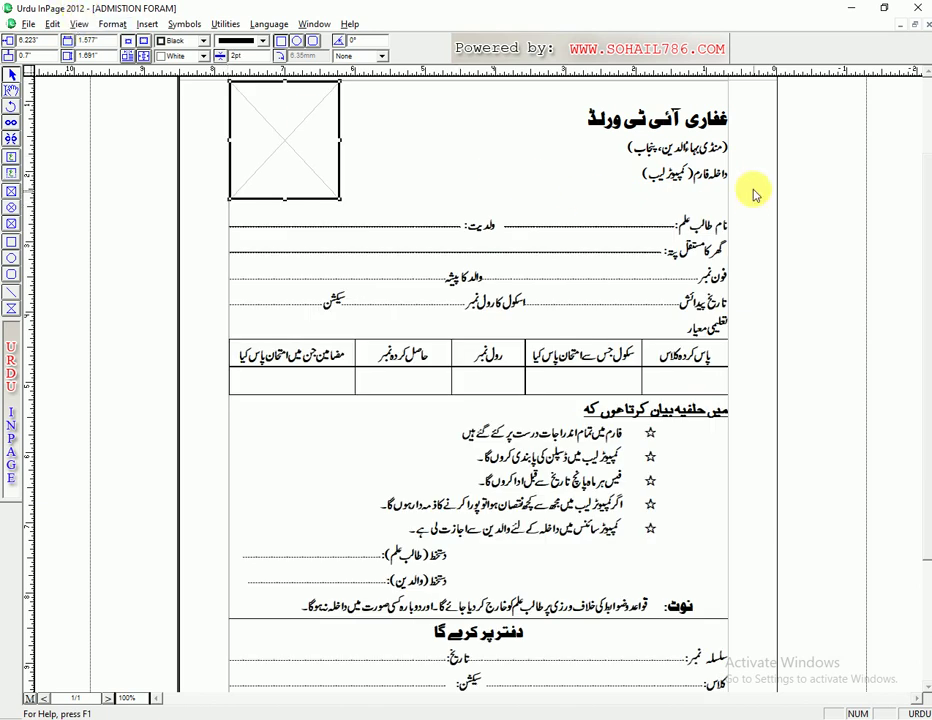
Center the title غفاری آئی ٹی ورلڈ and the two lines below it, the location and داخلہ فارم (کمپیوٹر لیب)
left_click(11, 90)
left_click(668, 118)
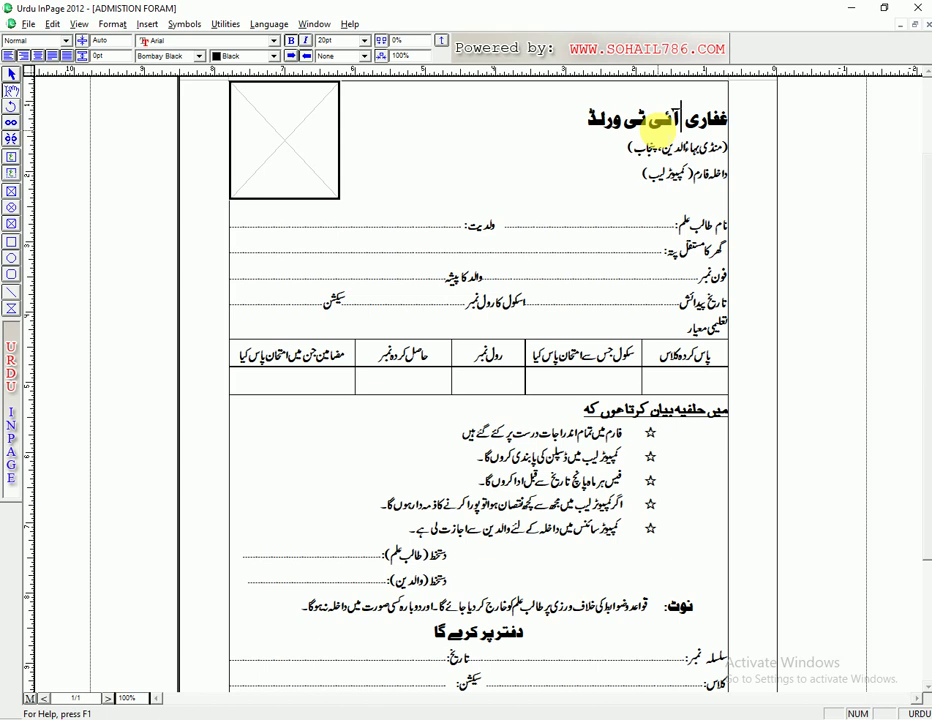
key("ctrl+shift+c")
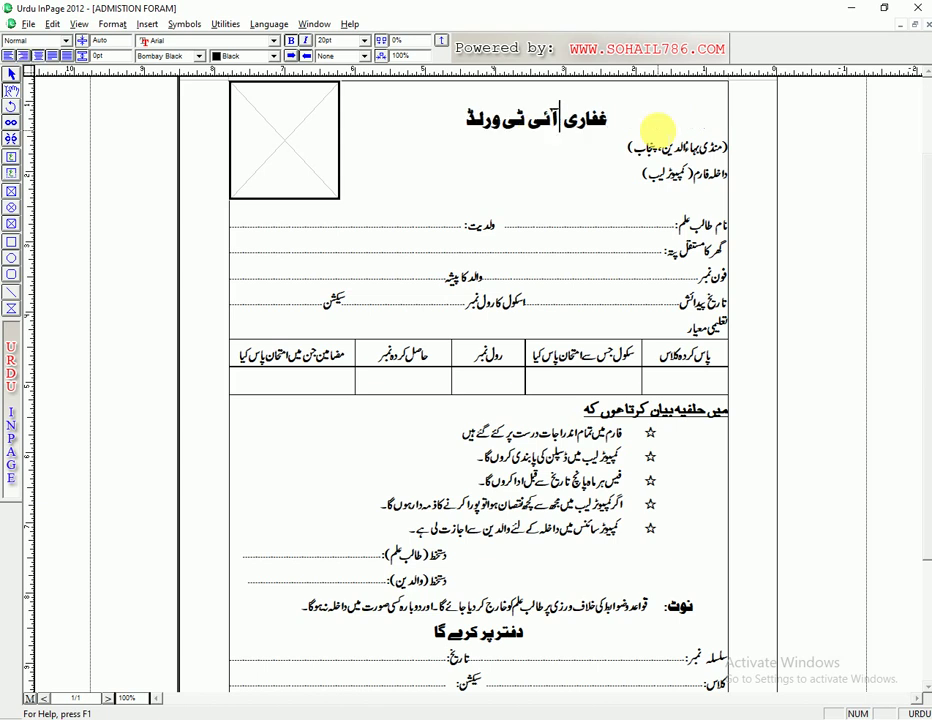
left_click(661, 145)
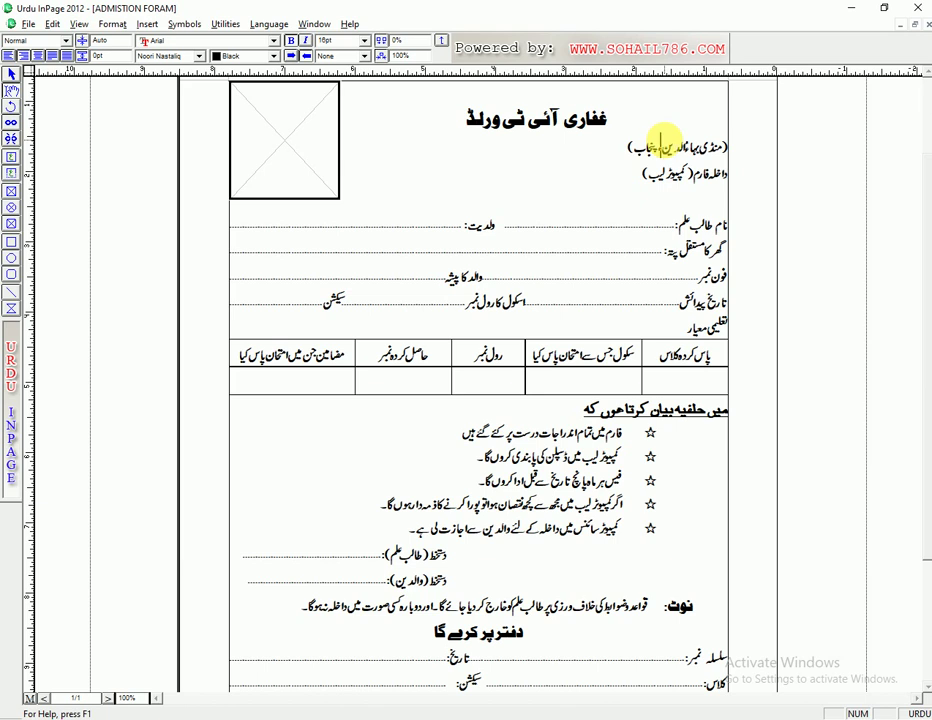
key("ctrl+shift+c")
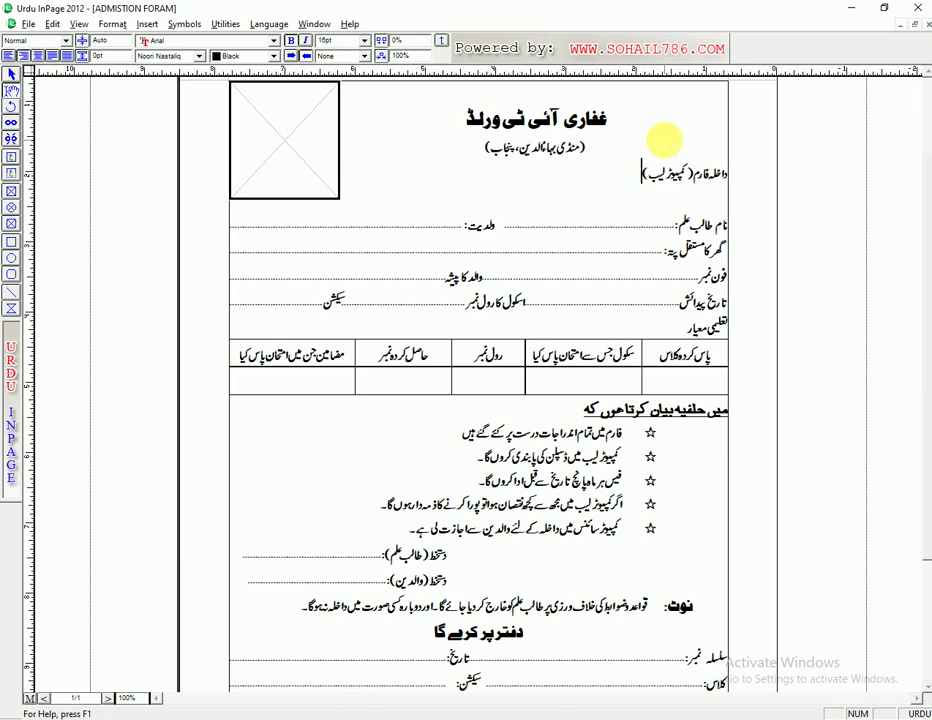
key("ctrl+shift+c")
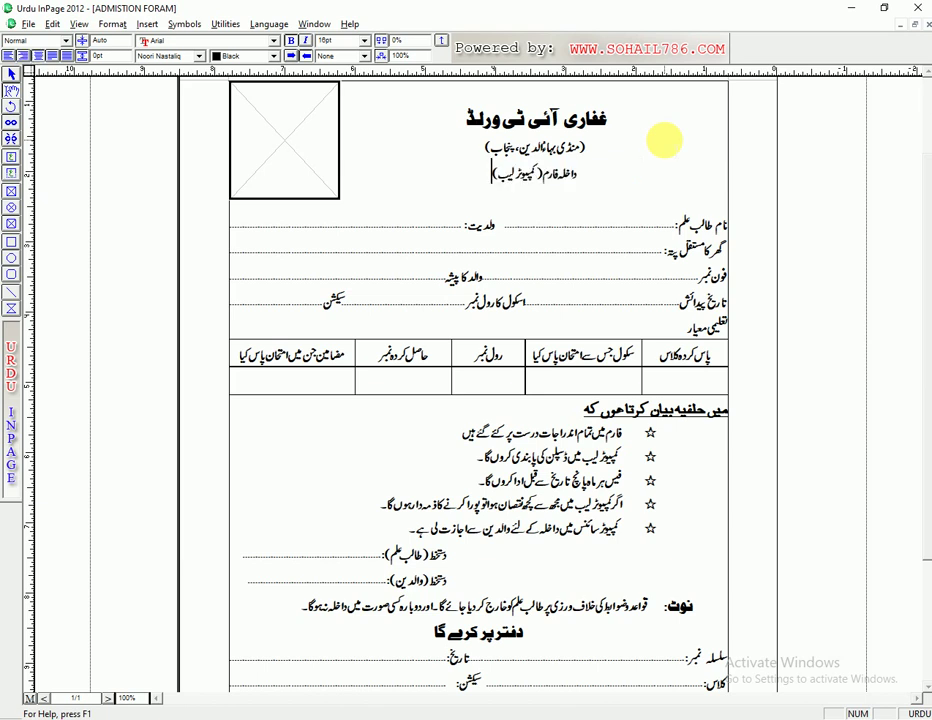
left_click(567, 118)
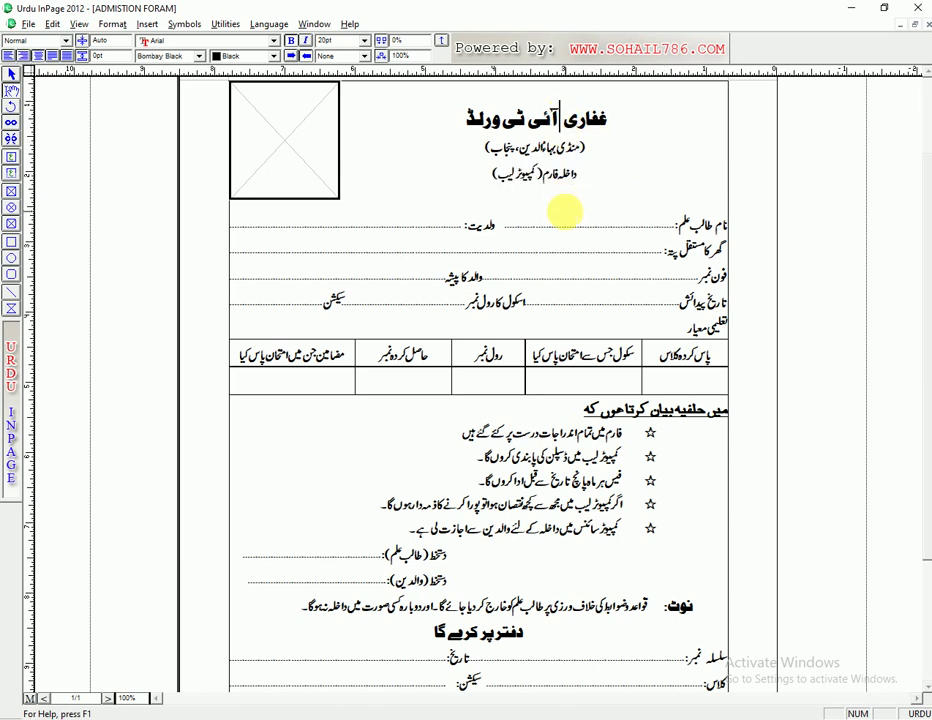
left_click(16, 174)
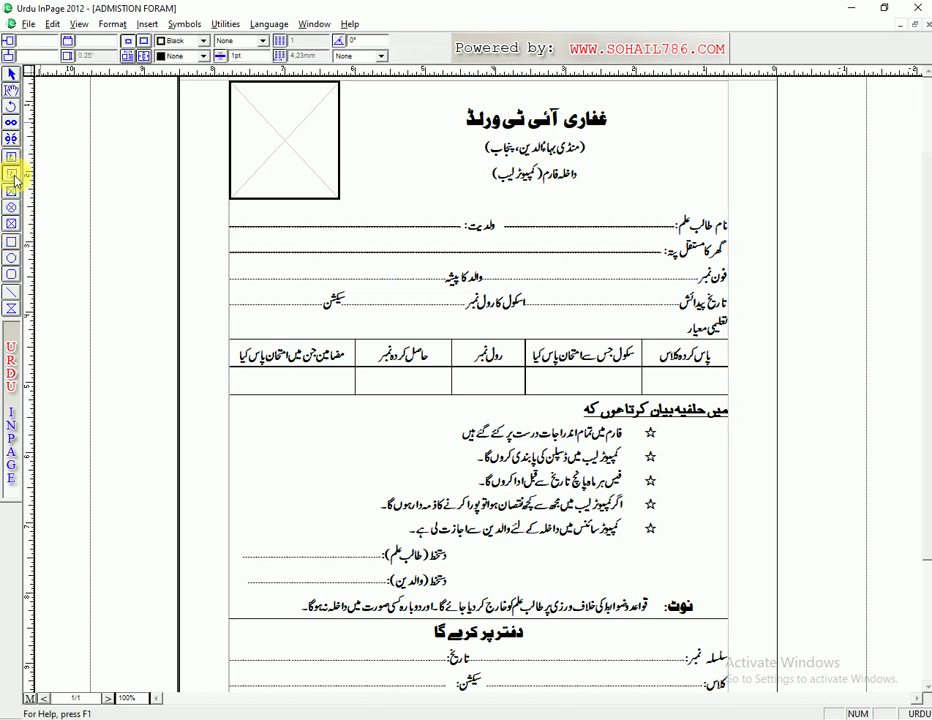
left_click_drag(245, 114, 308, 147)
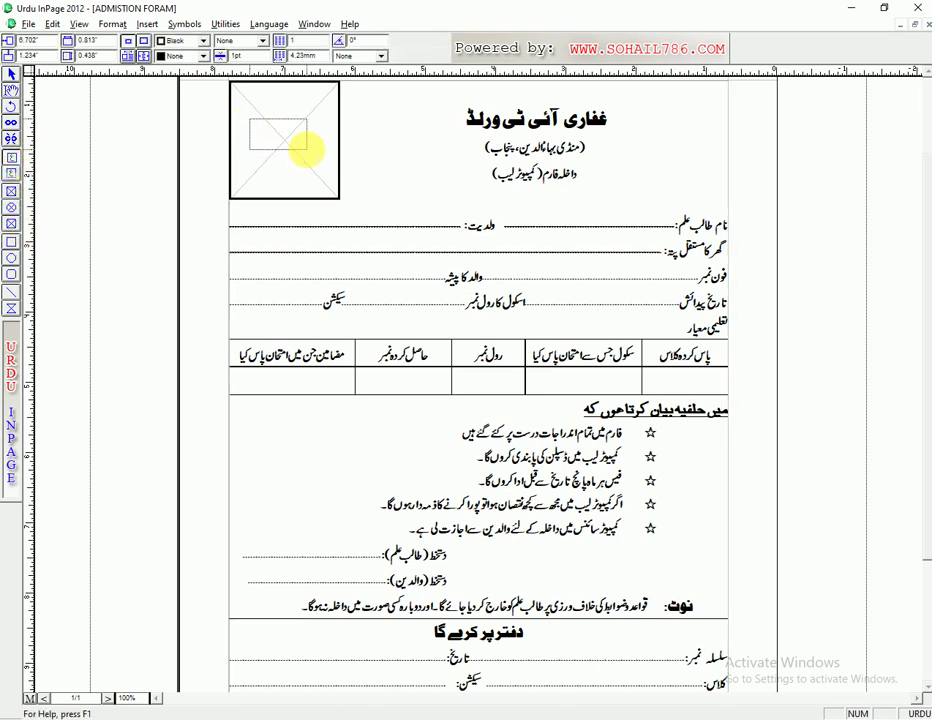
left_click(11, 74)
left_click(285, 126)
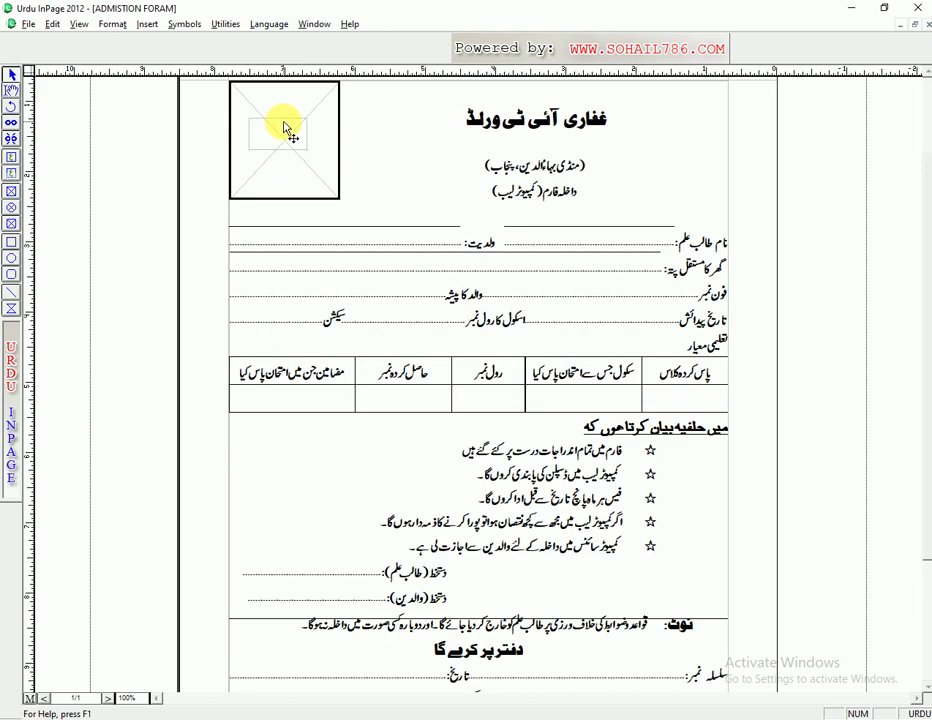
key("Delete")
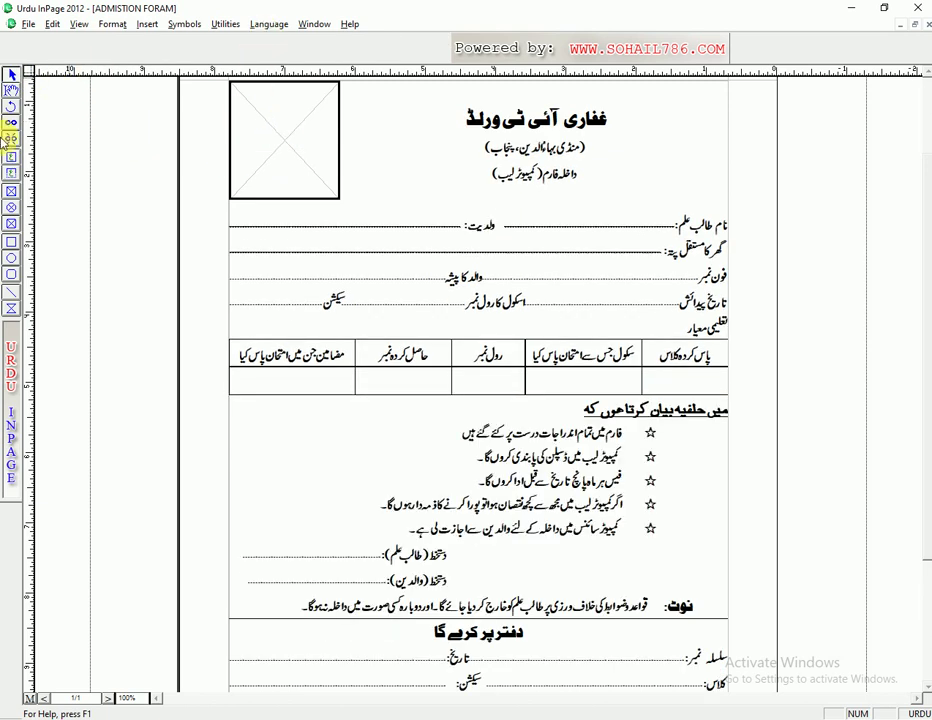
Draw a small title text box in the middle of the picture frame and widen it to nearly the frame's width
left_click(11, 175)
left_click_drag(268, 128, 302, 147)
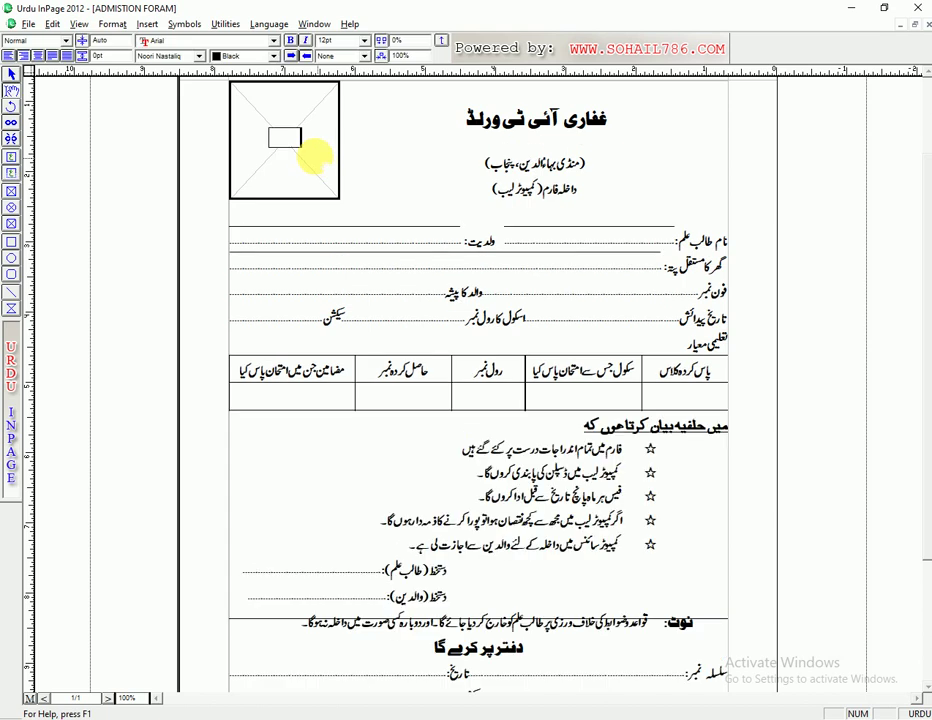
left_click(11, 75)
left_click(286, 141)
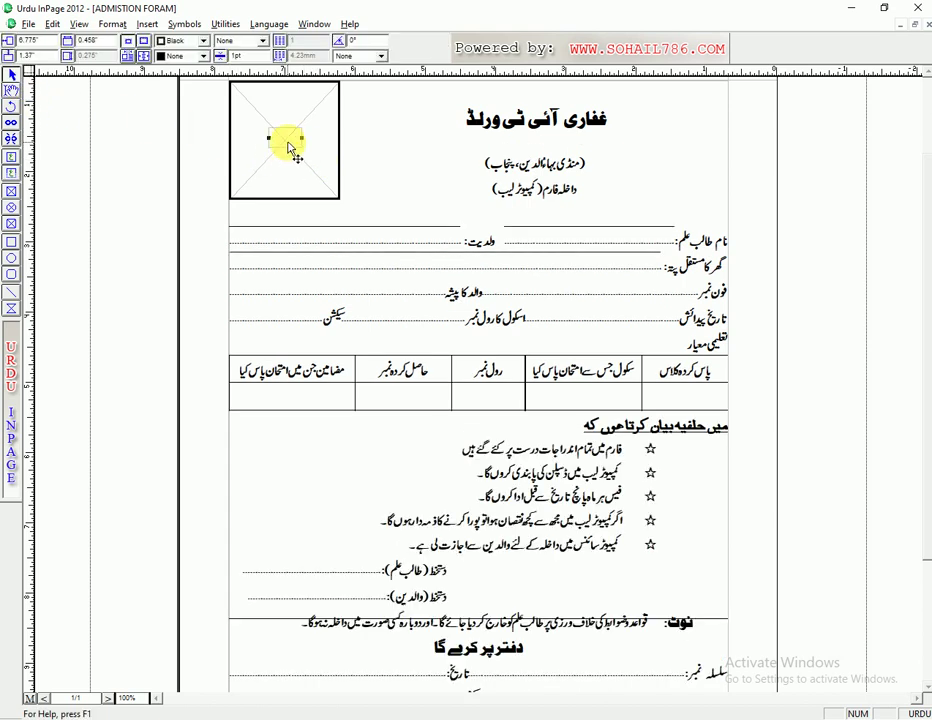
left_click_drag(270, 143, 340, 141)
Enter the label تصویر in the text box inside the picture frame
left_click(11, 92)
left_click(298, 140)
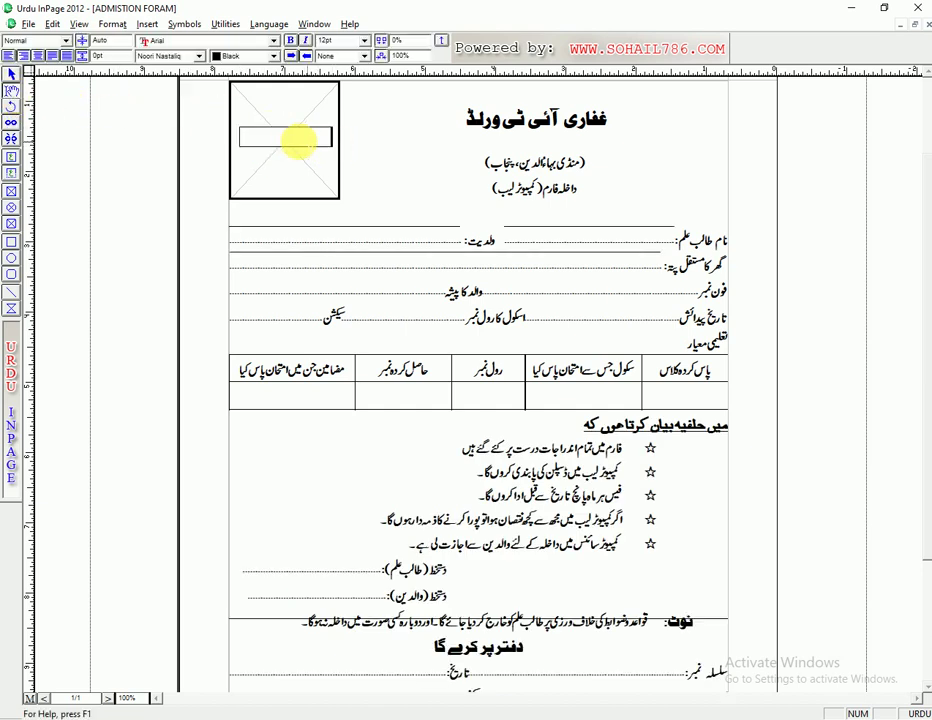
type("تصویر")
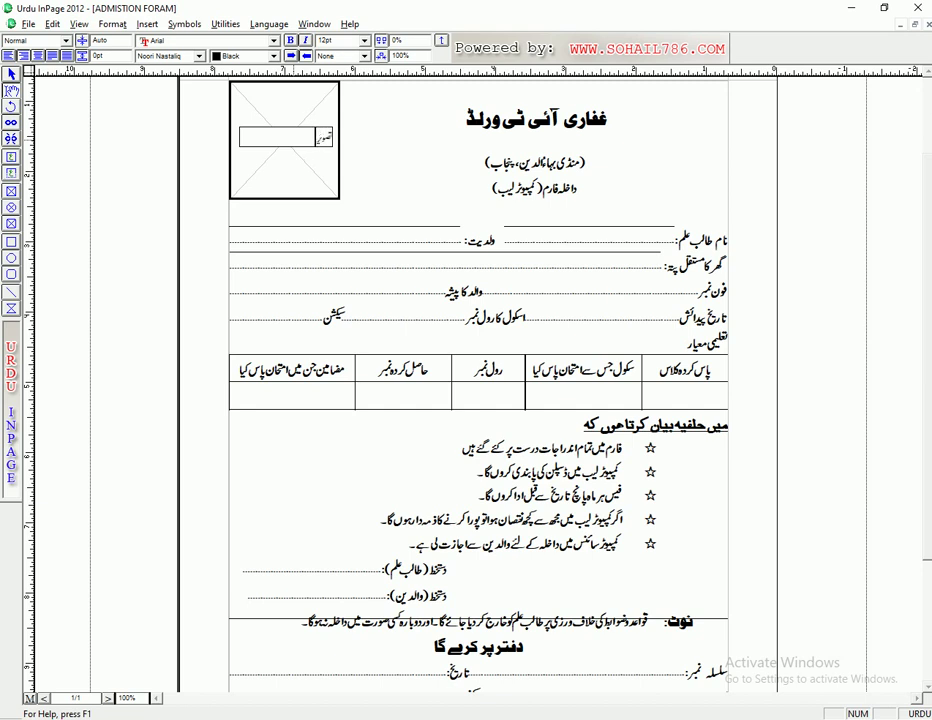
Center the label تصویر within its text box in the picture frame
left_click_drag(302, 141, 363, 140)
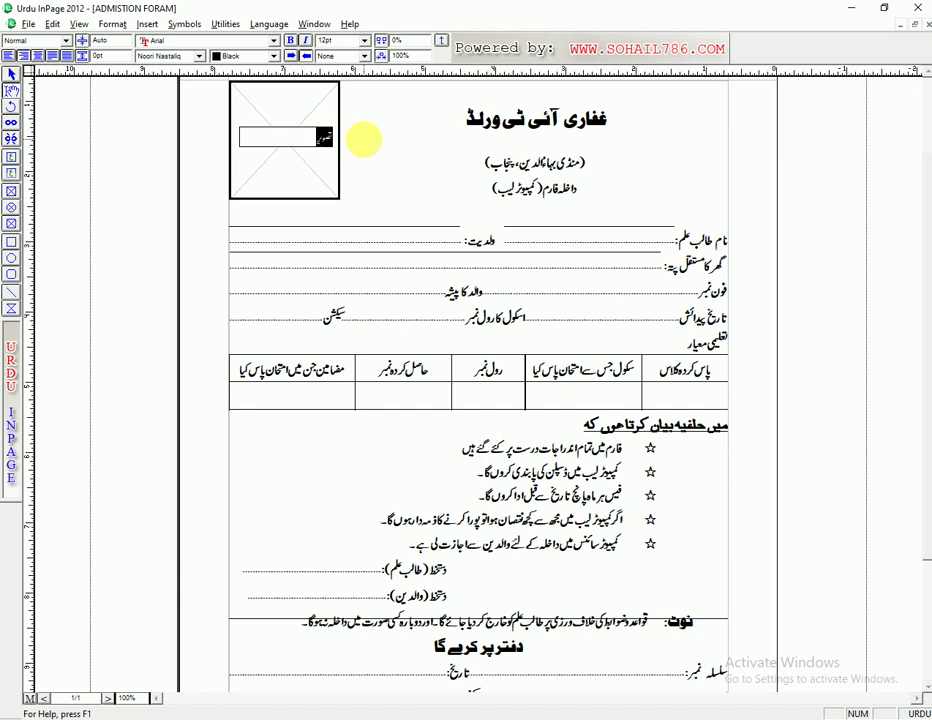
key("ctrl+shift+c")
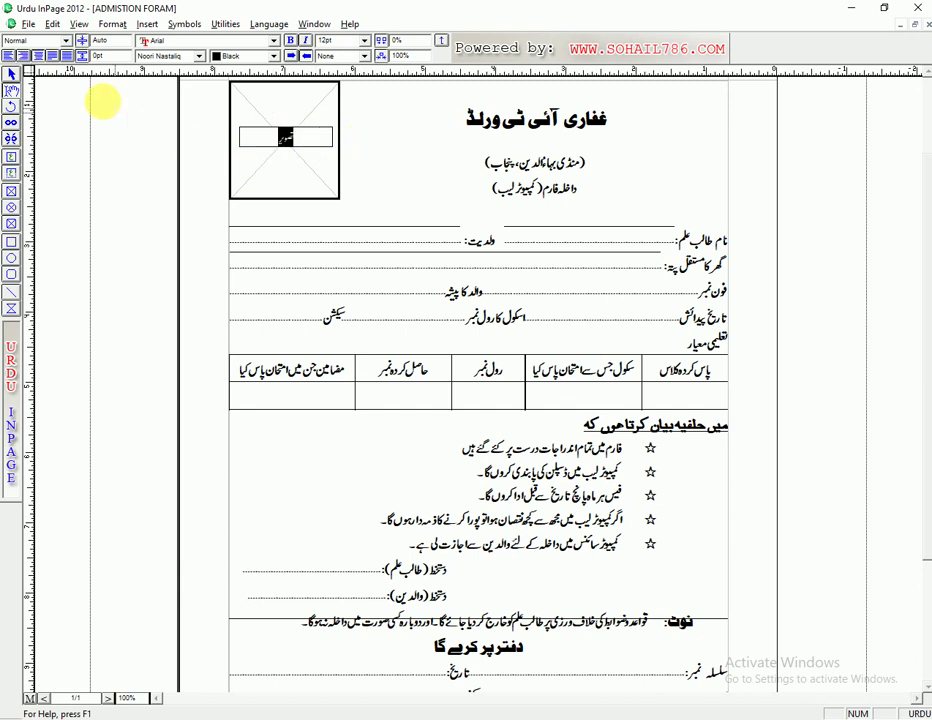
left_click(11, 74)
left_click(305, 147)
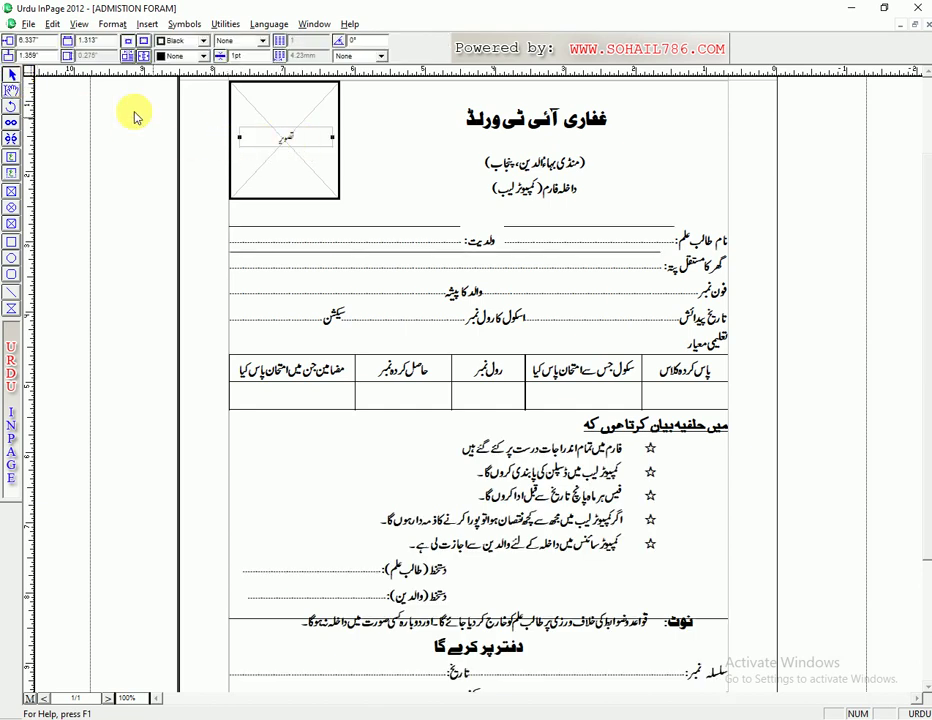
Set the picture frame's label تصویر to 20pt and color it gray
left_click(11, 90)
double_click(290, 137)
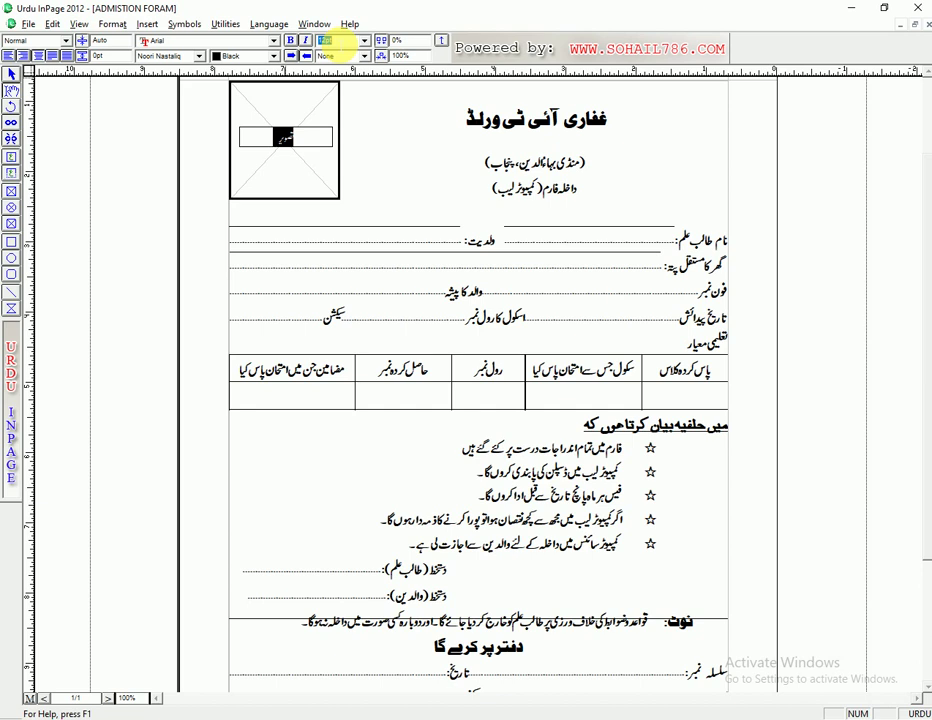
type("20")
key("Return")
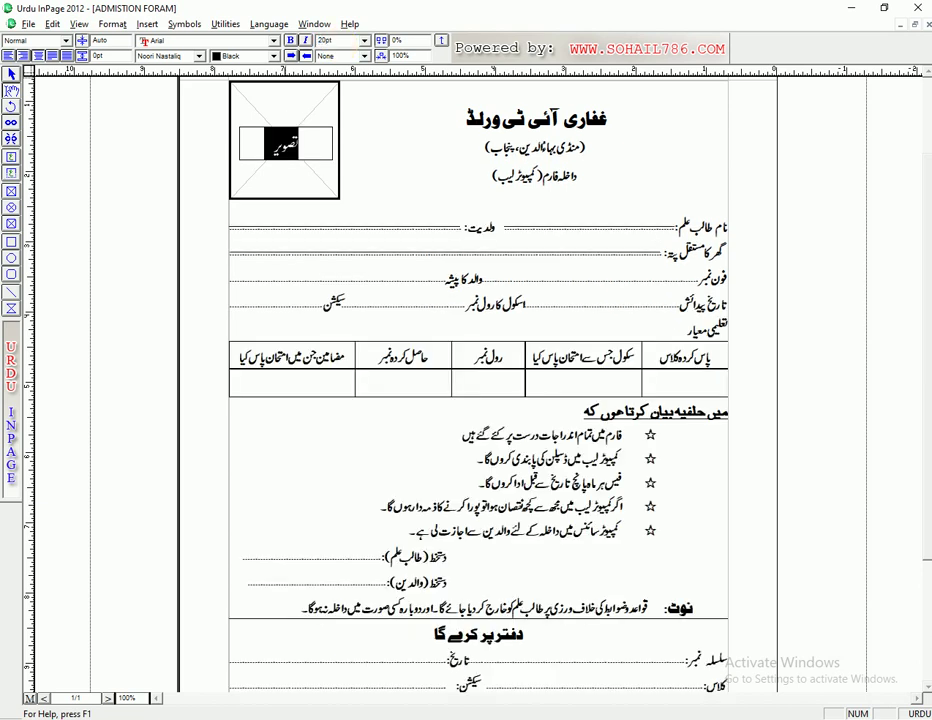
left_click(232, 56)
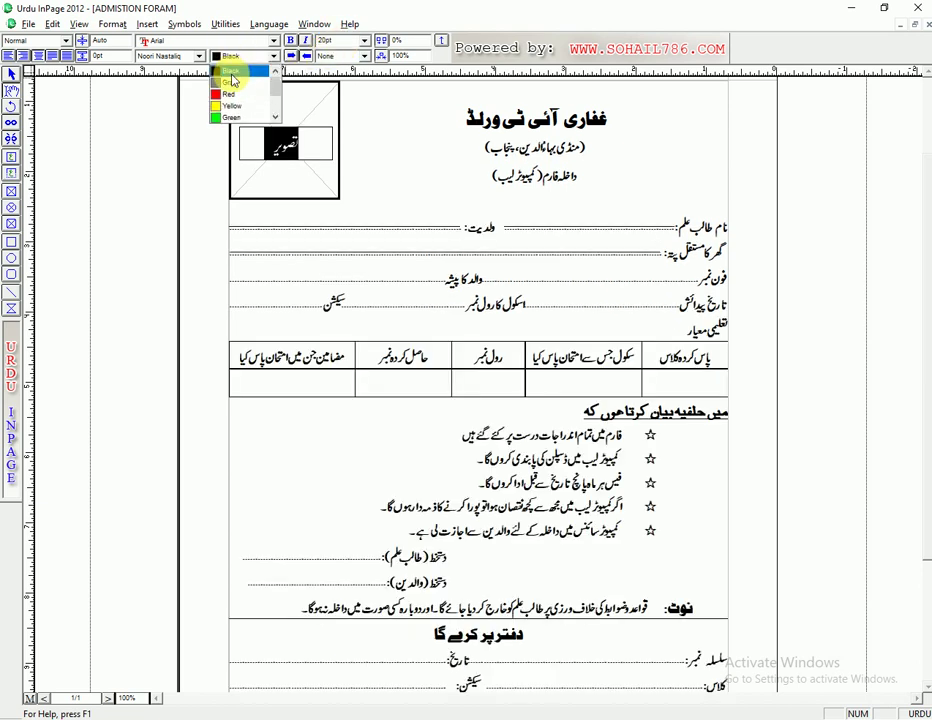
left_click(231, 96)
left_click(11, 74)
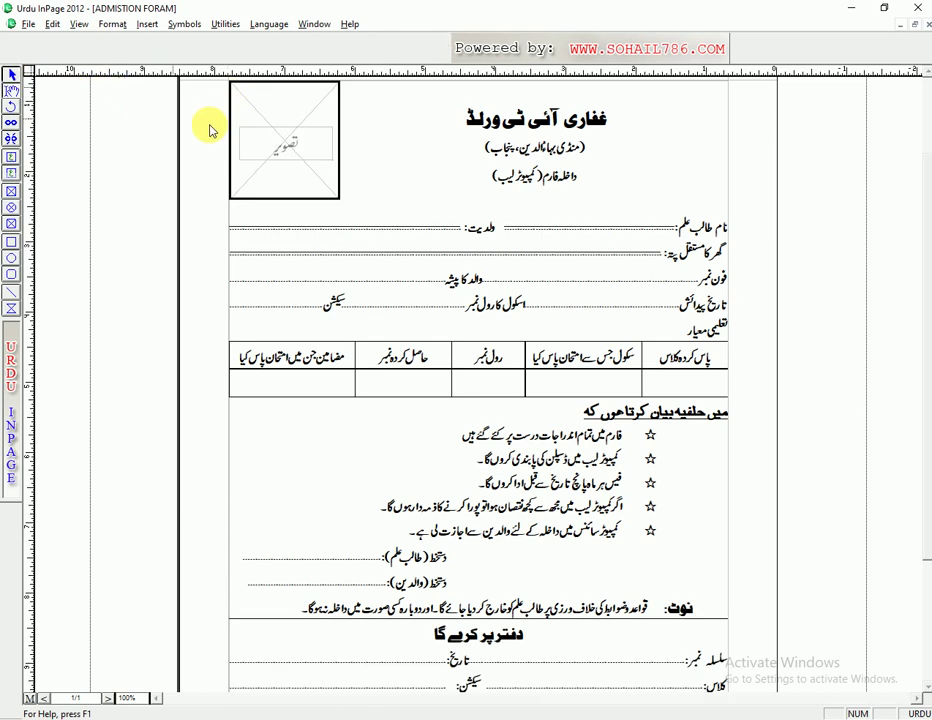
Draw a rectangle about 7.29" wide and 9.80" high around the whole form, just outside the page margins
left_click(470, 136)
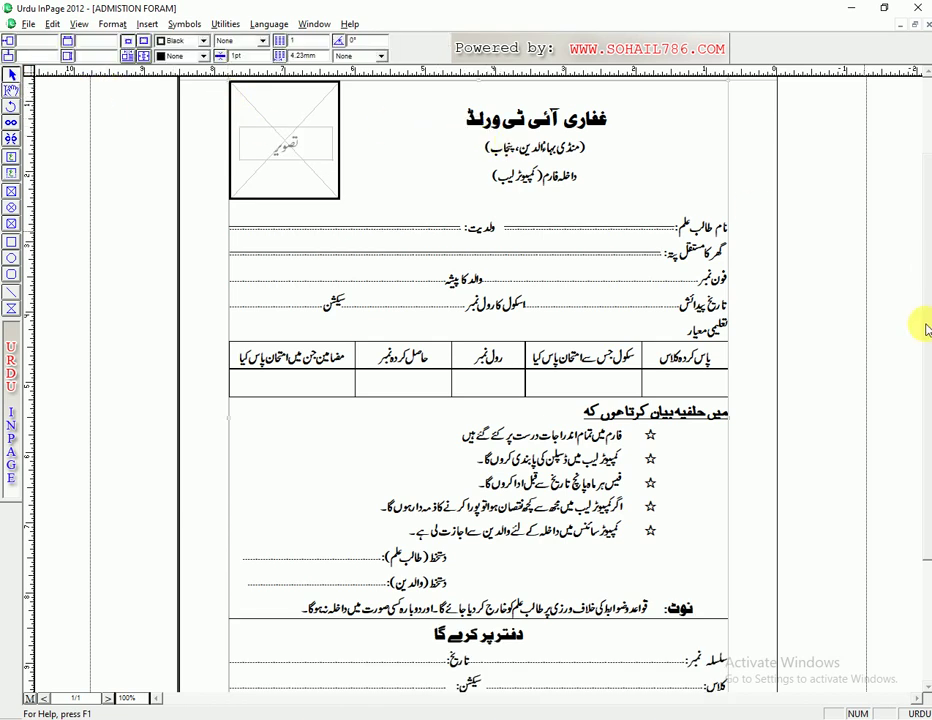
scroll(917, 530, "down", 3)
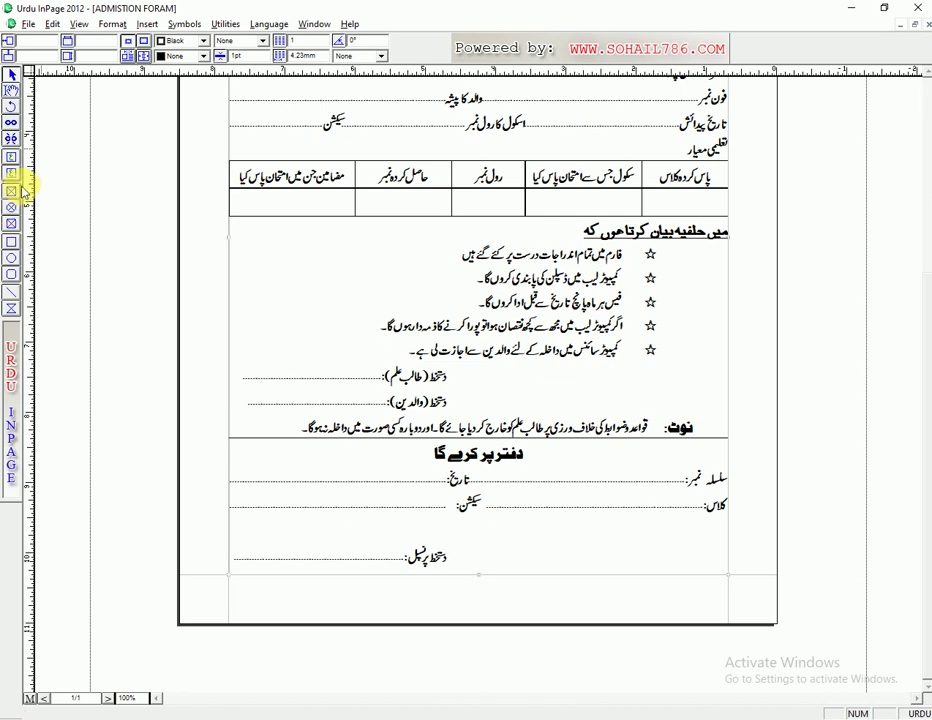
left_click(12, 243)
scroll(921, 291, "up", 5)
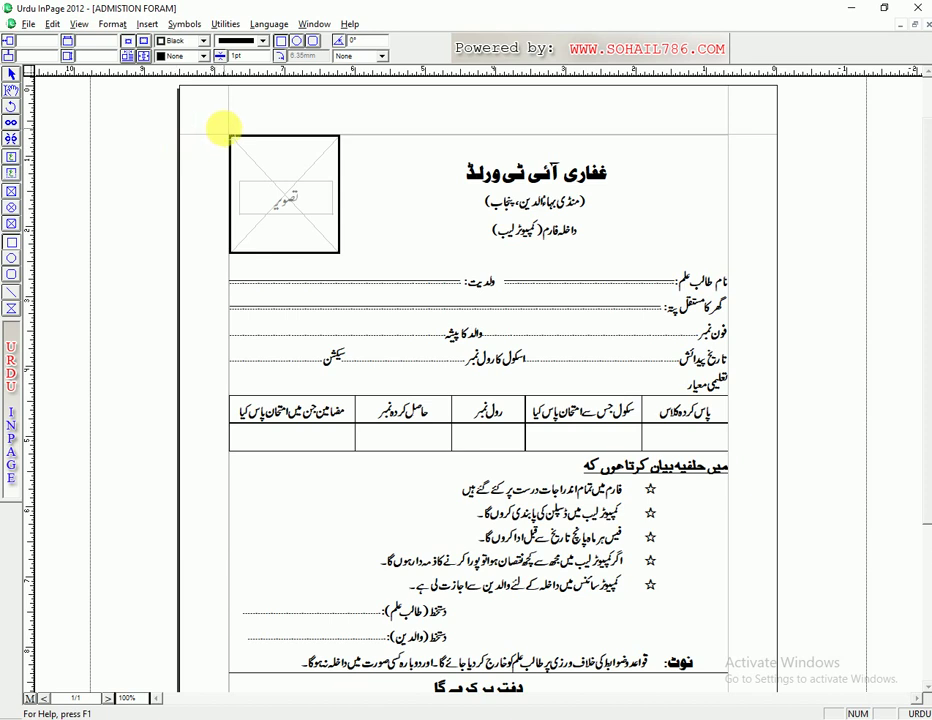
mouse_move(222, 127)
left_mouse_down()
mouse_move(291, 250)
mouse_move(622, 696)
mouse_move(662, 697)
mouse_move(803, 551)
mouse_move(792, 580)
mouse_move(735, 580)
left_mouse_up()
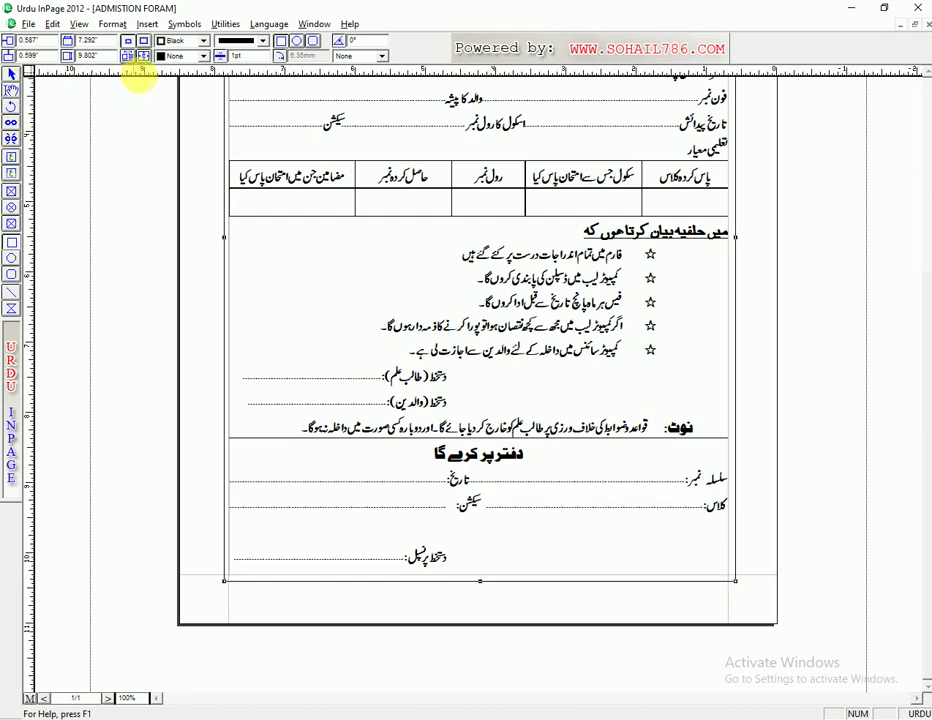
Give the rectangle around the form a black dash-dot border 3pt thick
left_click(237, 41)
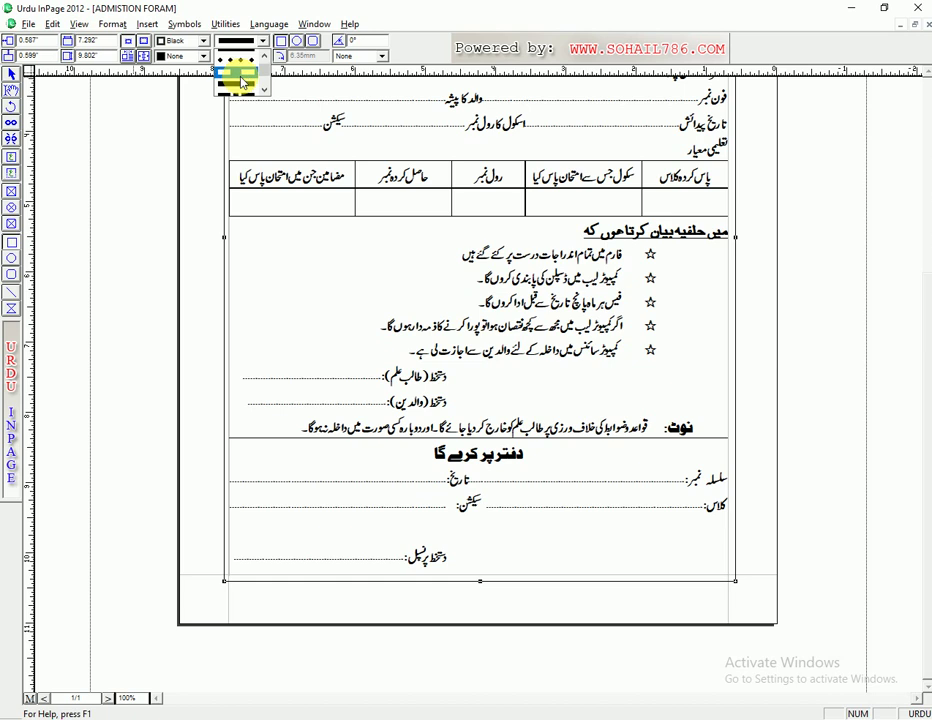
left_click(243, 70)
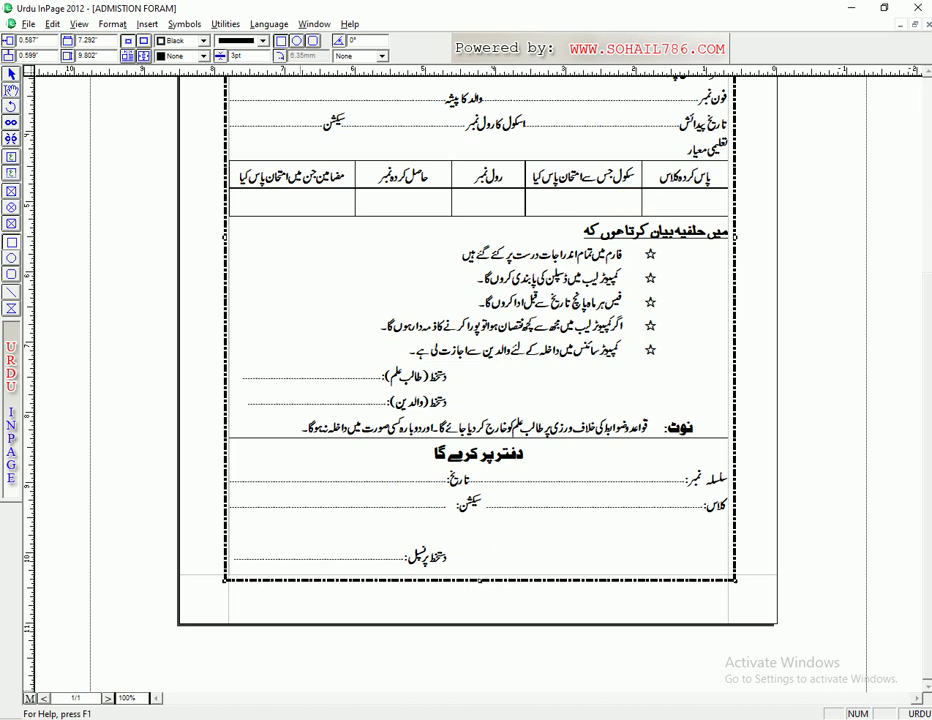
Place the text cursor at the end of the location line below the title غفاری آئی ٹی ورلڈ
left_click(14, 89)
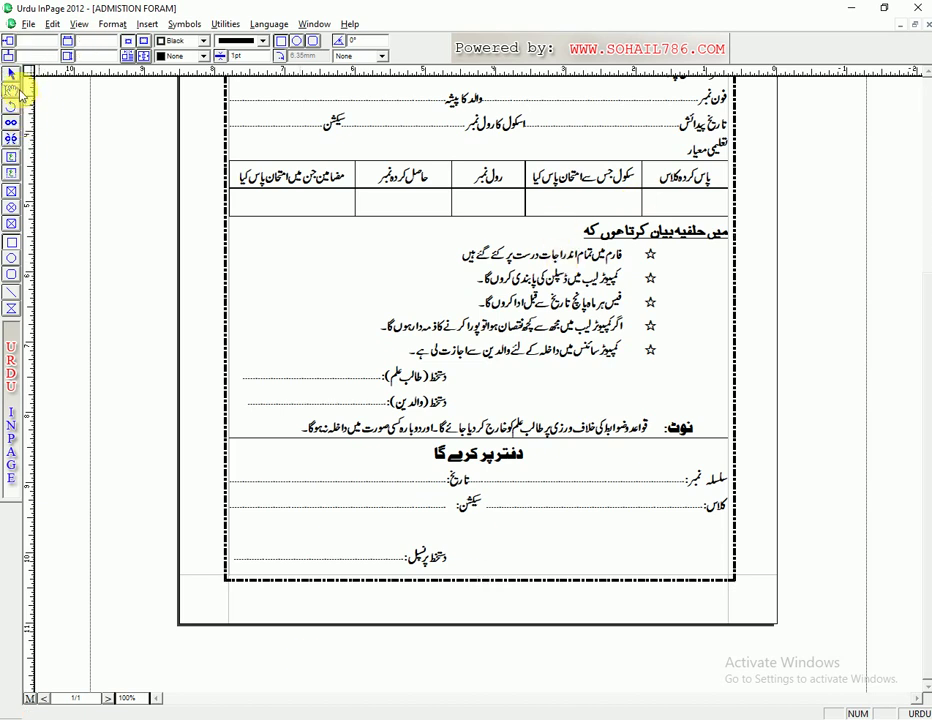
left_click(515, 217)
key("Up")
key("Up")
key("Up")
key("Up")
key("Up")
key("Up")
key("Up")
key("Up")
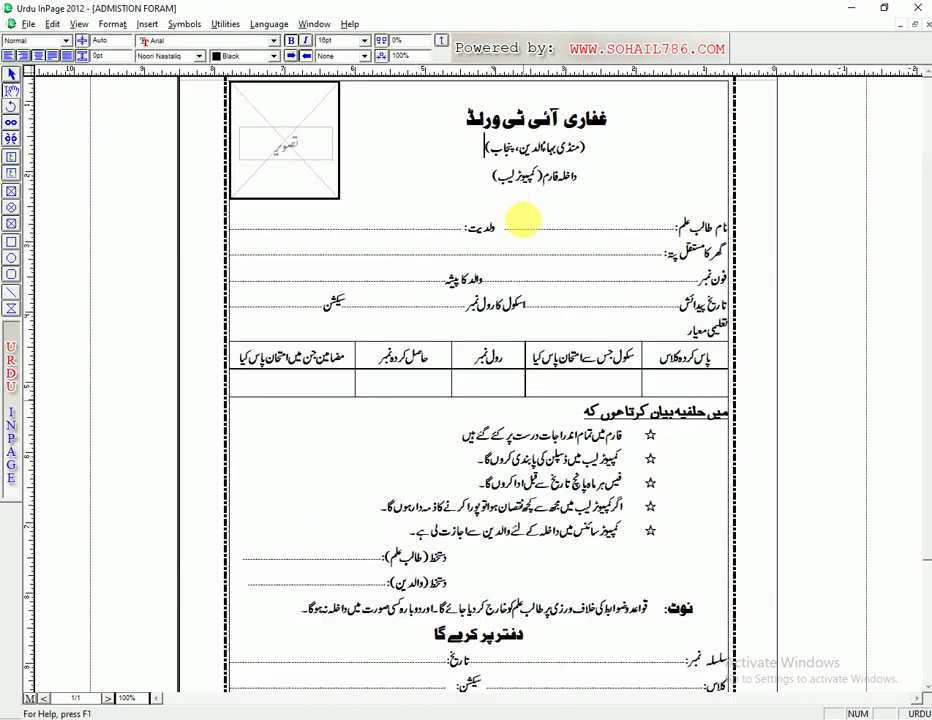